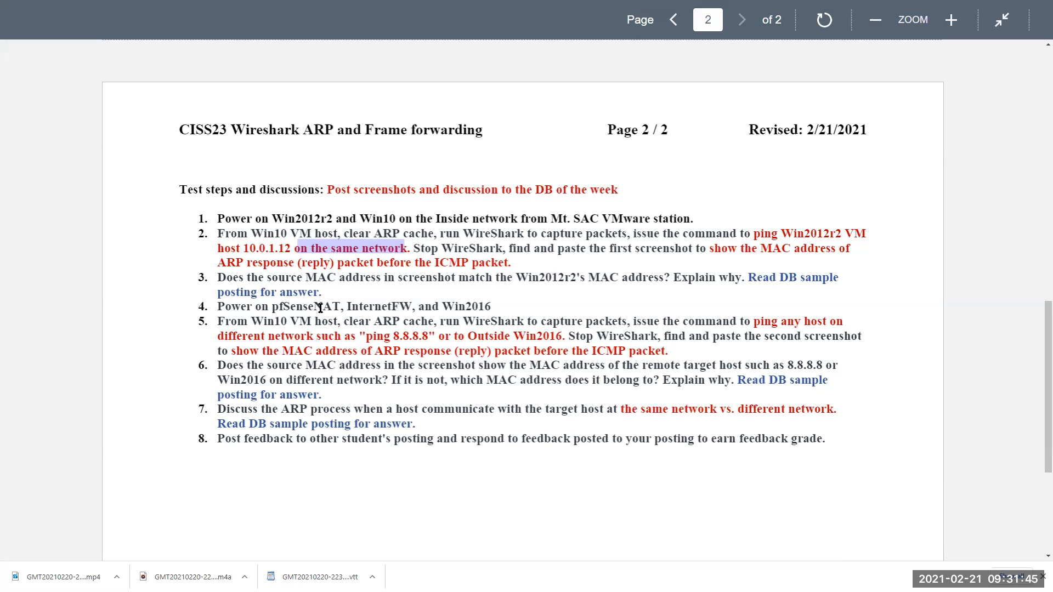
Step: Highlight 'different network such as' in step 5, then glance back at the page 1 topology diagram
scroll(320, 309, "up", 8)
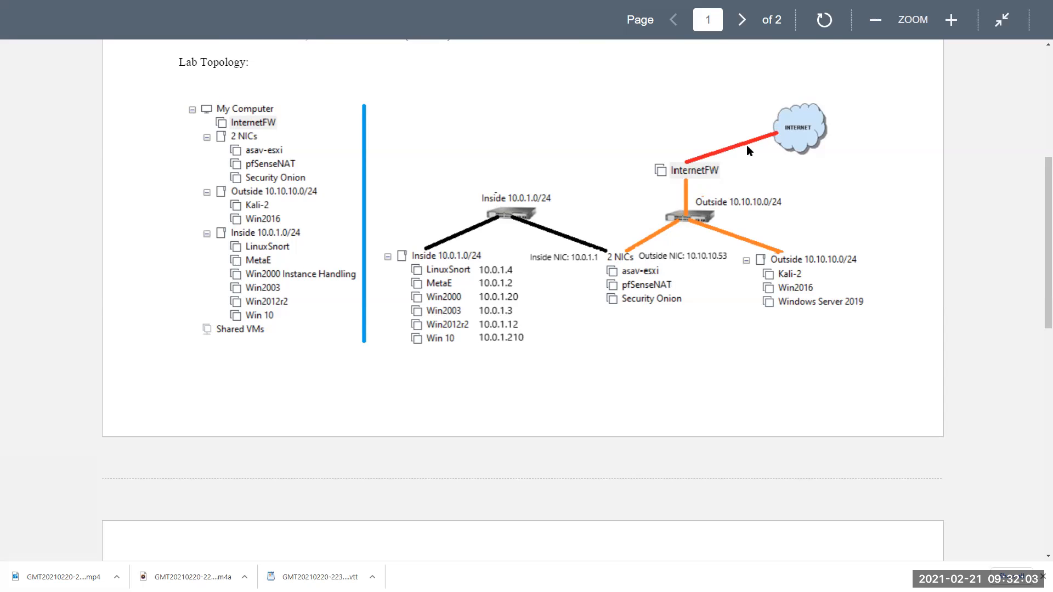
scroll(686, 250, "down", 8)
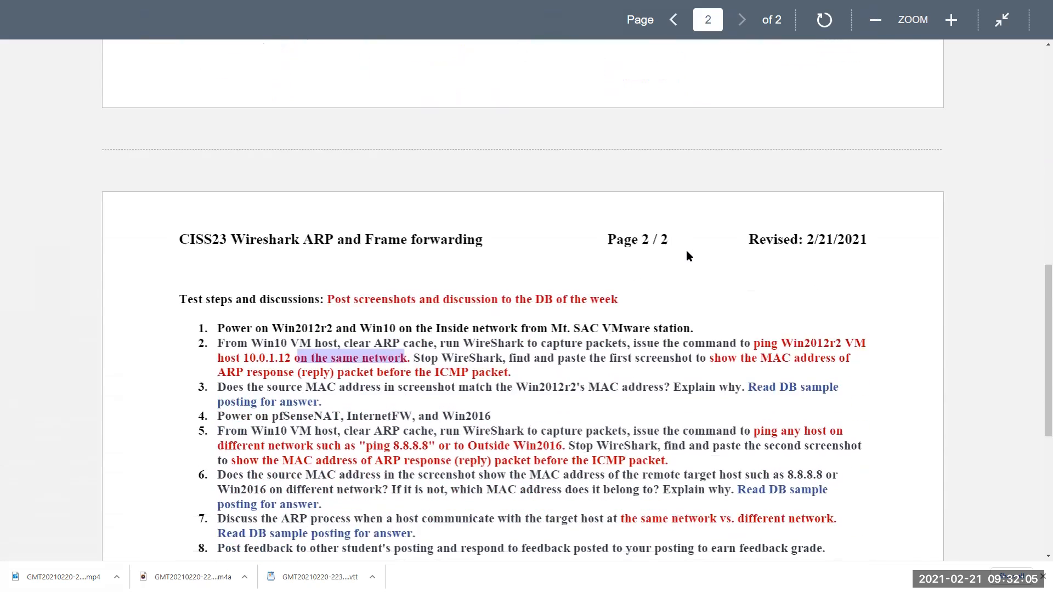
scroll(525, 276, "down", 2)
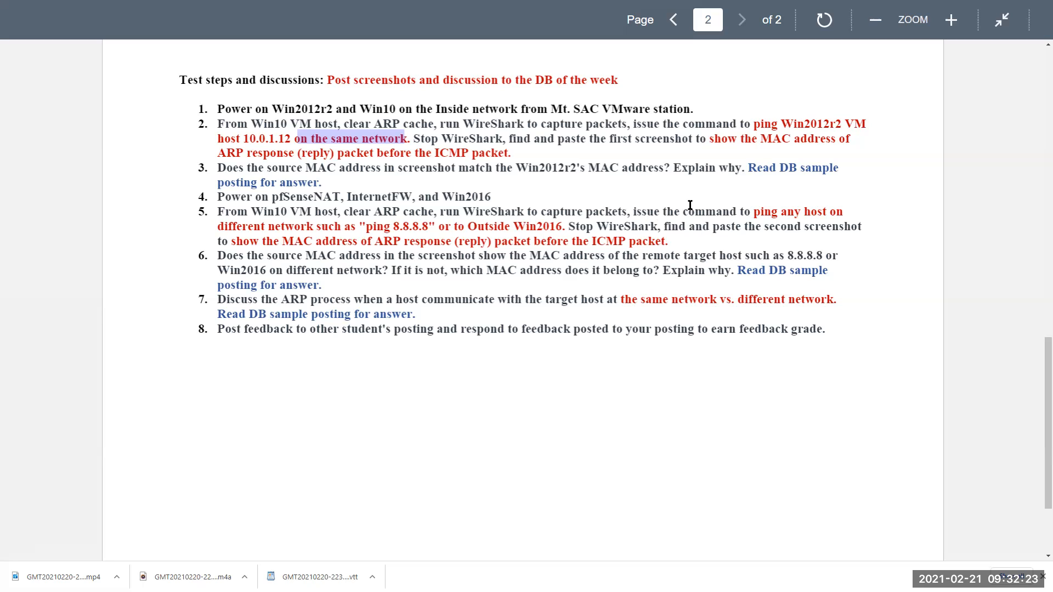
left_click_drag(217, 229, 358, 227)
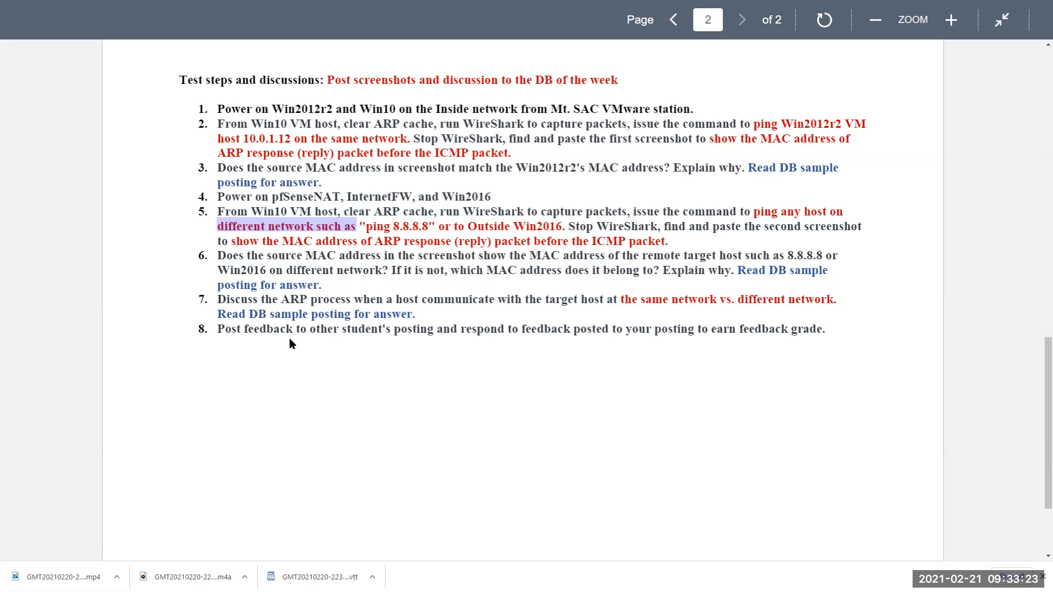
scroll(288, 338, "up", 7)
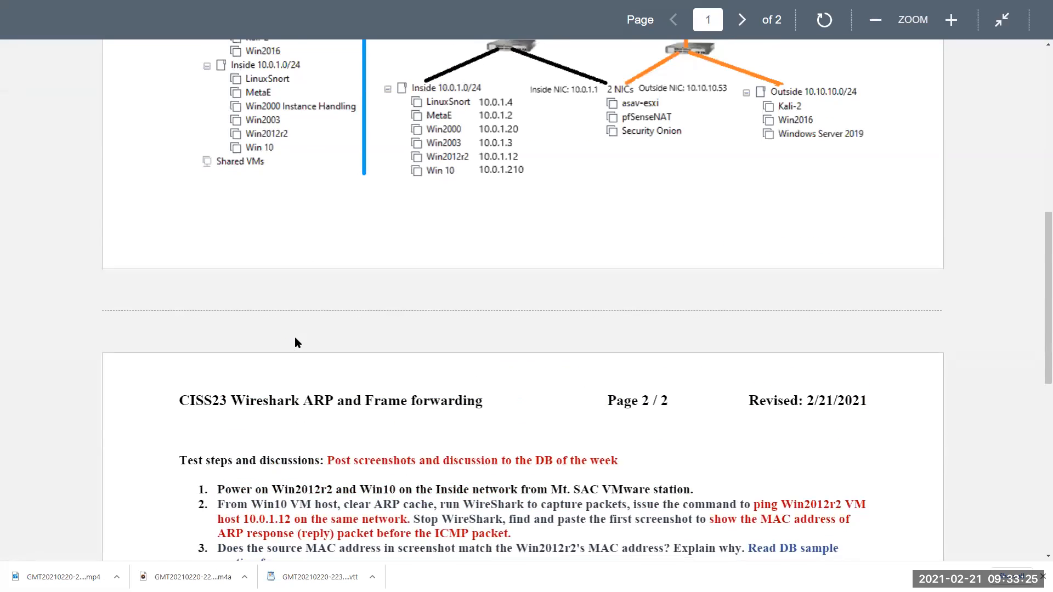
scroll(294, 343, "down", 4)
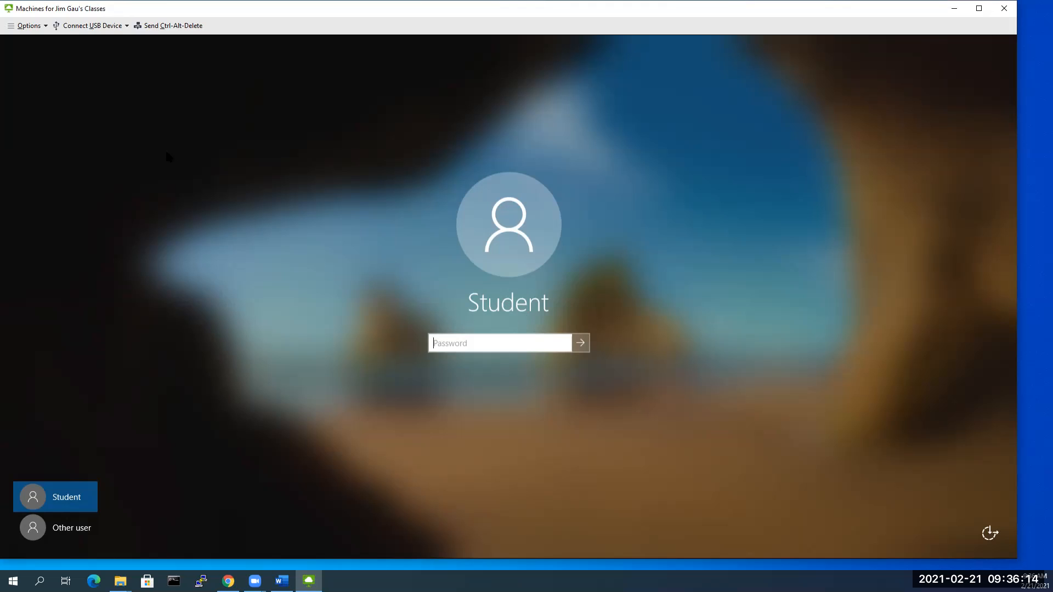
Step: Submit the lock-screen password for the remote desktop and switch to the Word lab document
left_click(581, 344)
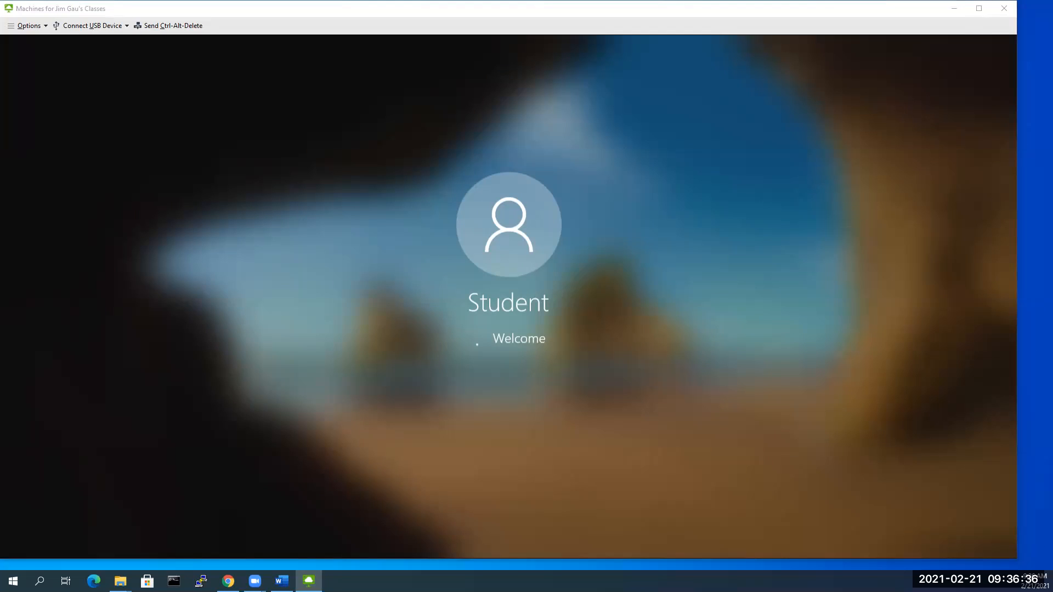
key("alt+Tab")
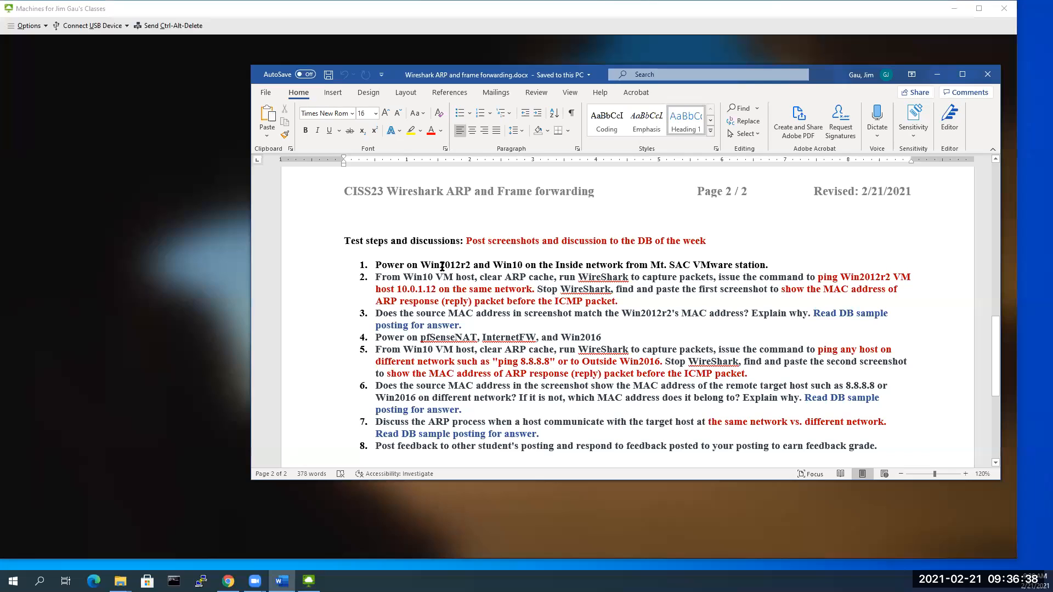
Step: Select 'Win2012r2' in item 1 of the instructions, then minimize Word
left_click_drag(426, 264, 526, 266)
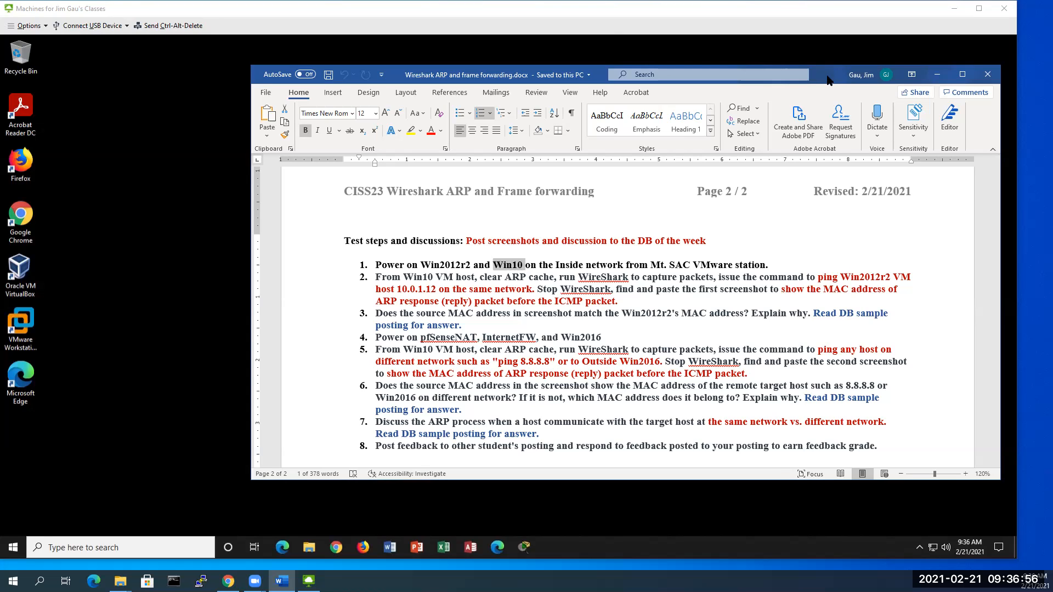
left_click(937, 75)
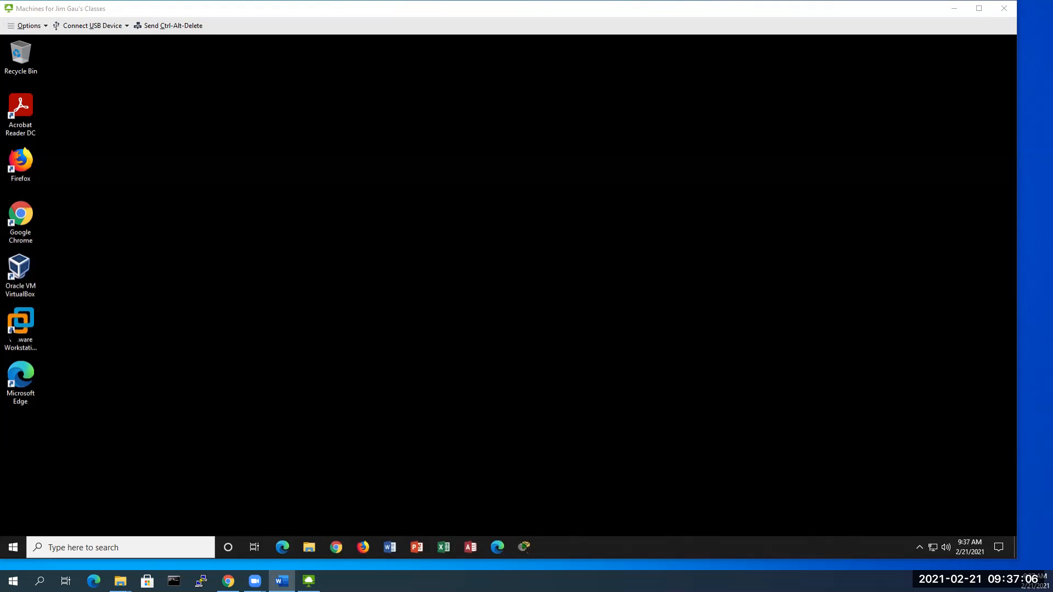
Step: Launch VMware Workstation Pro from its desktop shortcut and preview its open tabs from the taskbar
left_click(21, 326)
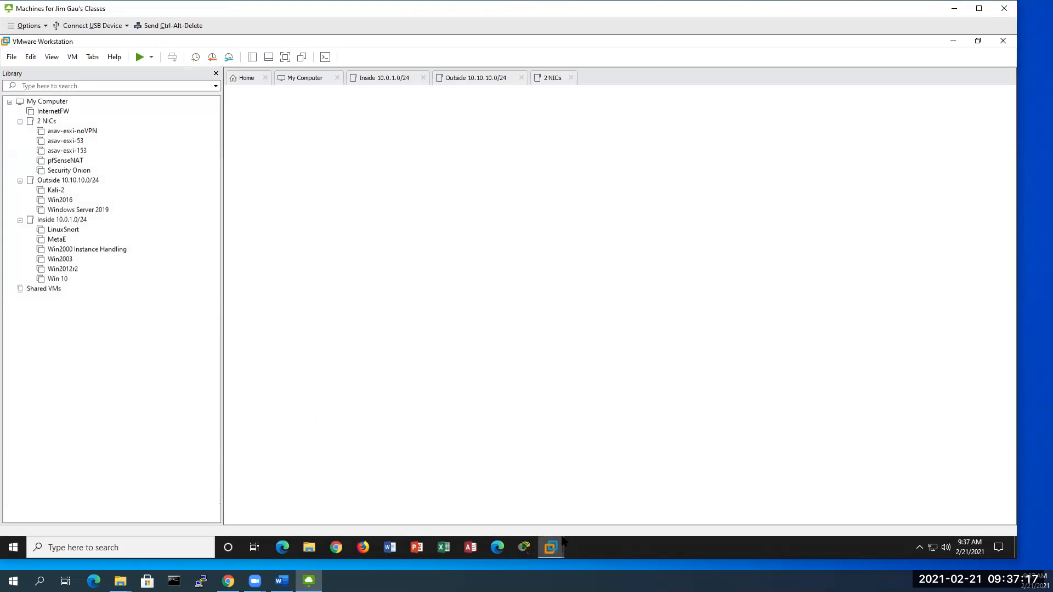
left_click(560, 546)
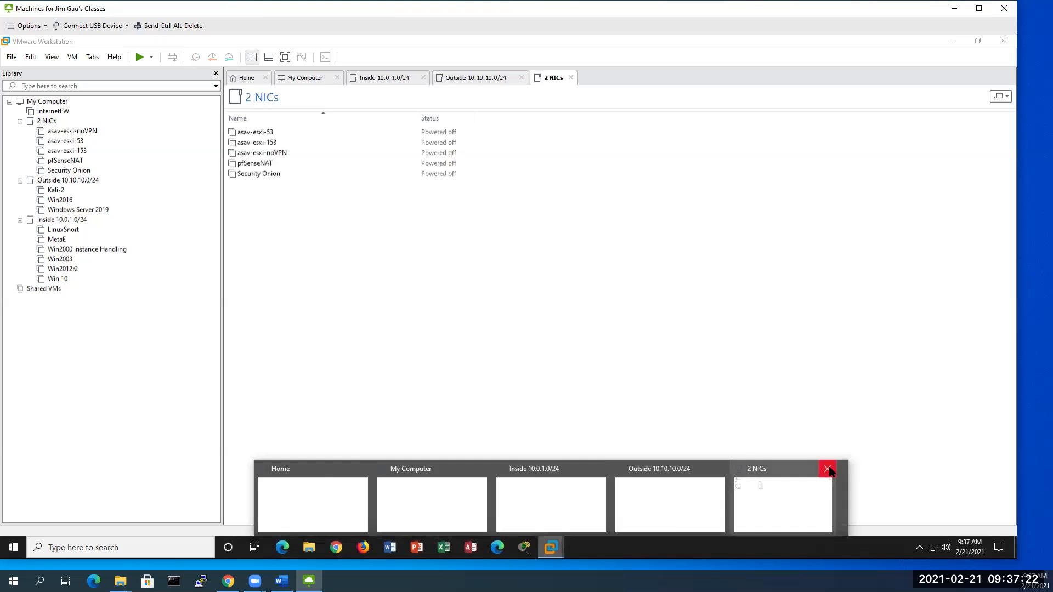
Step: Close the 2 NICs, Outside 10.10.10.0/24, Inside 10.0.1.0/24 and My Computer tabs
left_click(829, 470)
left_click(771, 470)
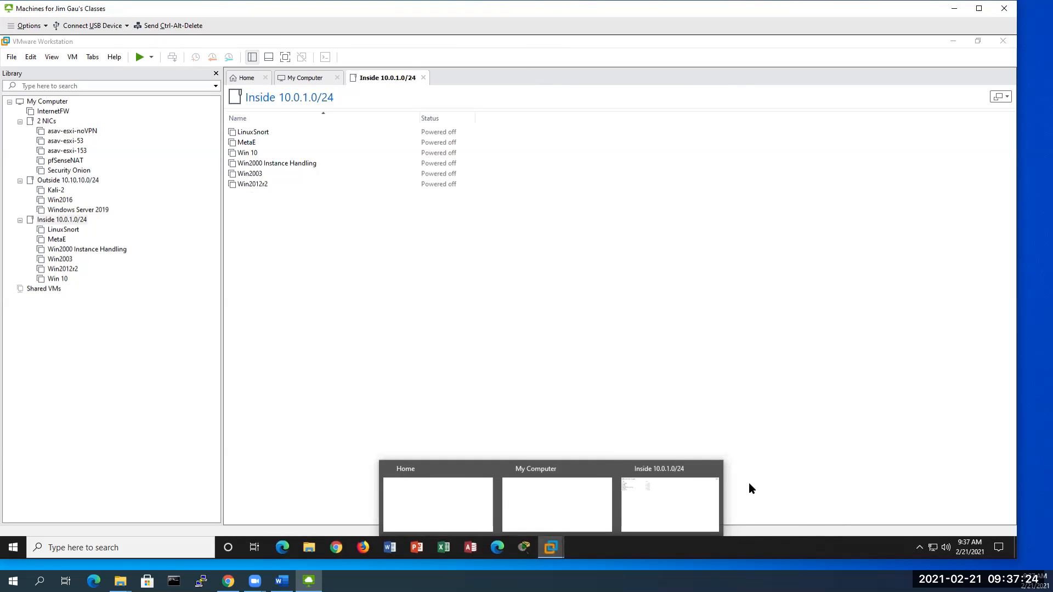
left_click(715, 469)
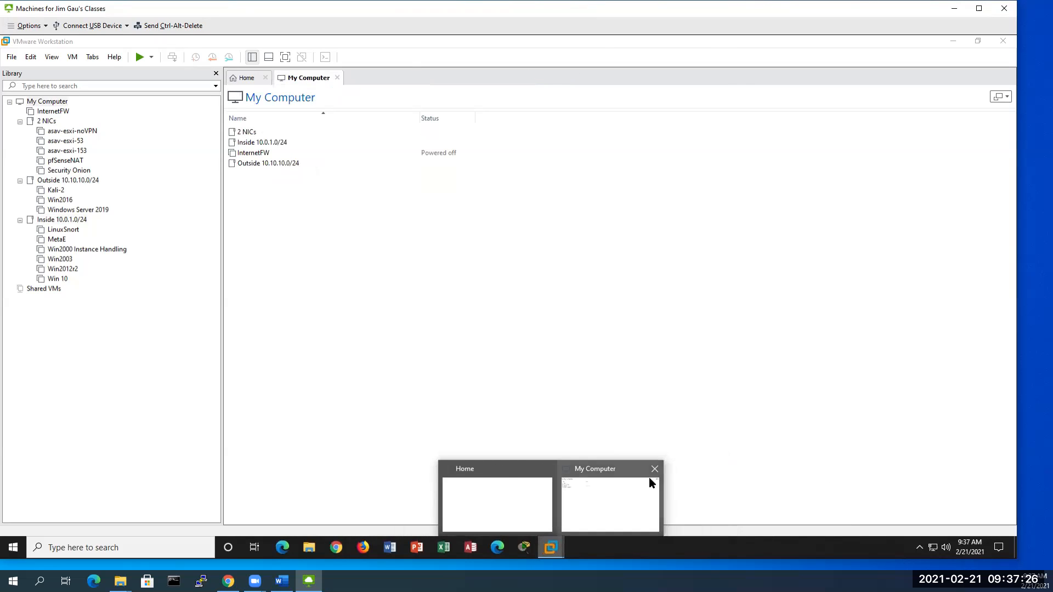
left_click(655, 470)
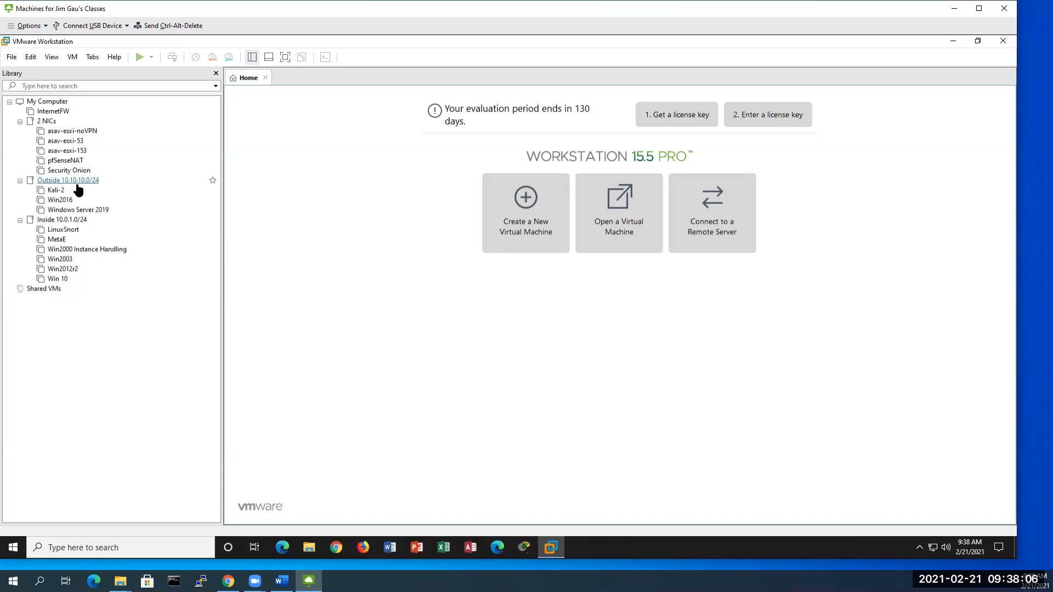
Step: Open Win2012r2 and Win 10 from the Library, taking ownership of each, then reselect Win2012r2
left_click(67, 271)
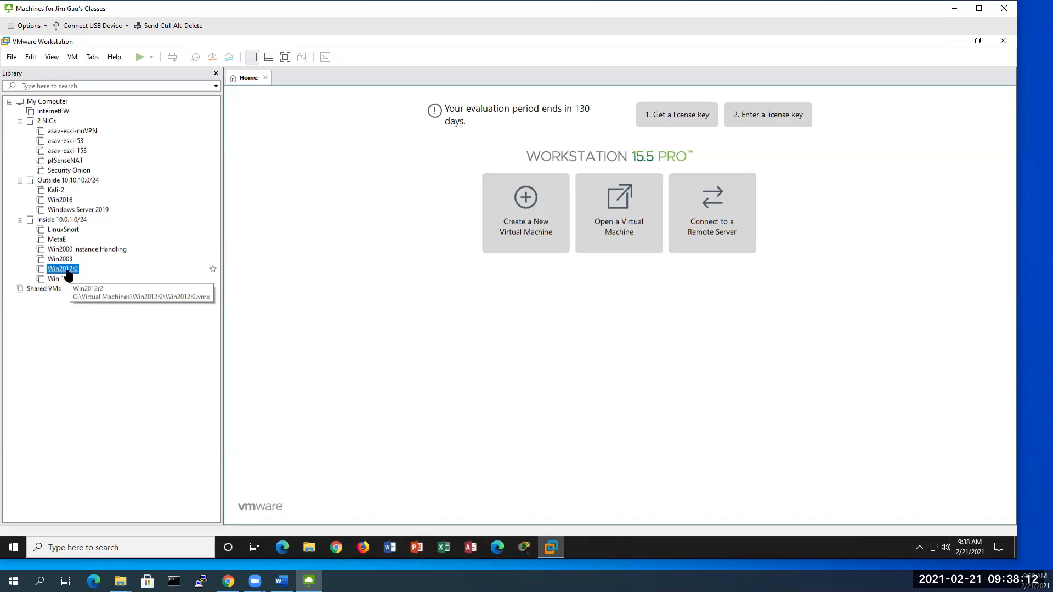
double_click(63, 269)
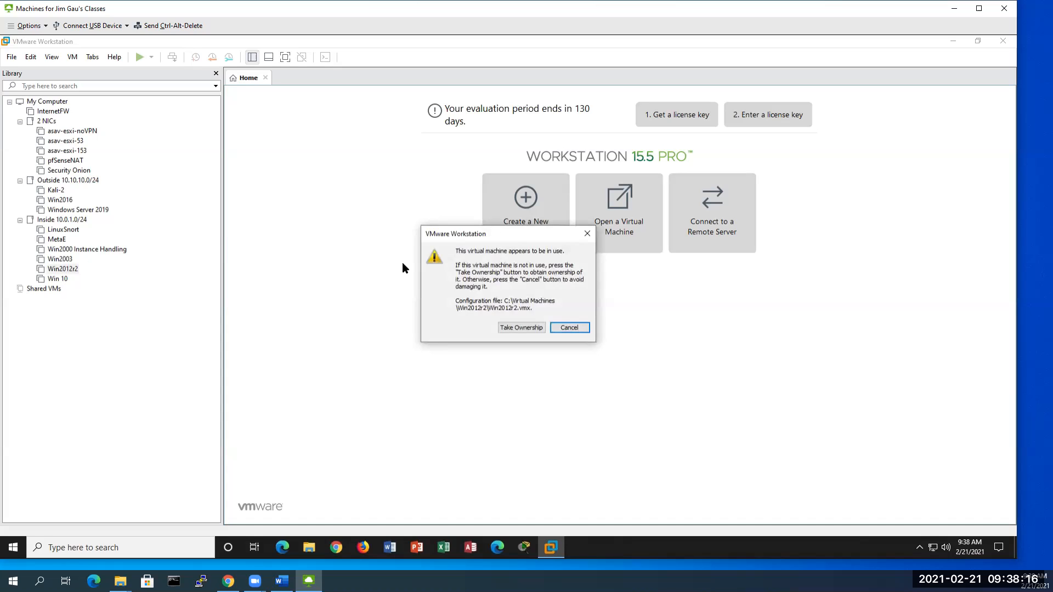
left_click(519, 329)
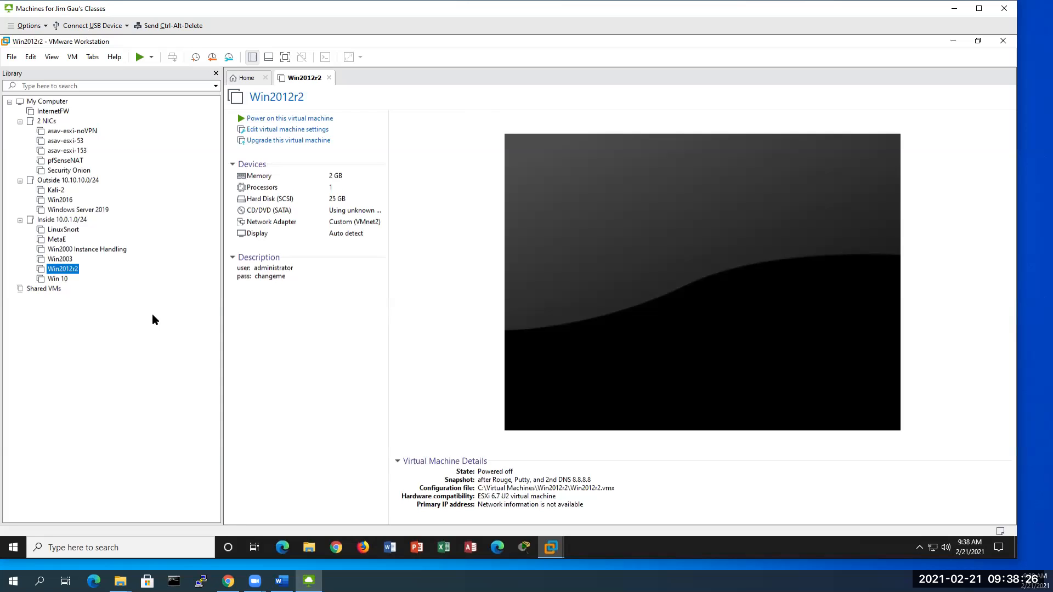
left_click(55, 280)
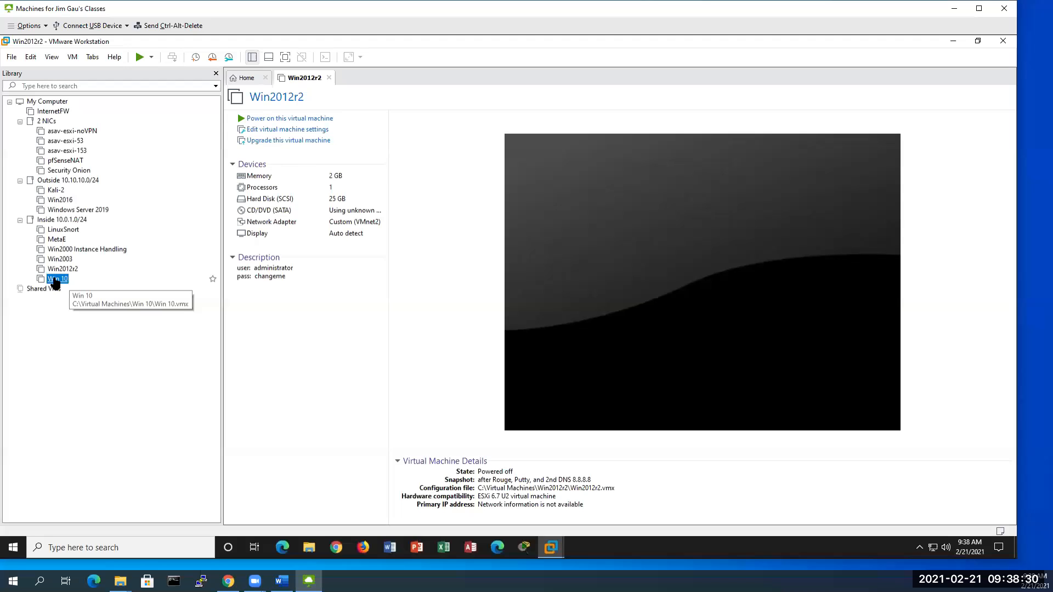
double_click(55, 280)
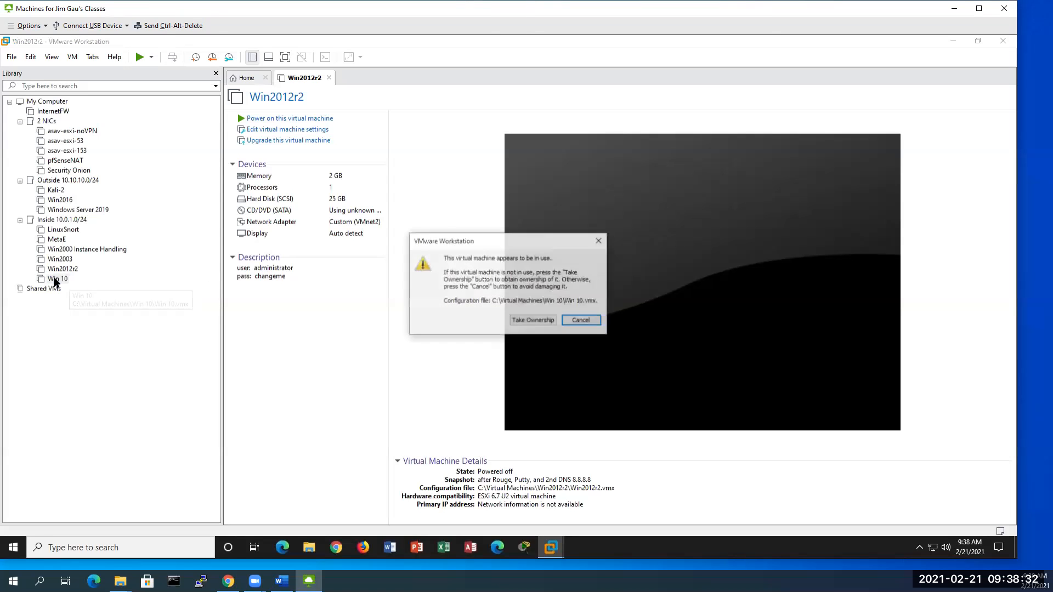
left_click(531, 321)
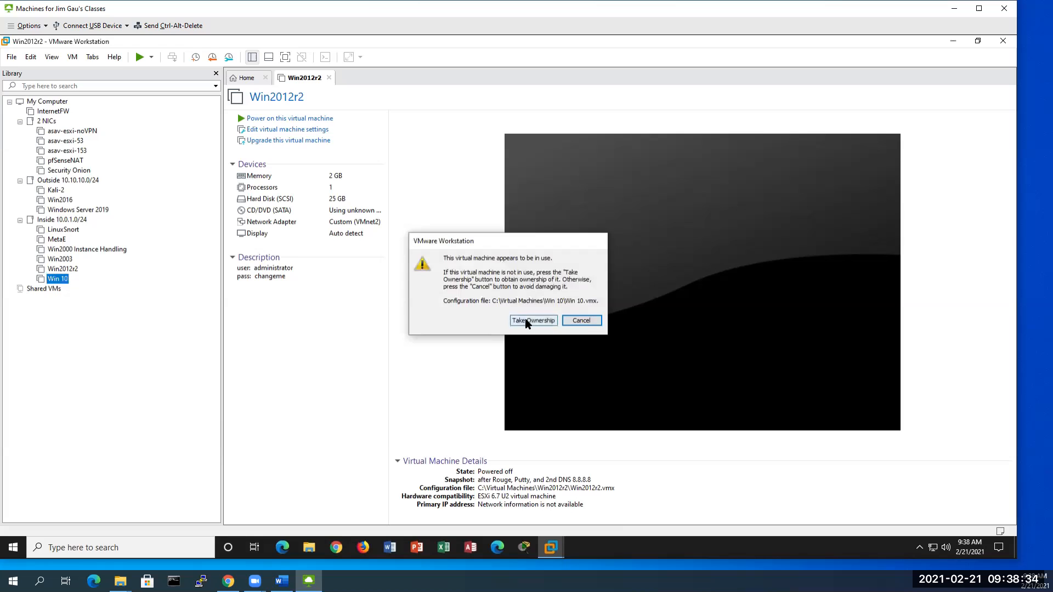
left_click(64, 271)
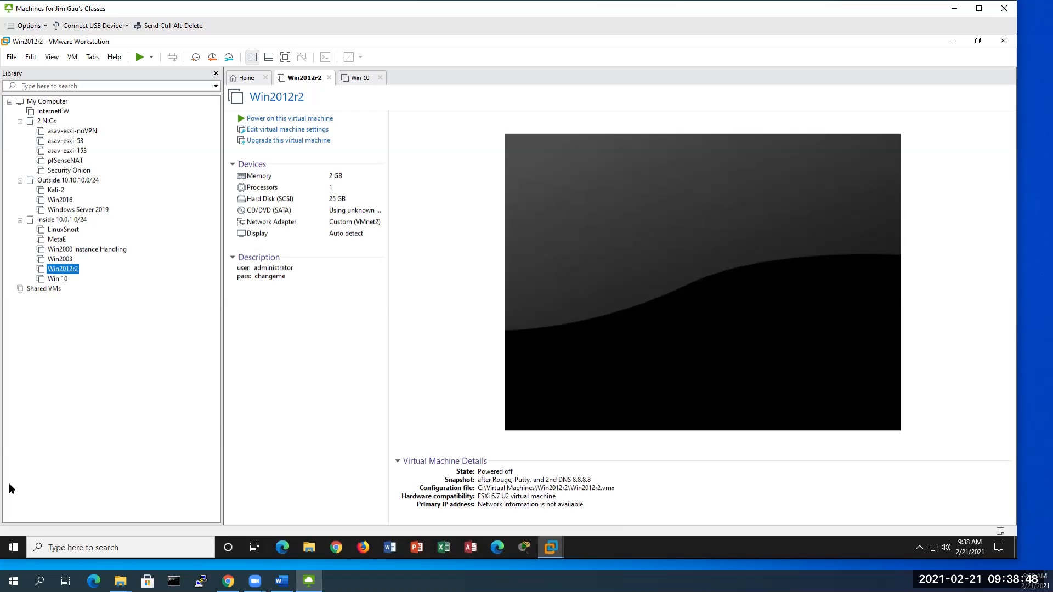
left_click(11, 549)
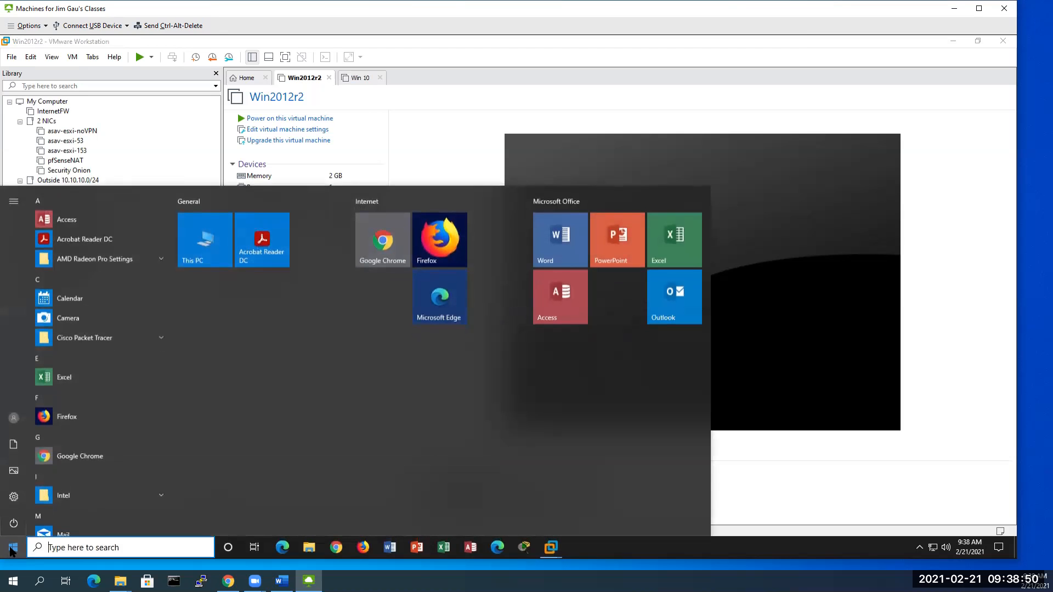
right_click(11, 550)
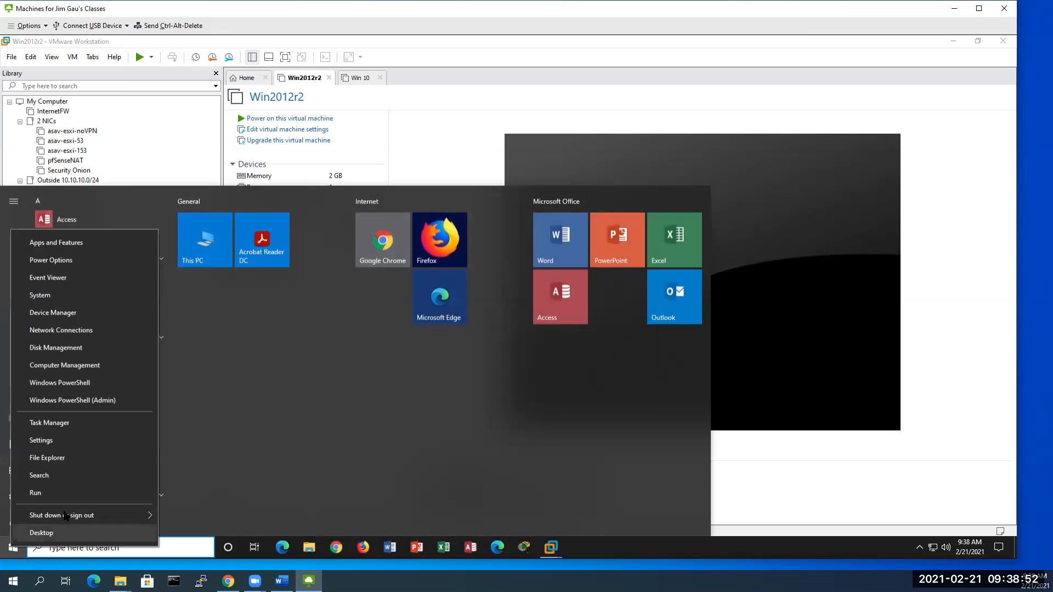
mouse_move(65, 516)
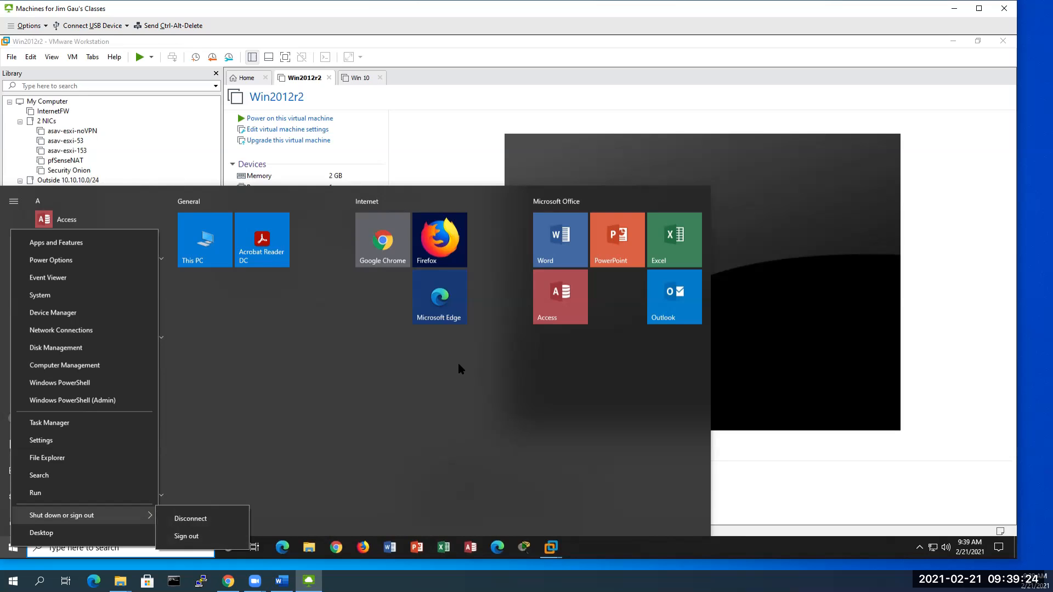
left_click(107, 69)
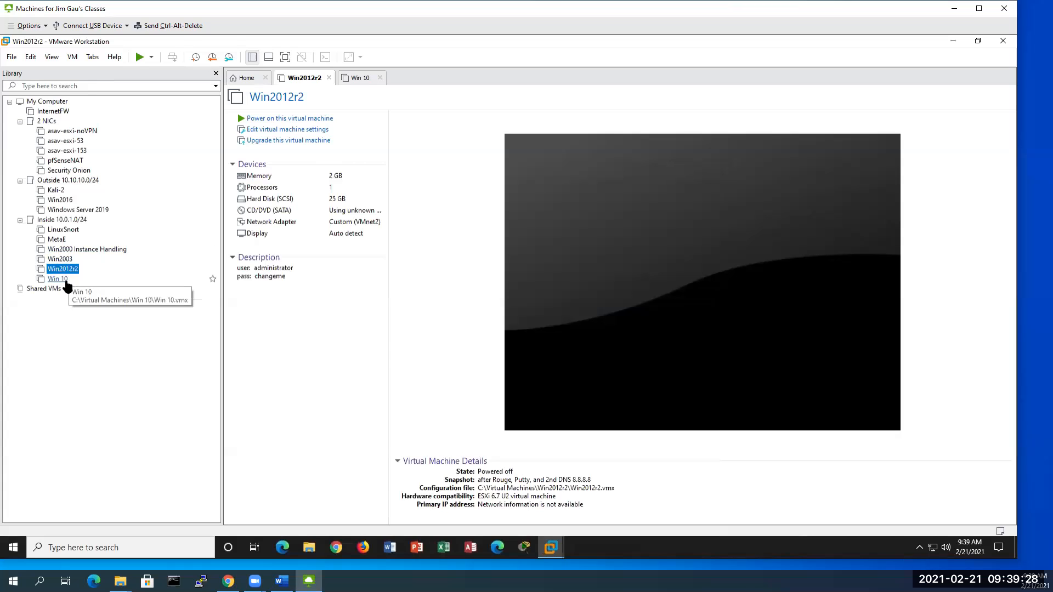
Step: Start up the Win2012r2 guest, answering I Copied It in the moved/copied prompt
right_click(65, 270)
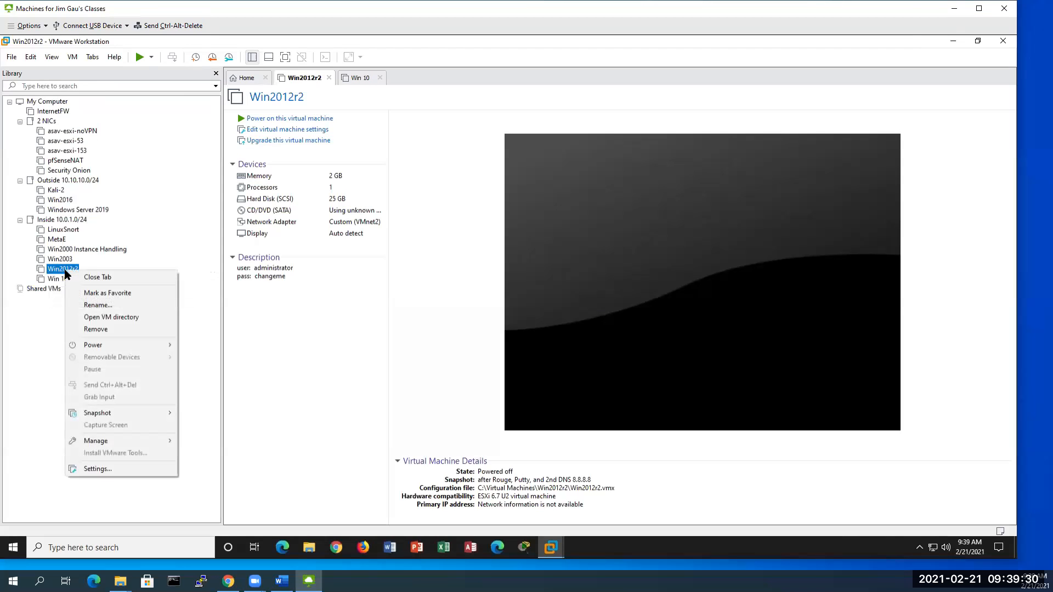
mouse_move(158, 413)
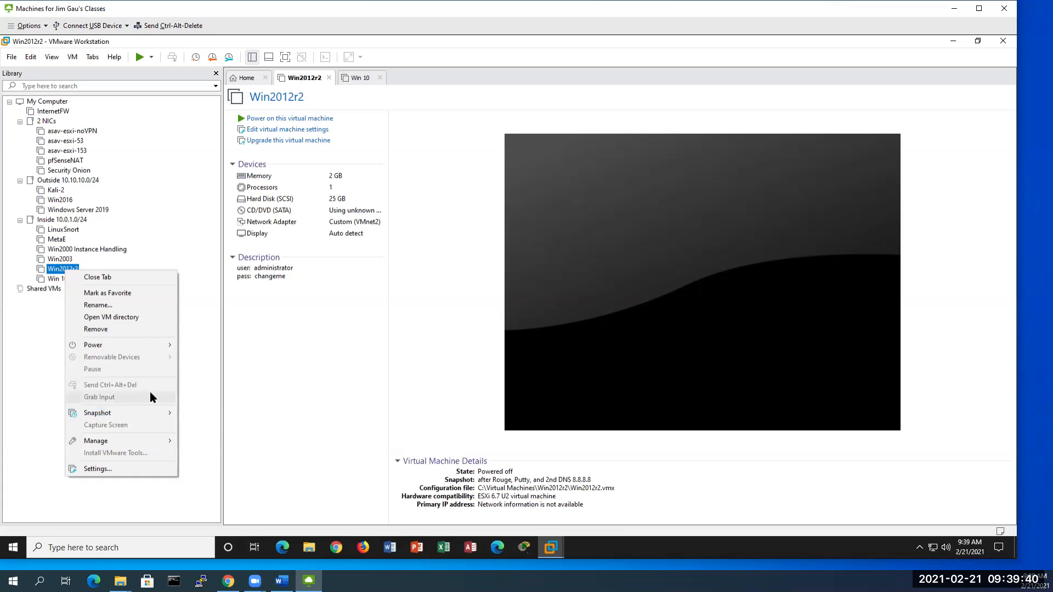
left_click(54, 271)
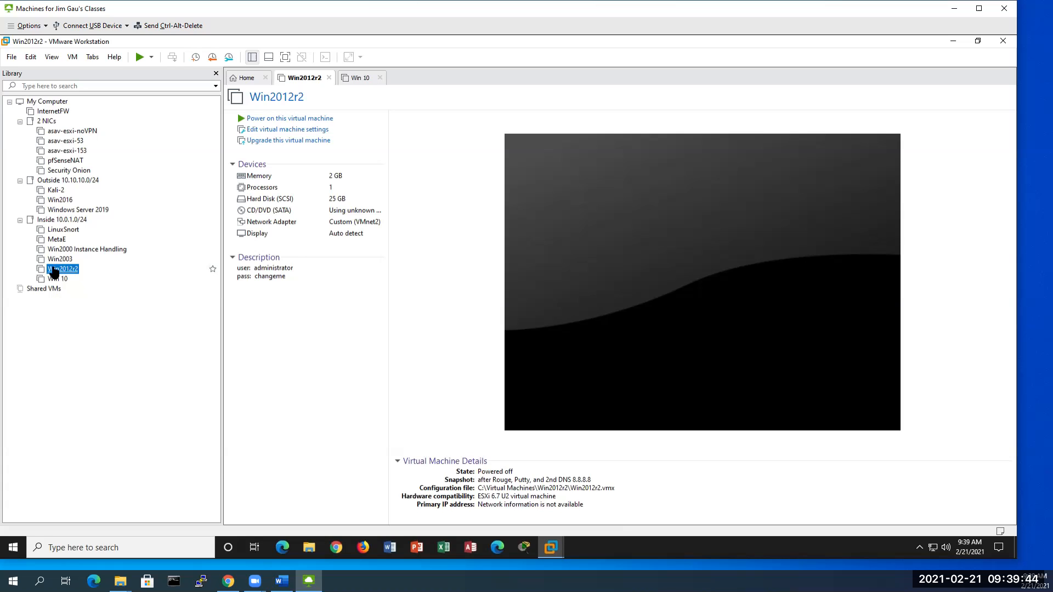
right_click(55, 271)
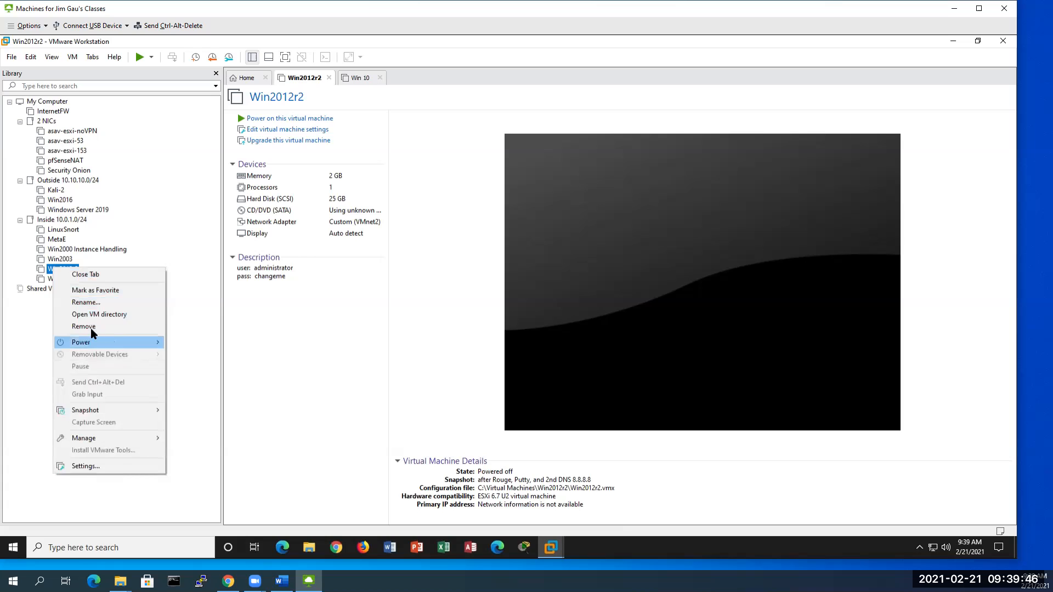
mouse_move(118, 344)
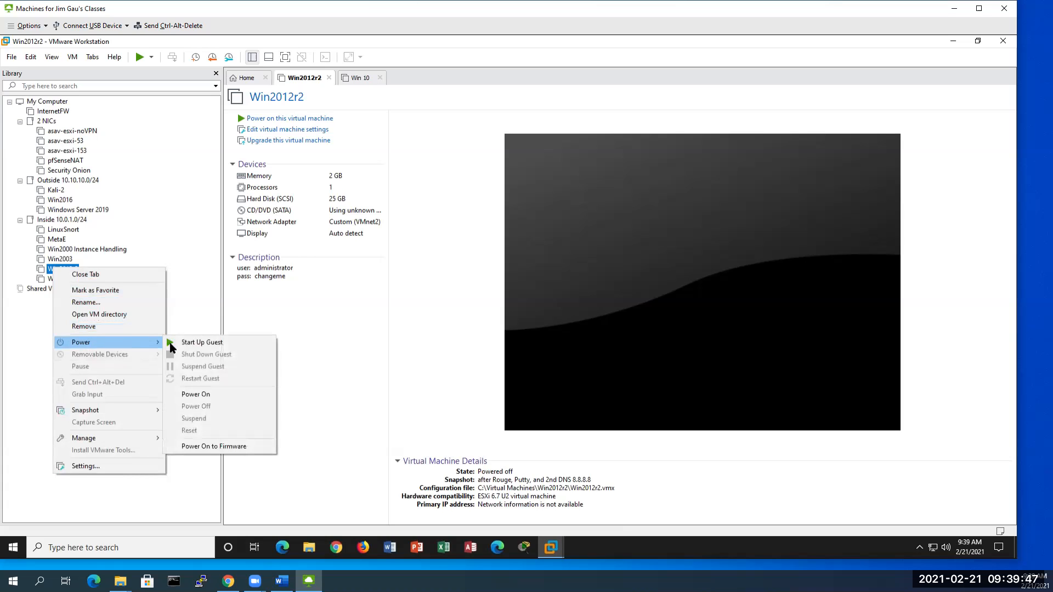
left_click(210, 342)
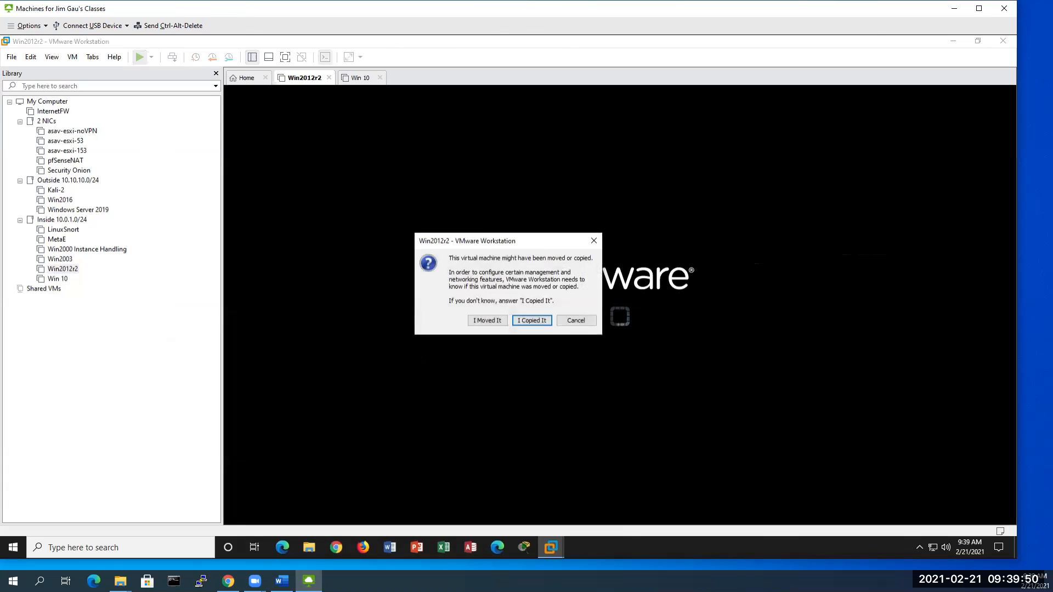
left_click(486, 321)
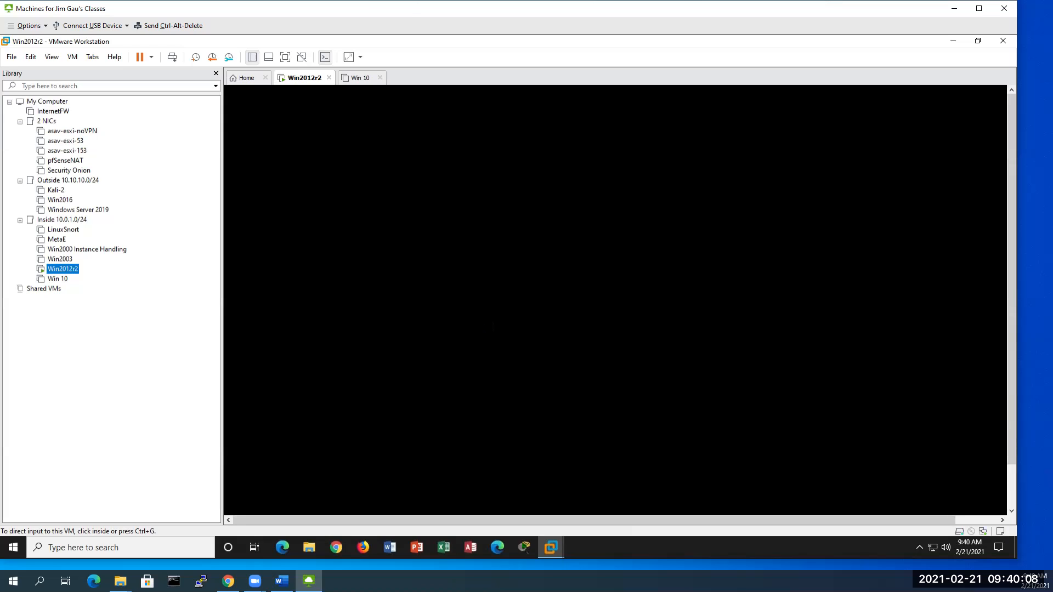
Step: Start up the Win 10 guest from its Power menu
left_click(53, 280)
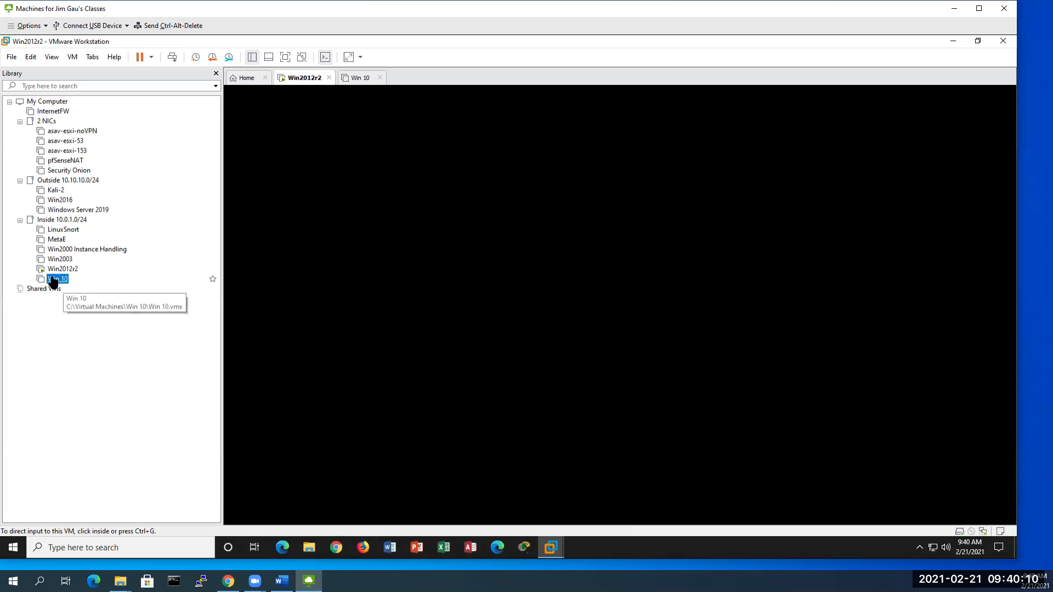
right_click(53, 281)
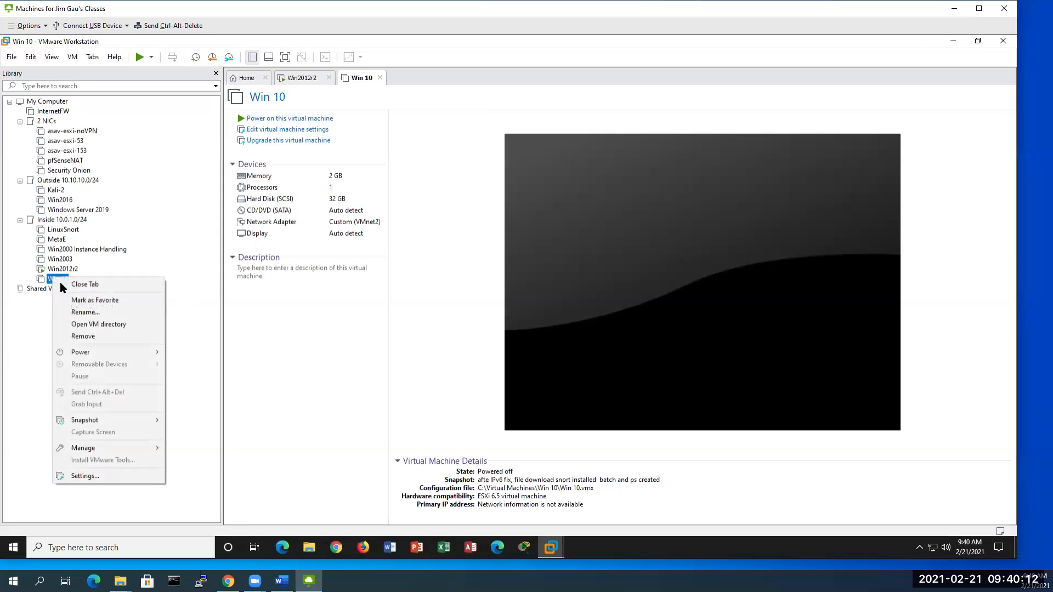
mouse_move(127, 355)
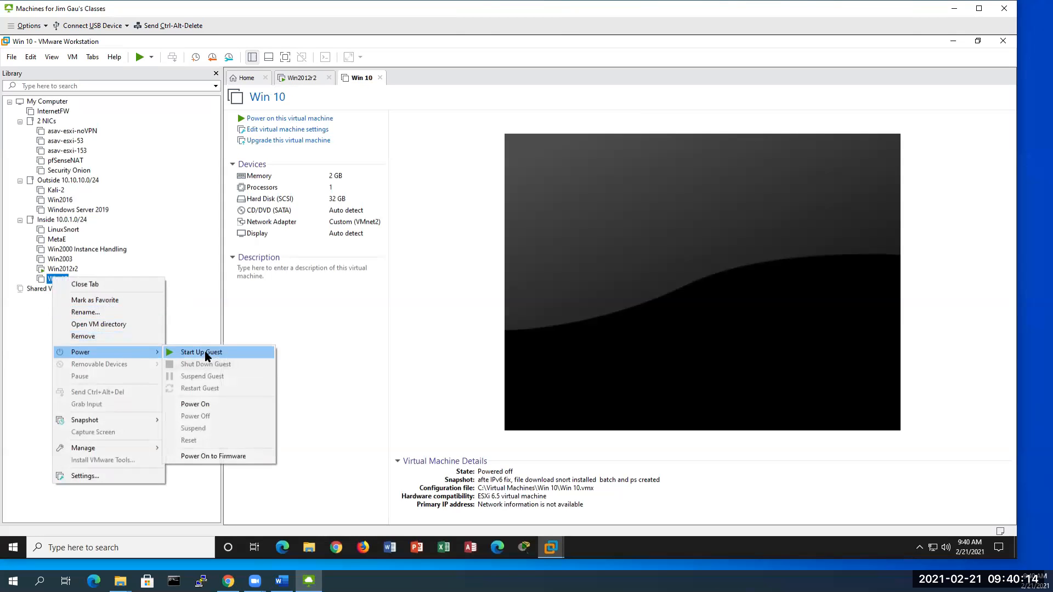
left_click(204, 353)
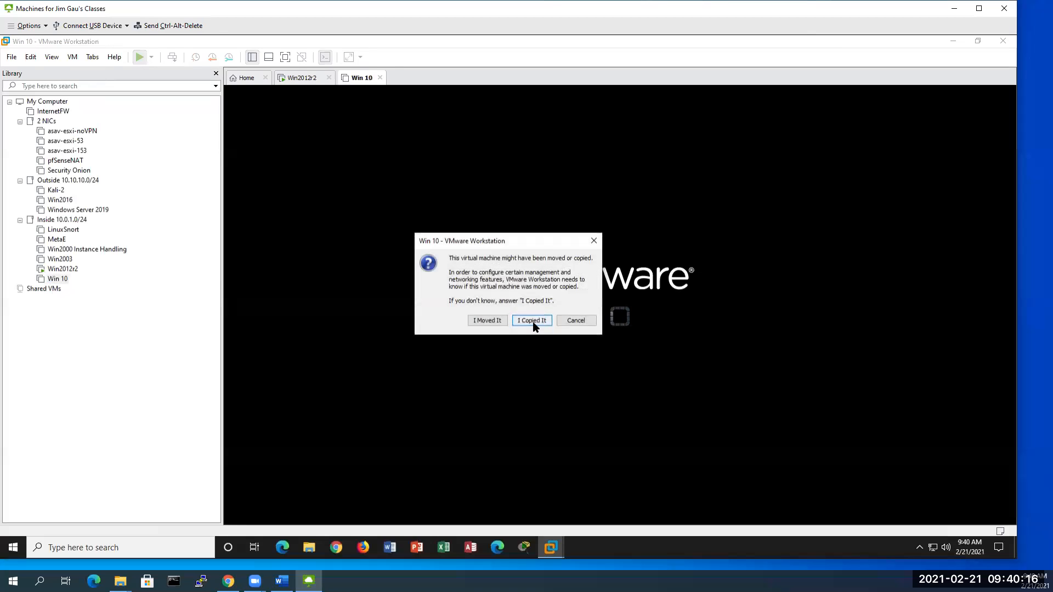
Step: Answer I Copied It for Win 10, then return to the Win2012r2 console
left_click(486, 323)
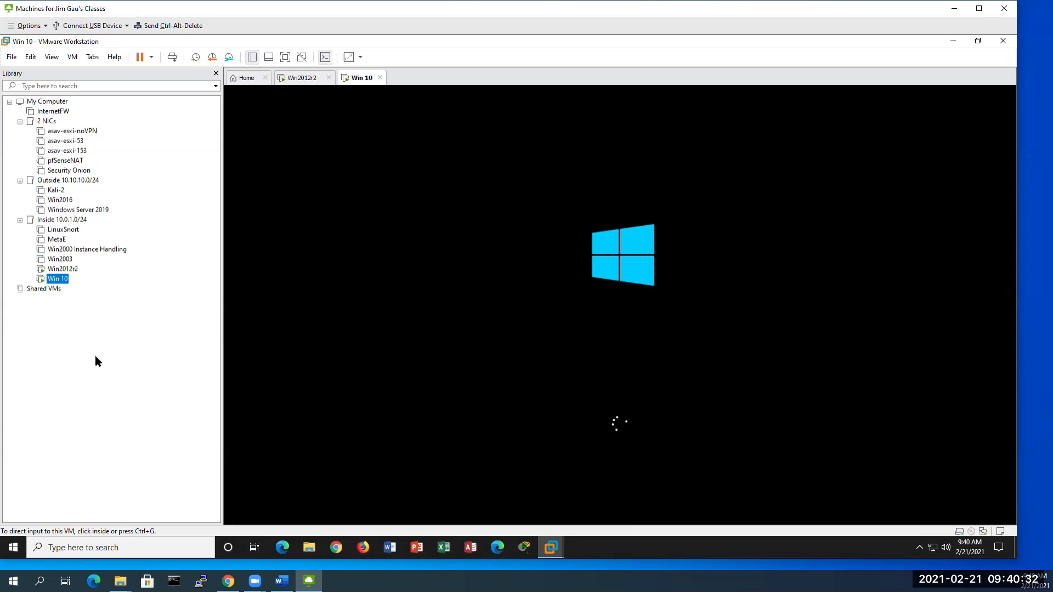
left_click(67, 270)
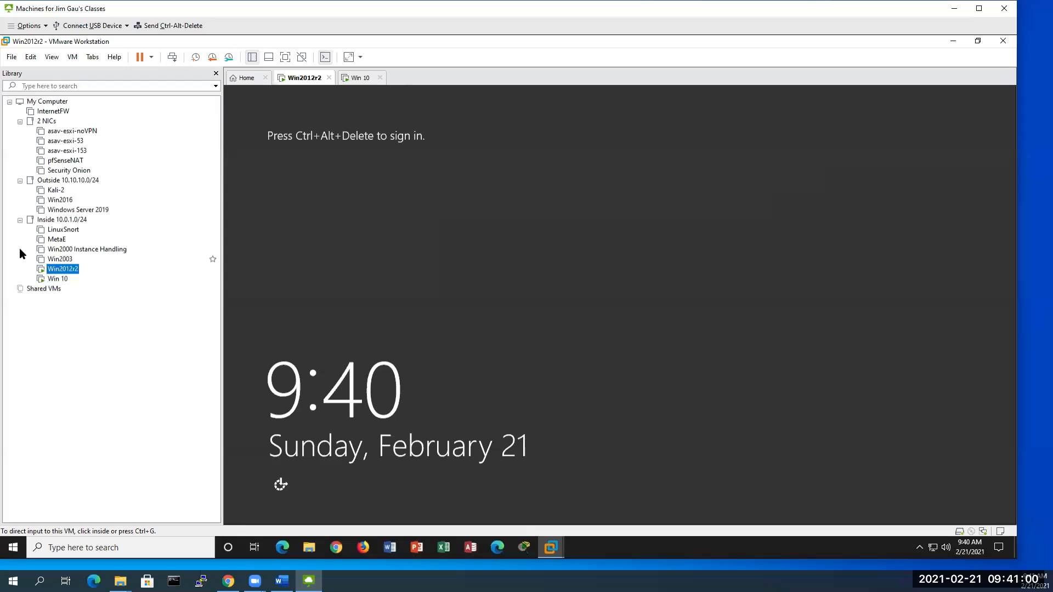
Step: Send Ctrl+Alt+Del to Win2012r2 and sign in as Administrator with the account password
right_click(57, 272)
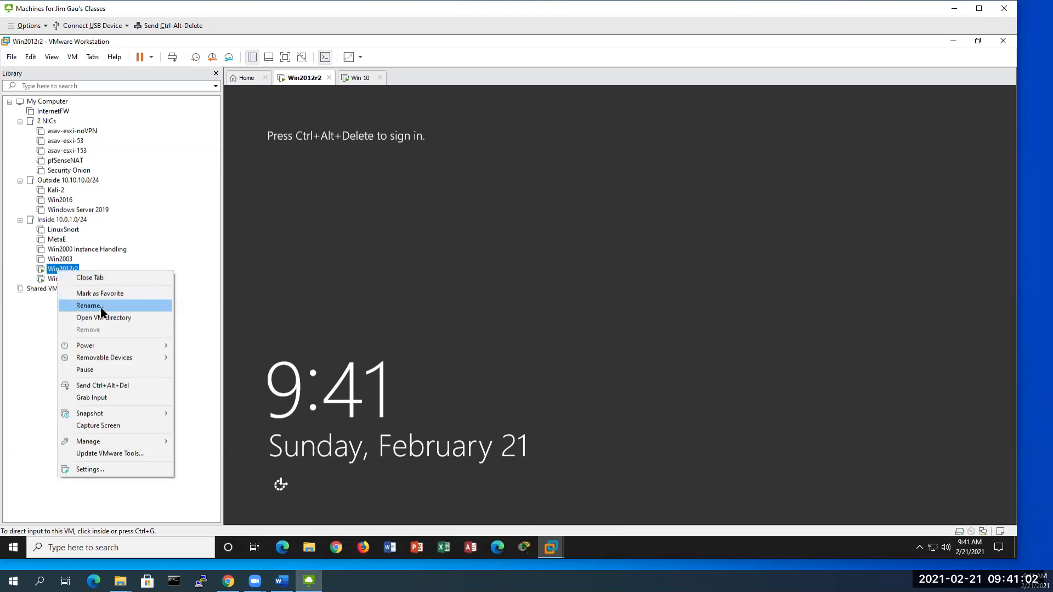
left_click(134, 386)
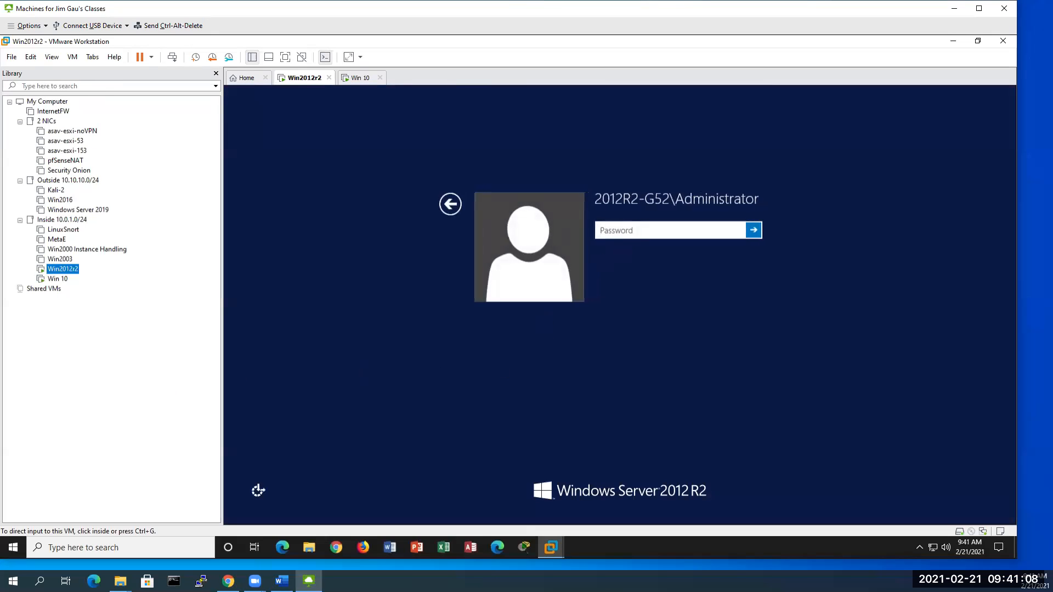
left_click(625, 230)
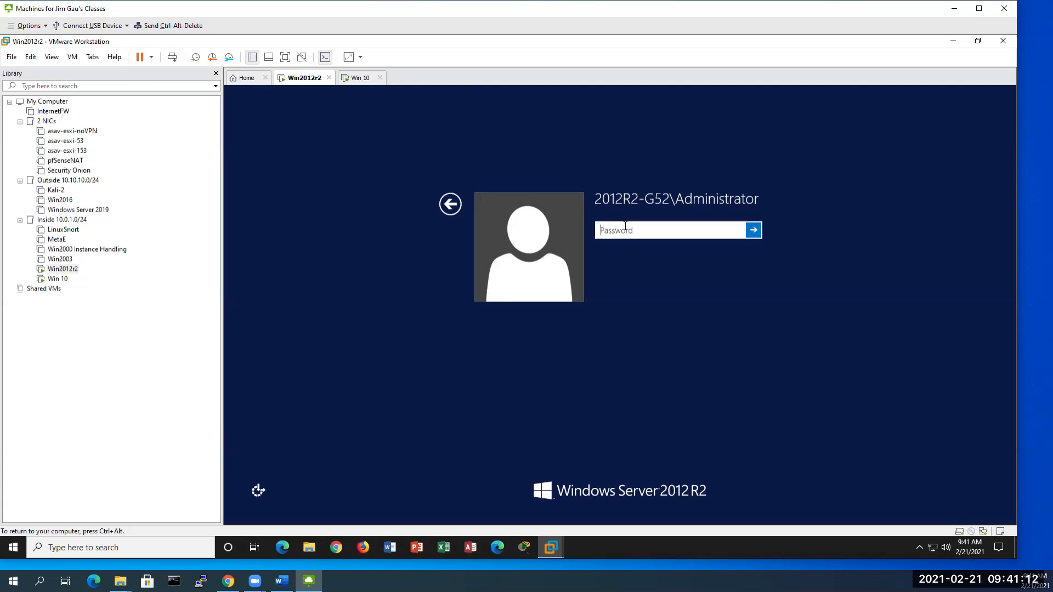
key("ctrl+alt")
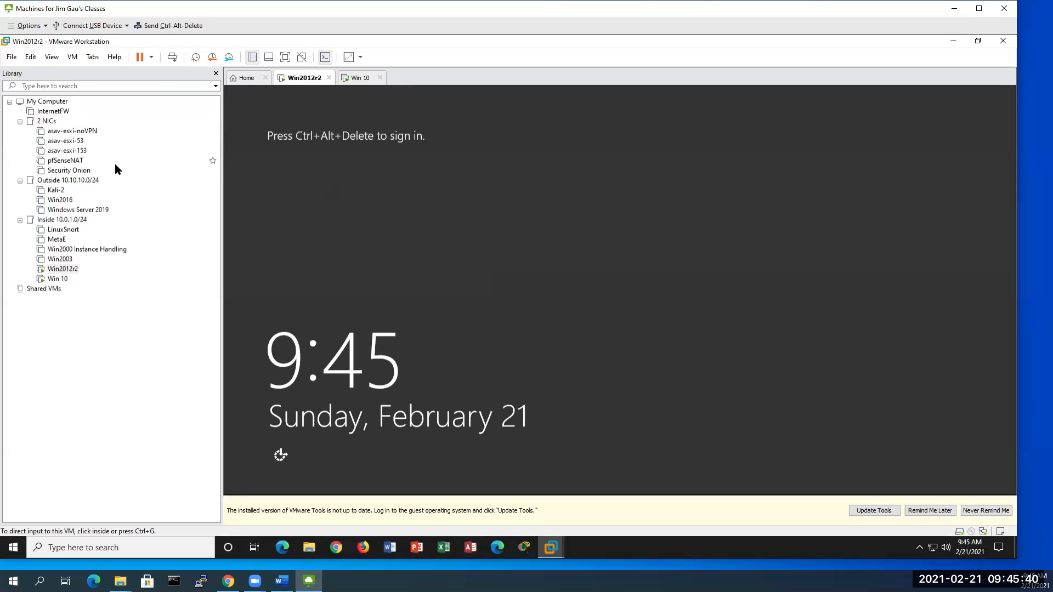
left_click(59, 269)
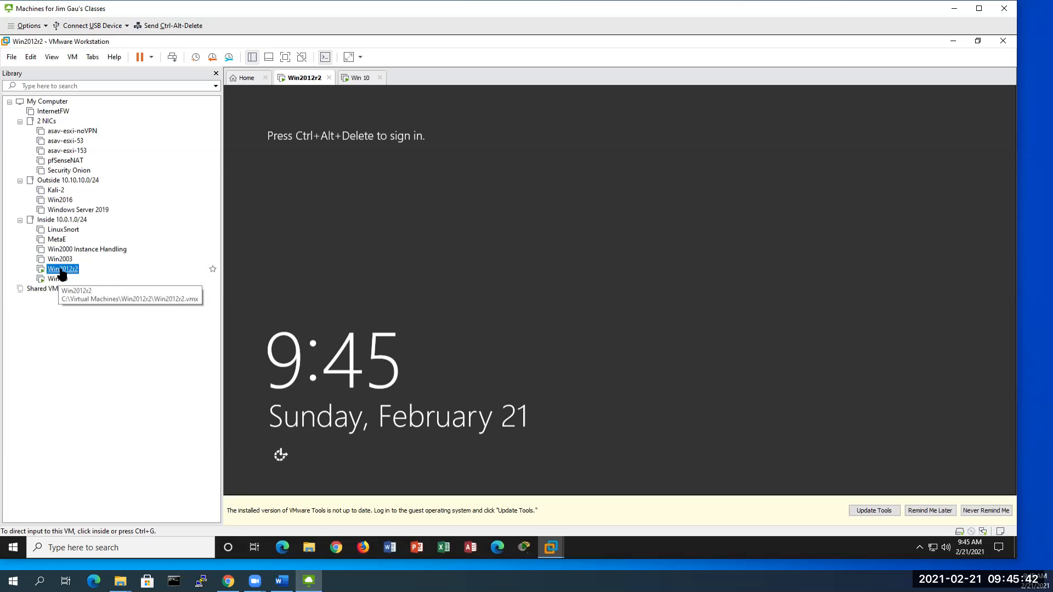
right_click(61, 270)
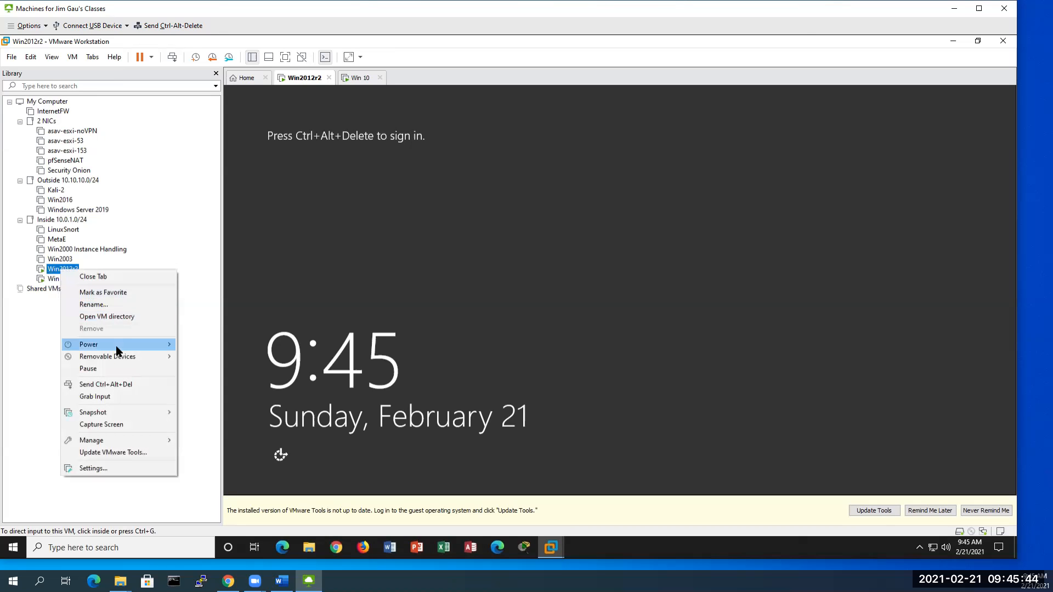
left_click(133, 388)
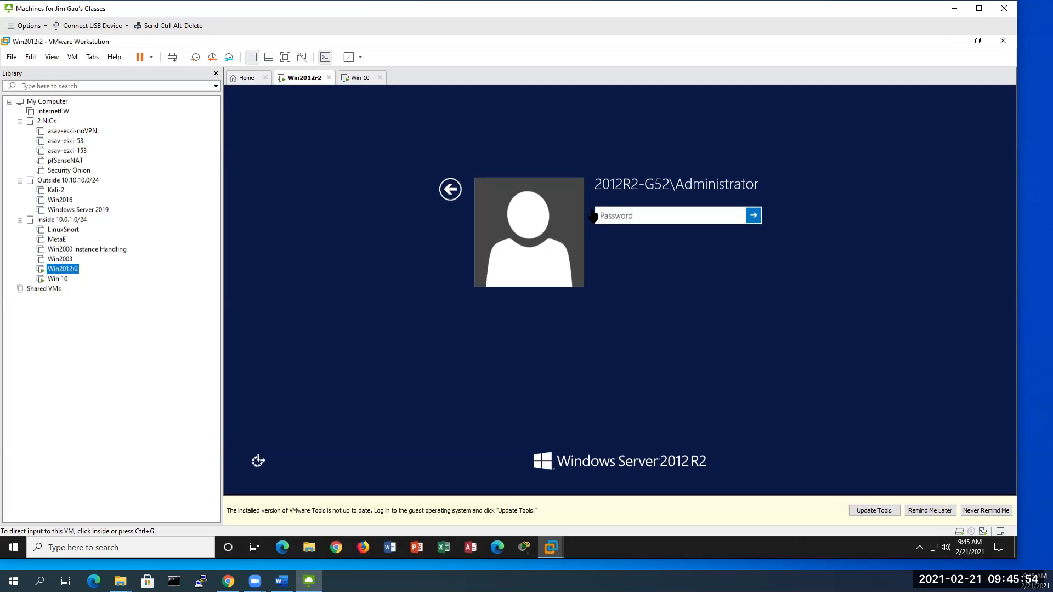
left_click(611, 217)
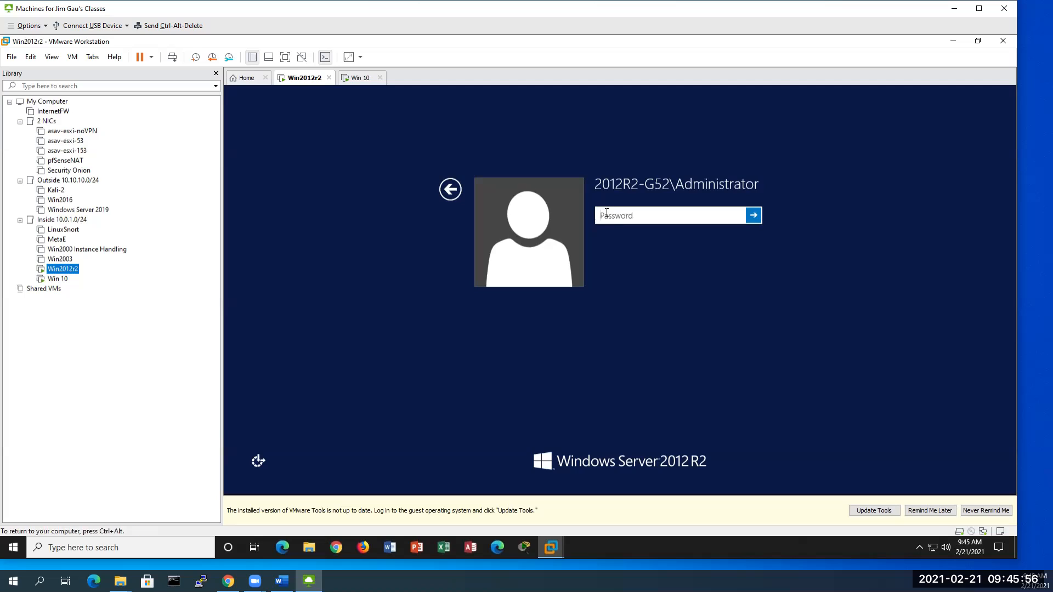
type("********")
key("Return")
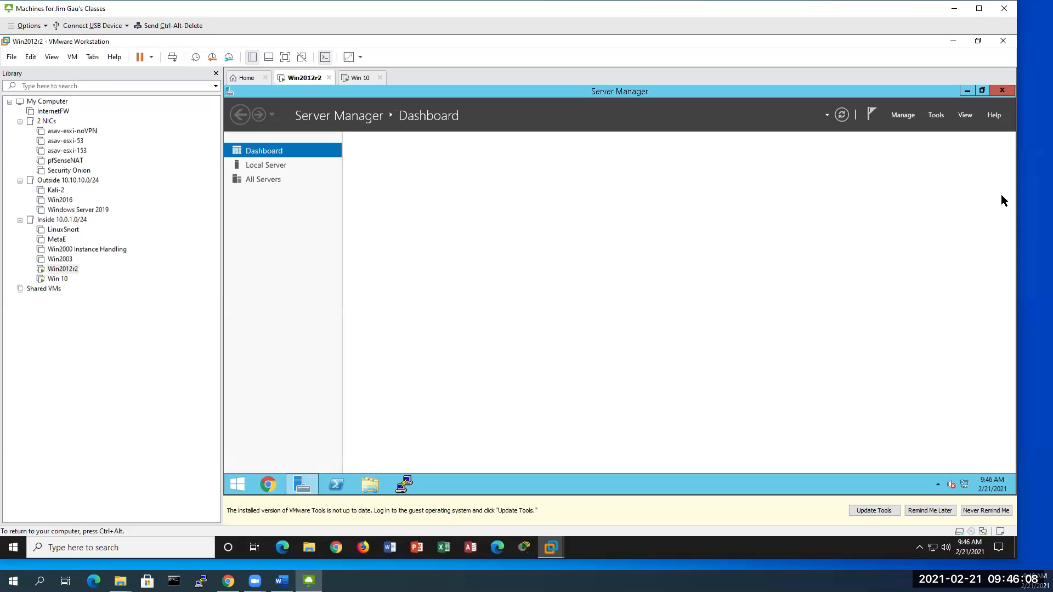
Step: Close Server Manager and open Ethernet0's IPv4 properties, showing IP 10.0.1.12 and gateway 10.0.1.1
left_click(1002, 94)
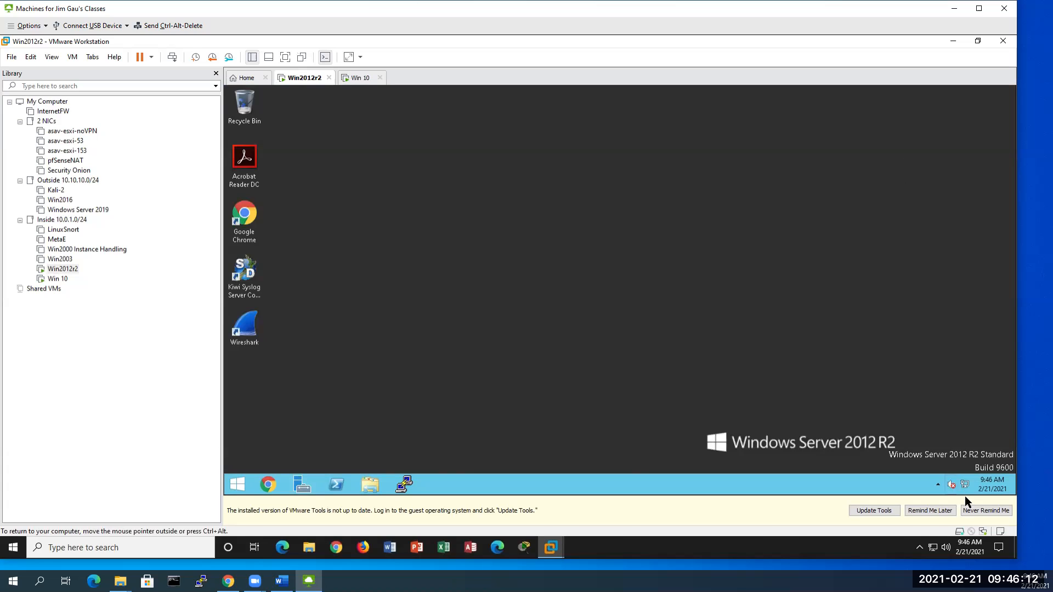
mouse_move(965, 486)
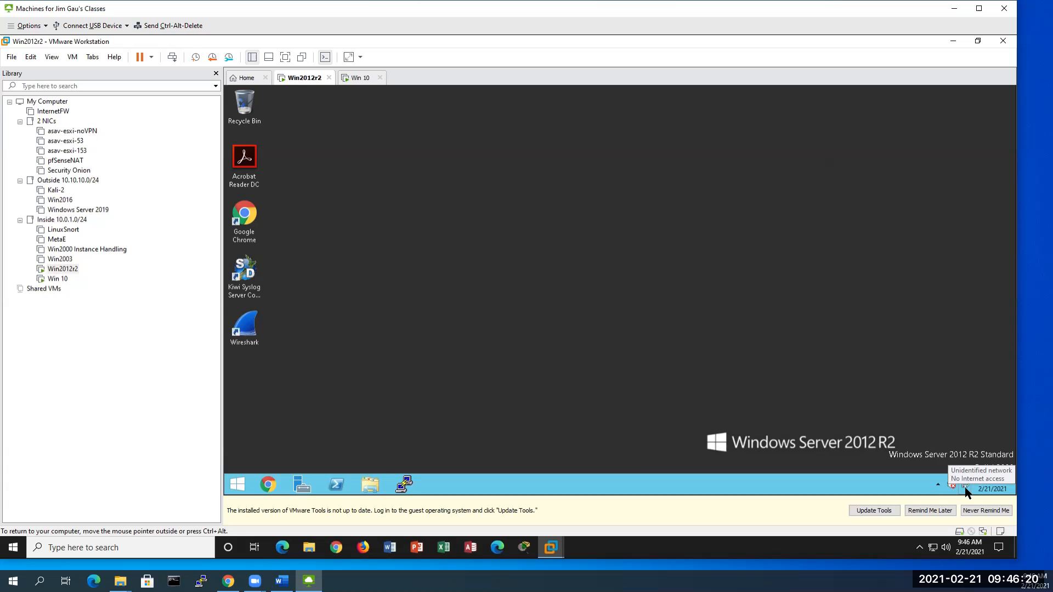
right_click(966, 486)
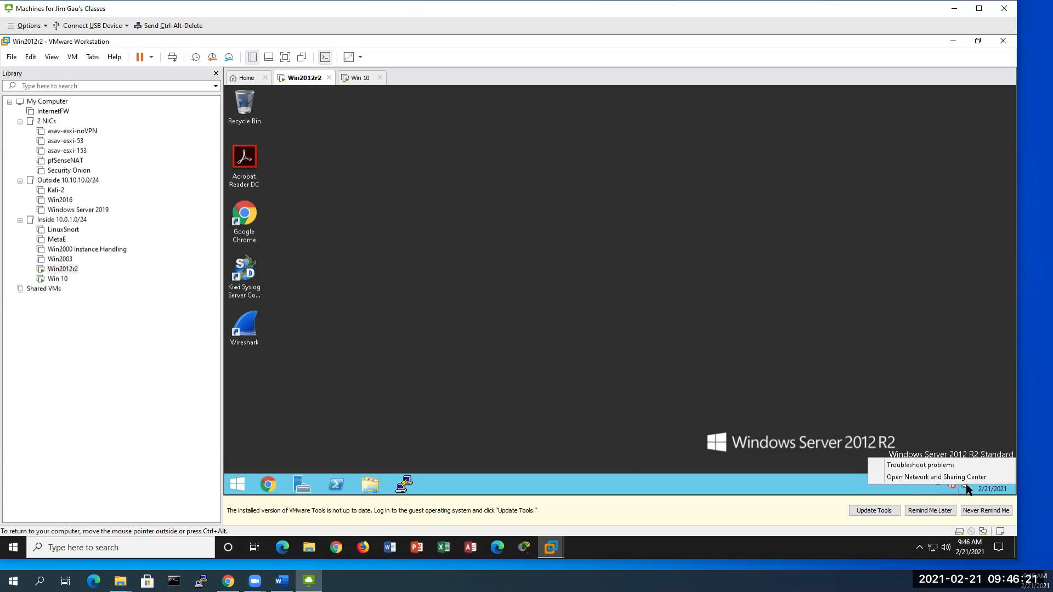
left_click(904, 481)
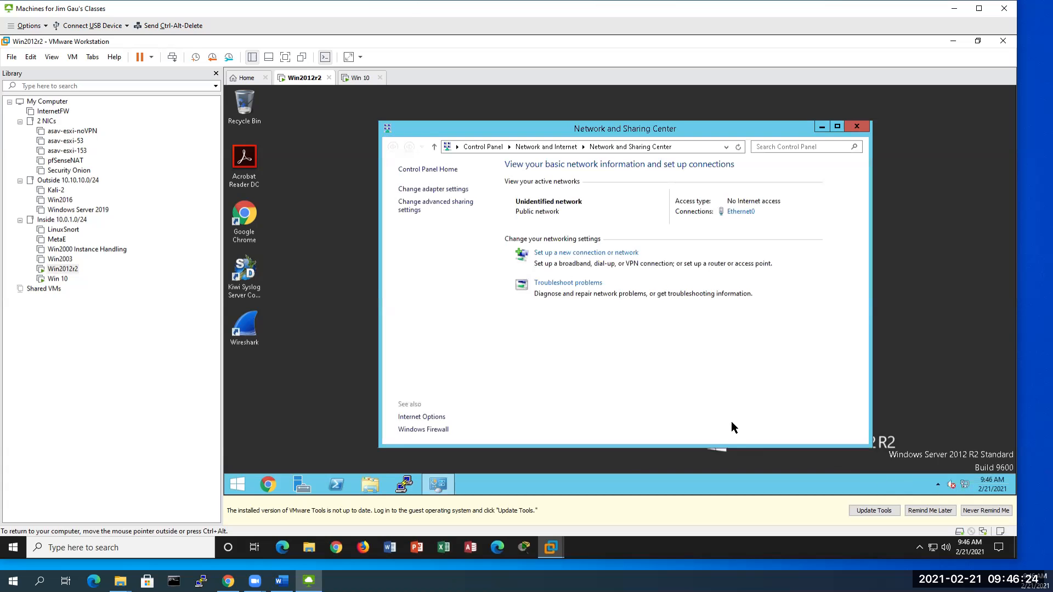
left_click(427, 191)
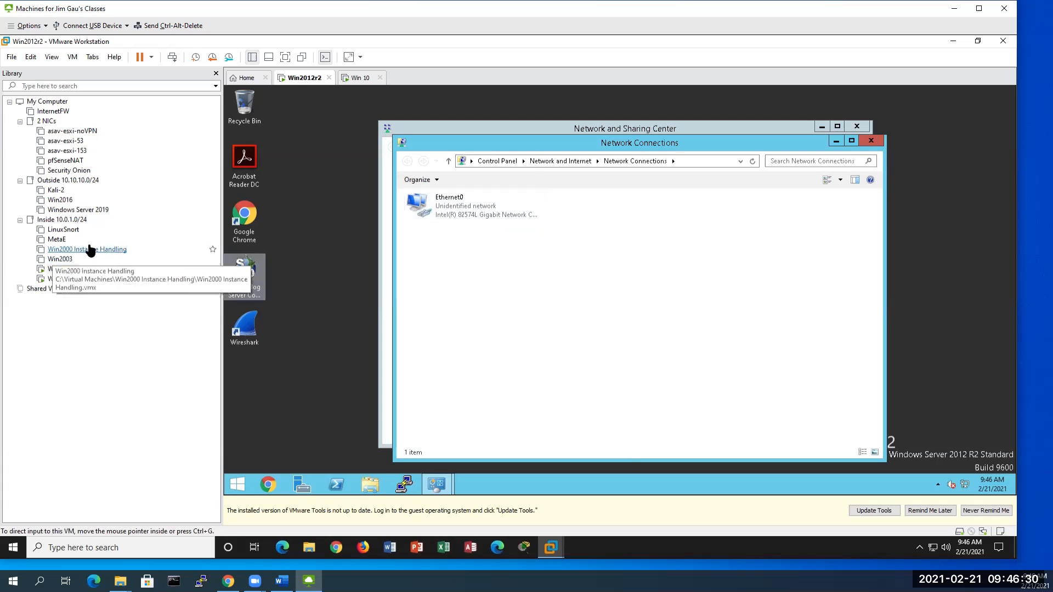
right_click(463, 202)
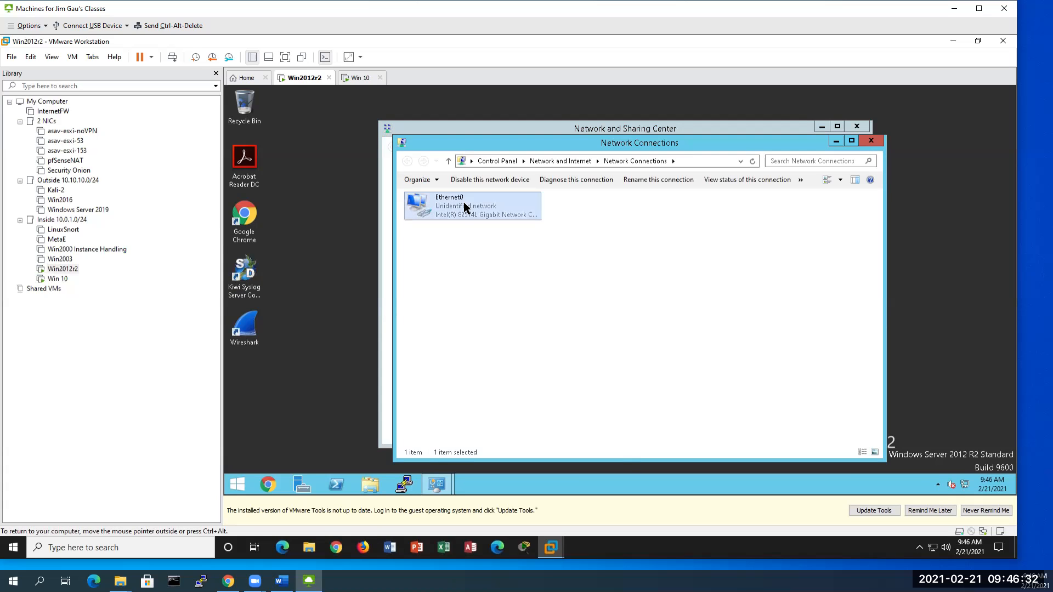
left_click(512, 301)
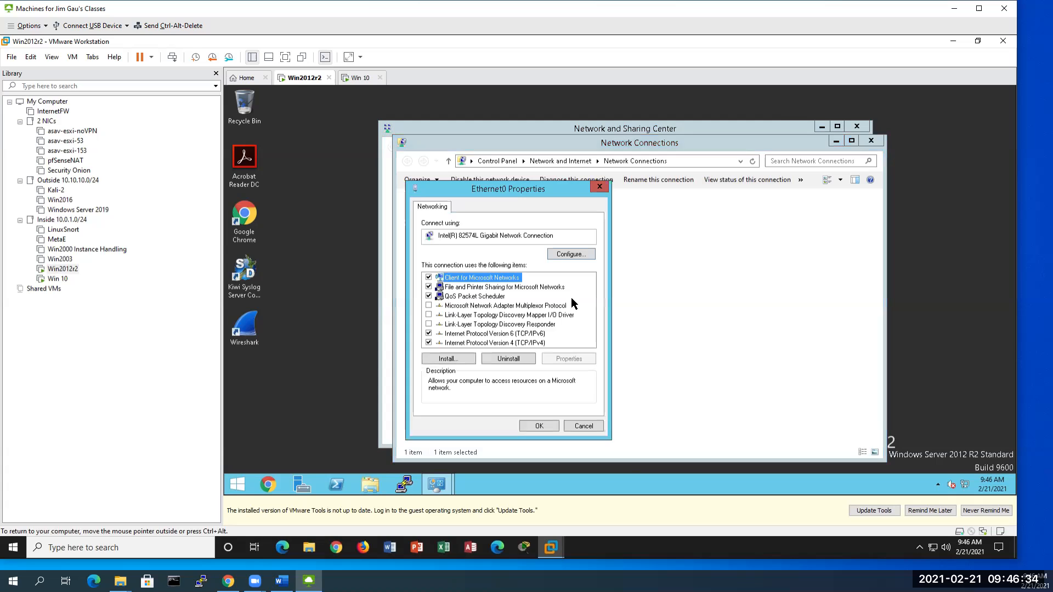
left_click(521, 343)
left_click(577, 360)
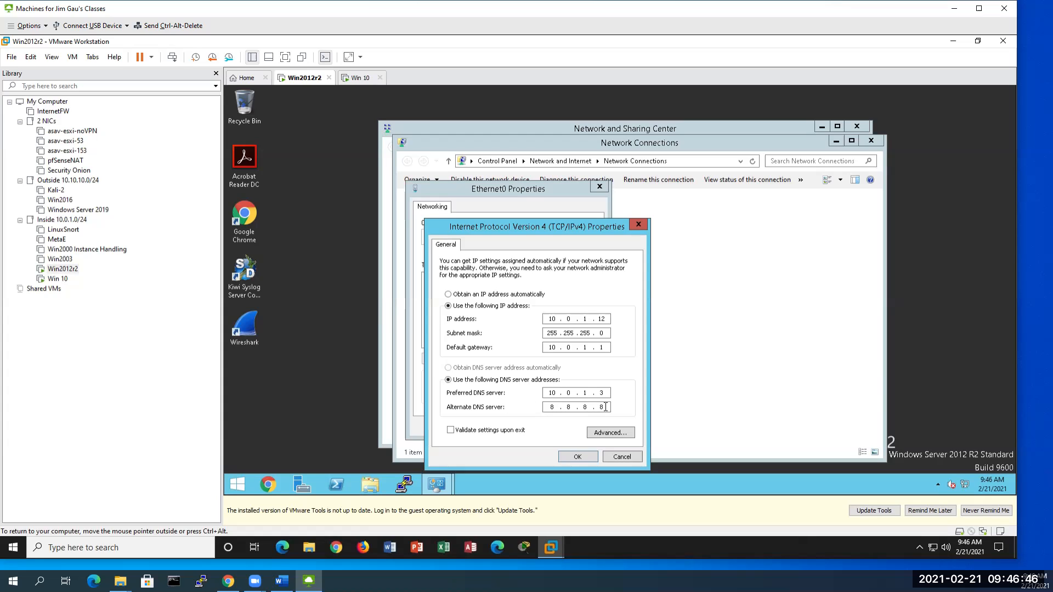
Step: Cancel the IPv4 and Ethernet0 dialogs, close the network windows, and switch to Win 10
left_click(629, 456)
left_click(582, 426)
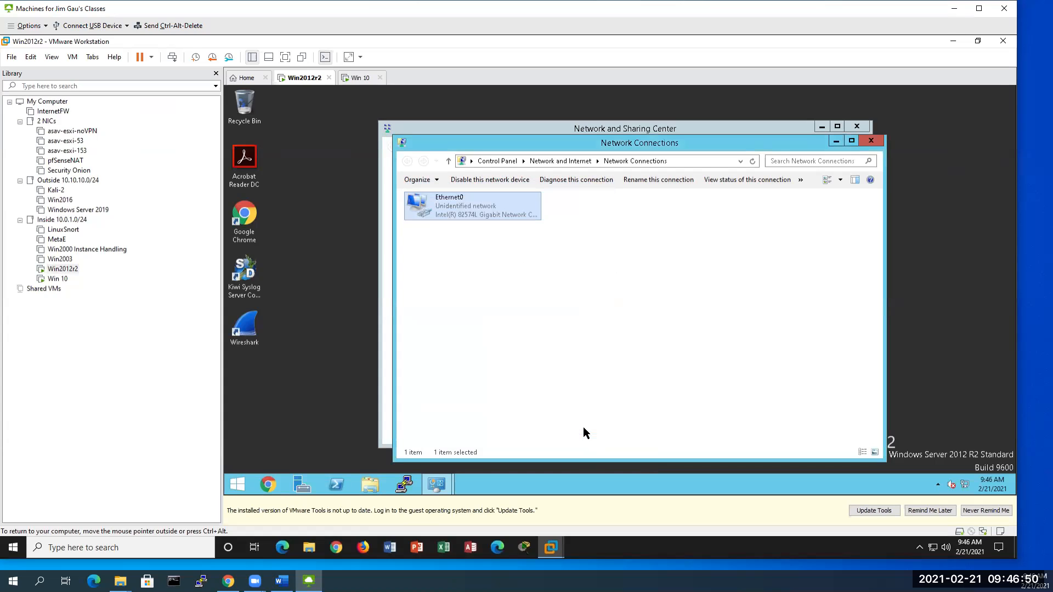
left_click(872, 140)
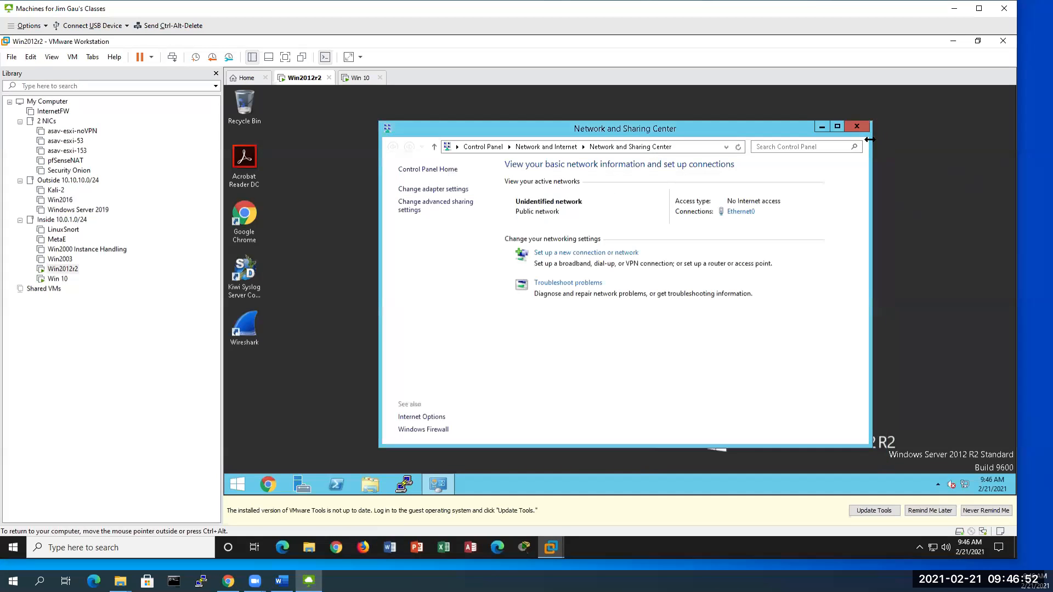
left_click(858, 127)
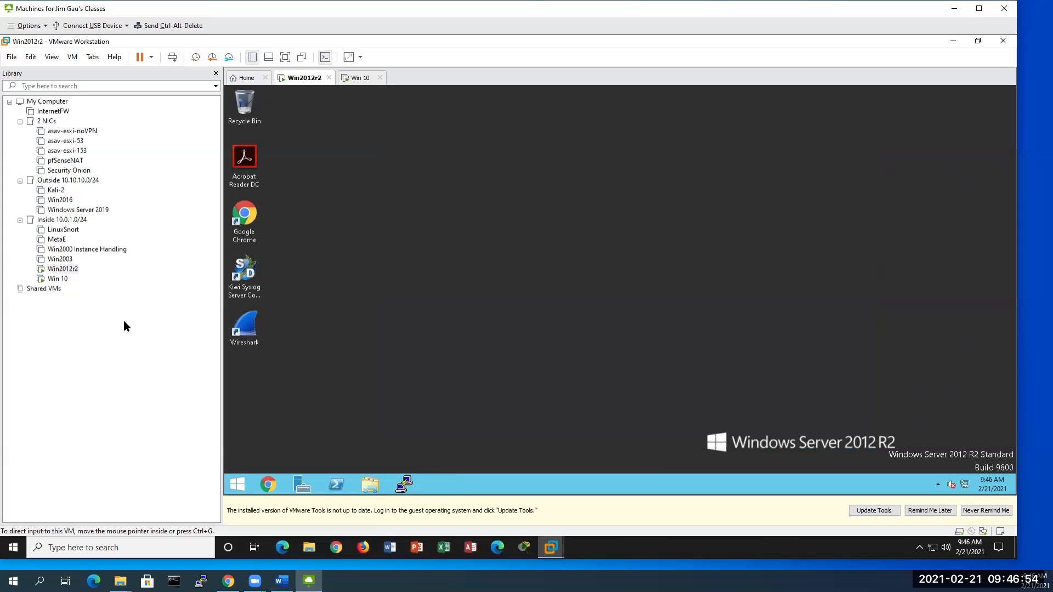
left_click(55, 281)
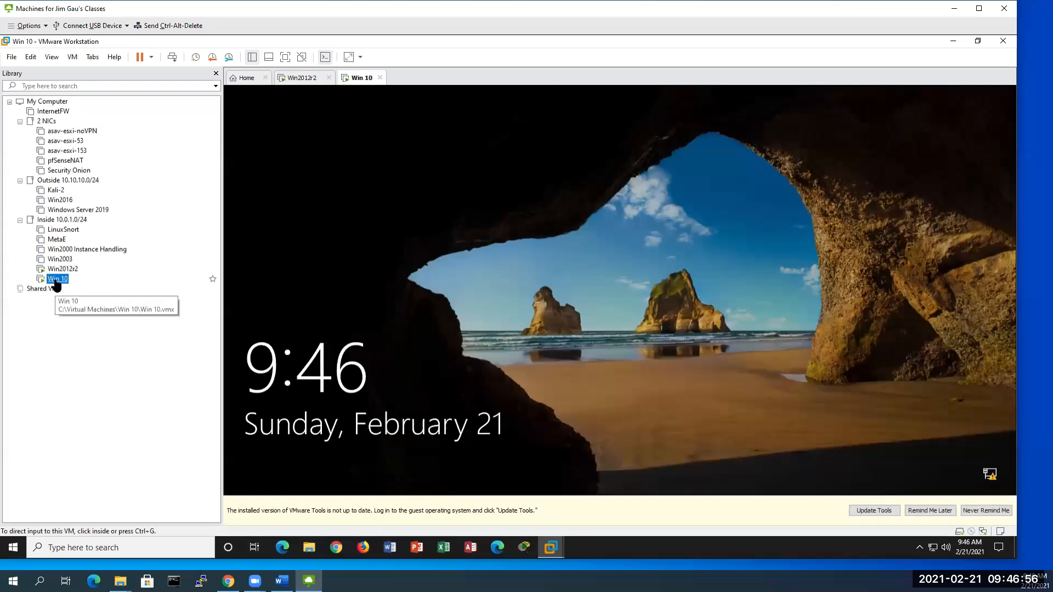
Step: Send Ctrl+Alt+Del to the Win 10 VM and sign in as Administrator with the account password
right_click(57, 282)
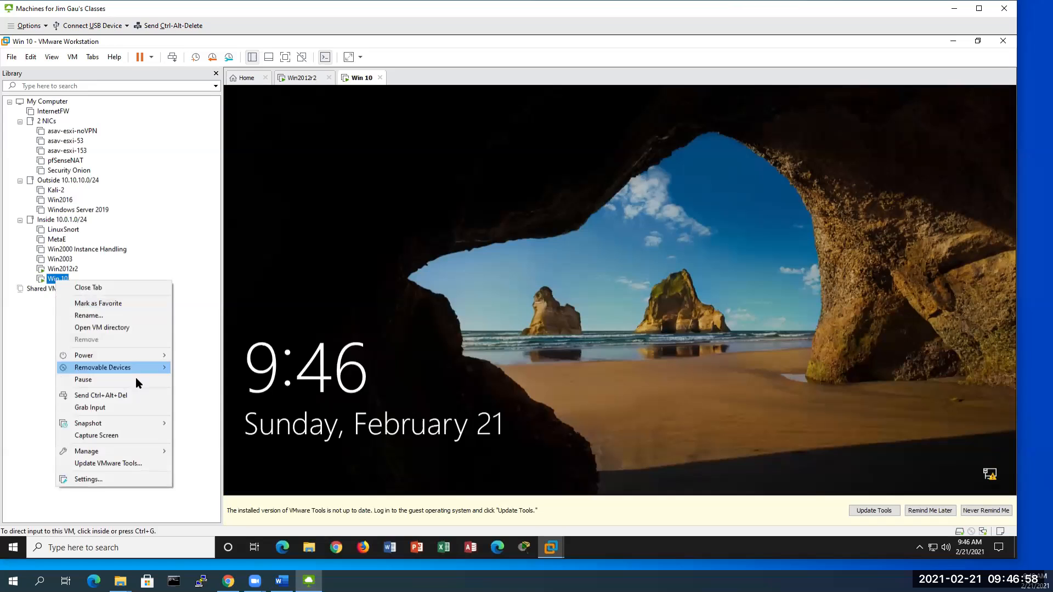
mouse_move(144, 369)
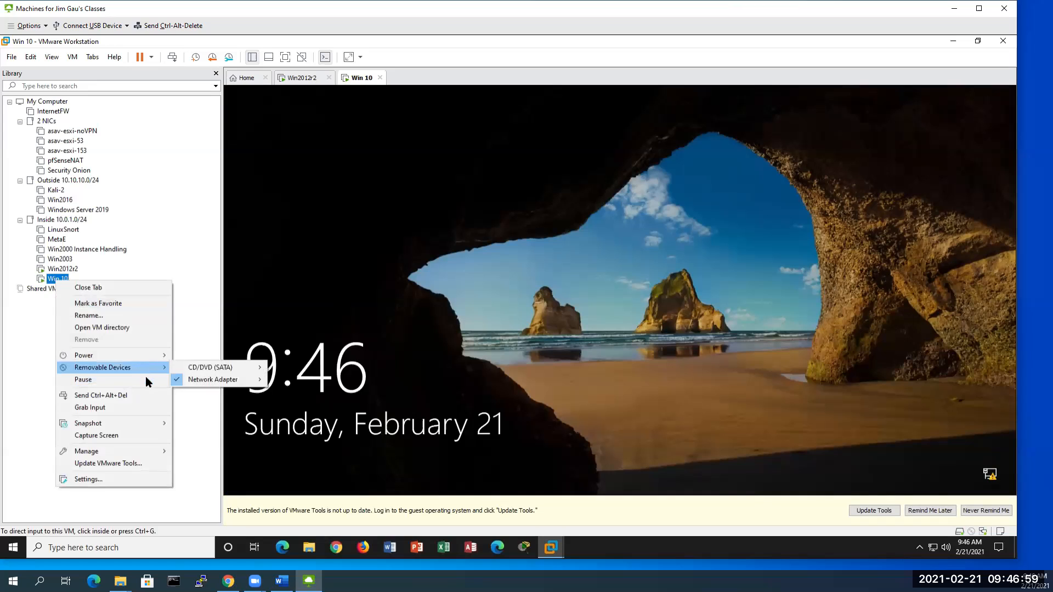
left_click(121, 396)
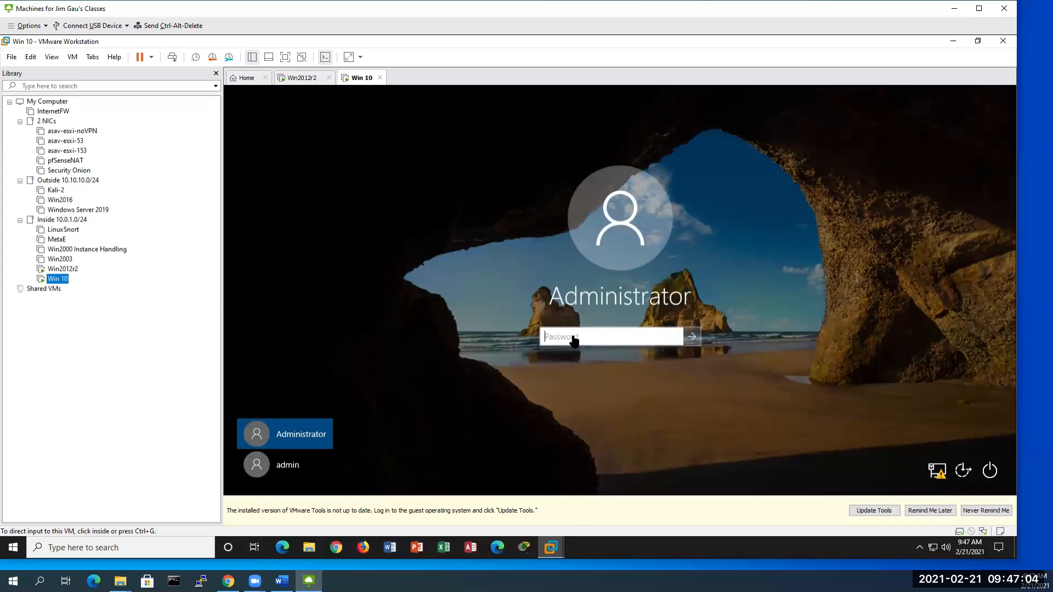
left_click(549, 336)
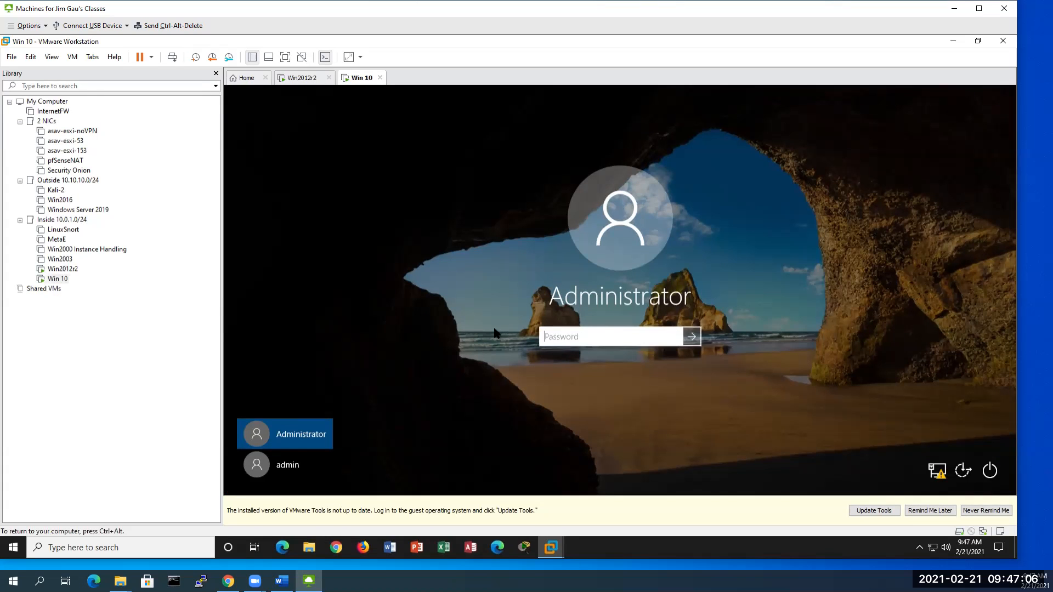
type("*********")
key("Return")
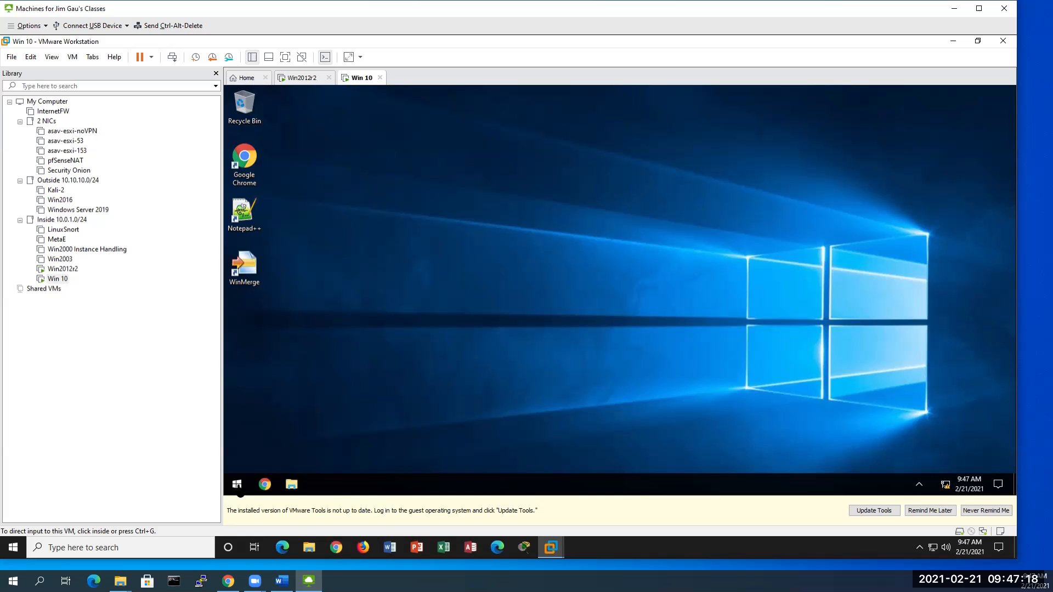
left_click(238, 485)
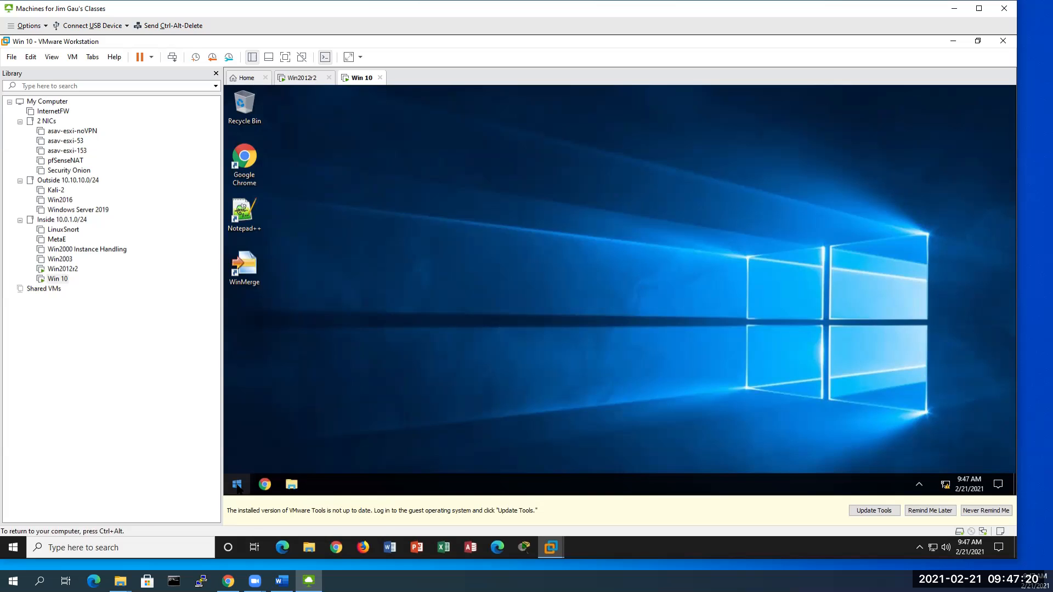
Step: Launch Command Prompt as Administrator from the Win 10 Start menu
right_click(237, 485)
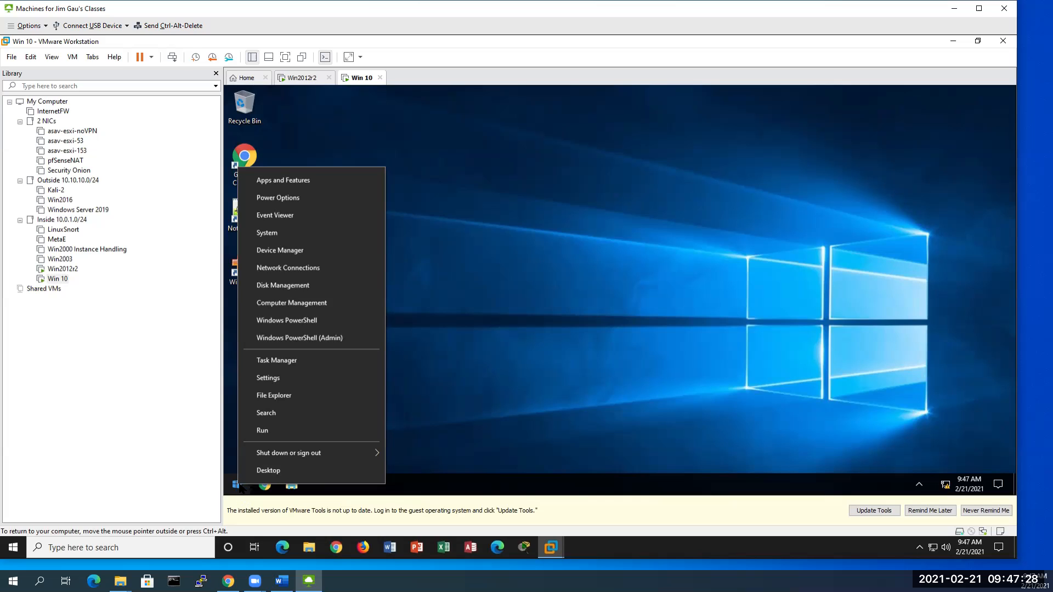
left_click(544, 441)
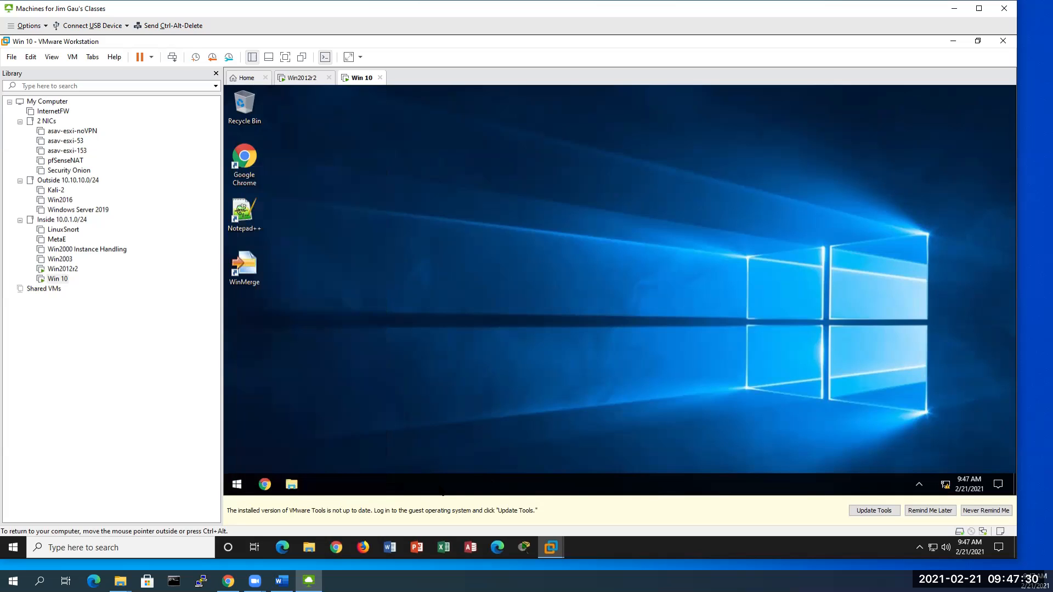
left_click(235, 487)
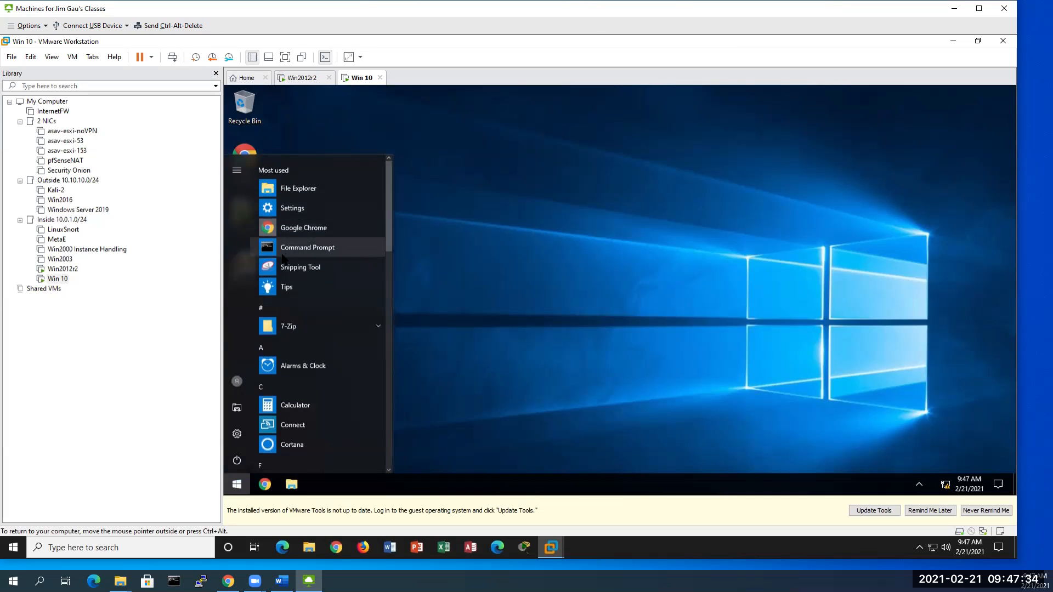
left_click(305, 248)
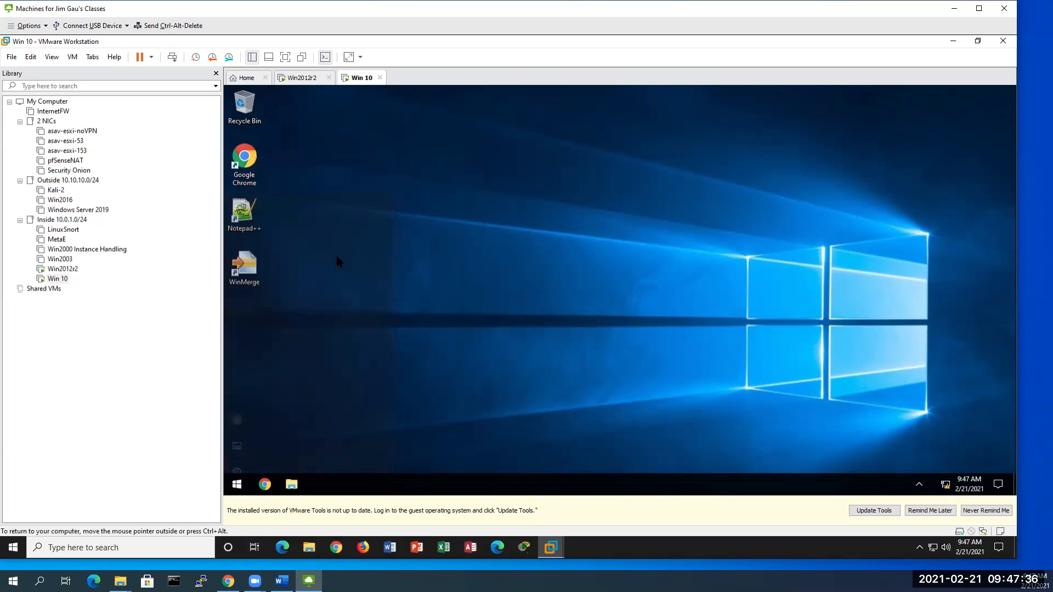
Step: Run ipconfig to show IPv4 10.0.1.210 and gateway 10.0.1.1, then display arp usage help
type("ipconfig")
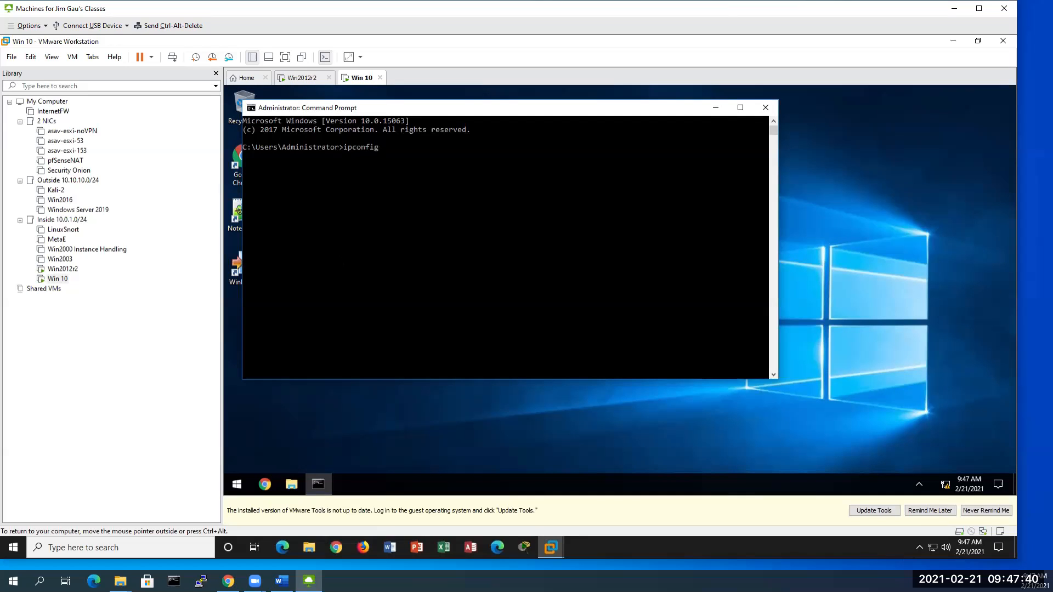
key("Return")
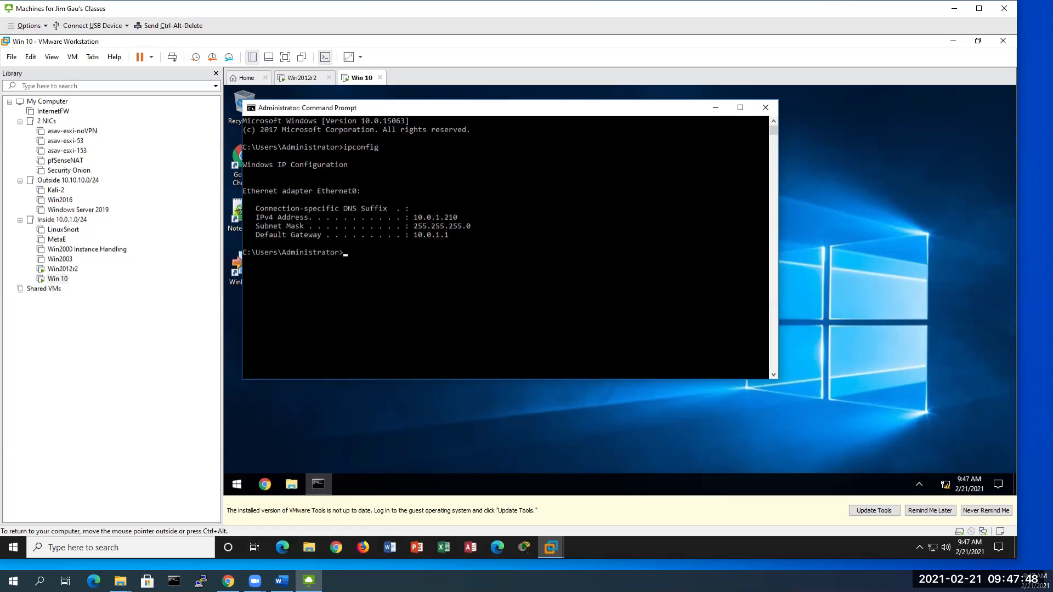
type("rp")
key("Return")
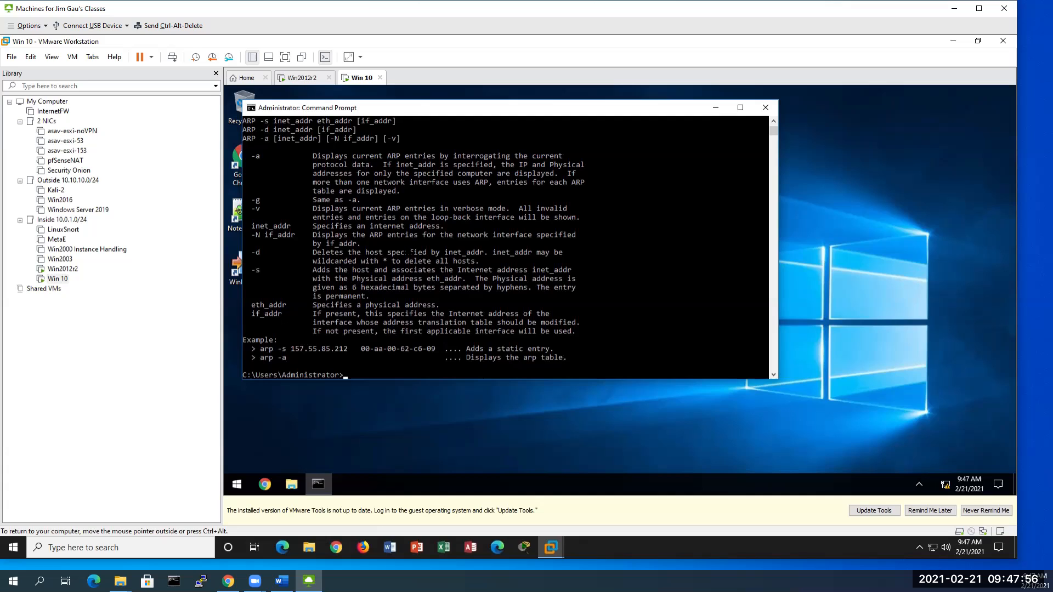
Step: List the ARP table with arp -a, ping 10.0.1.12 for four replies, then recall arp -a
type("arp -a")
key("Return")
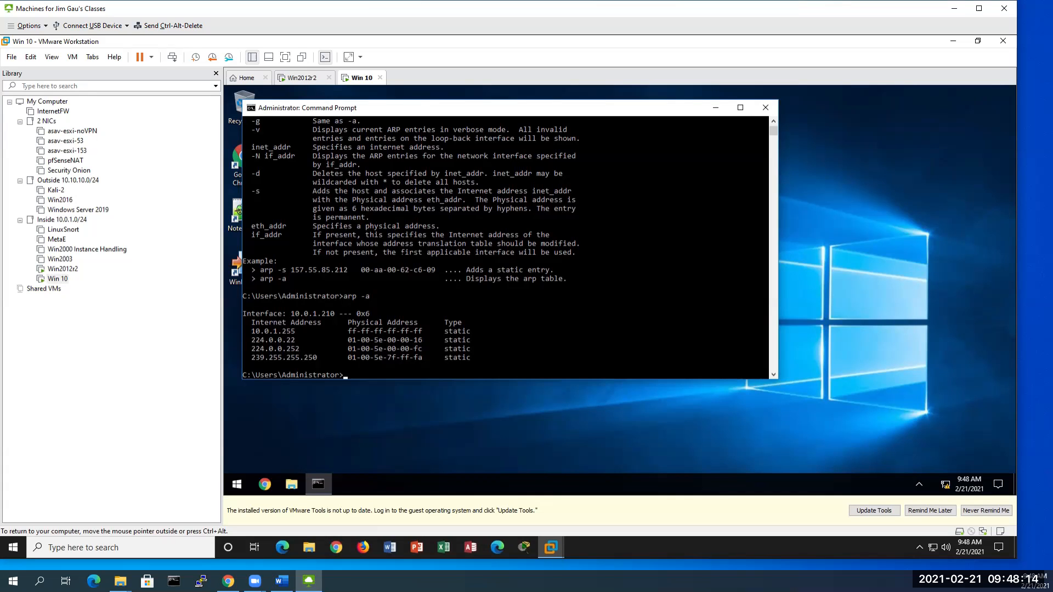
type("ng")
type("10")
type(".0.1.12")
key("Return")
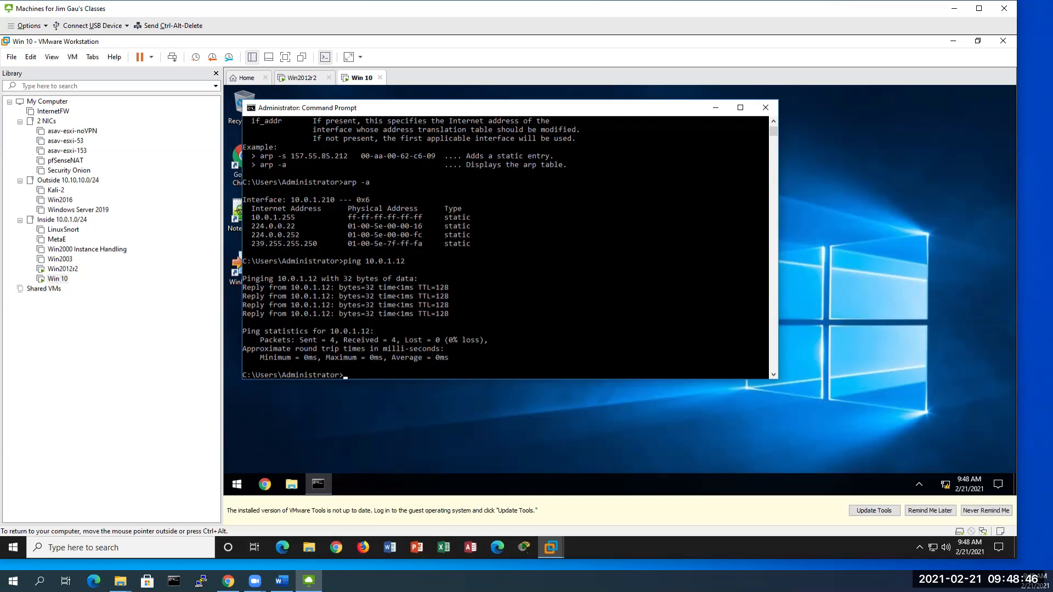
key("Up")
key("Up")
Step: Rerun arp -a showing dynamic entry 10.0.1.12, maximize the window, and dismiss the firewall toast
key("Return")
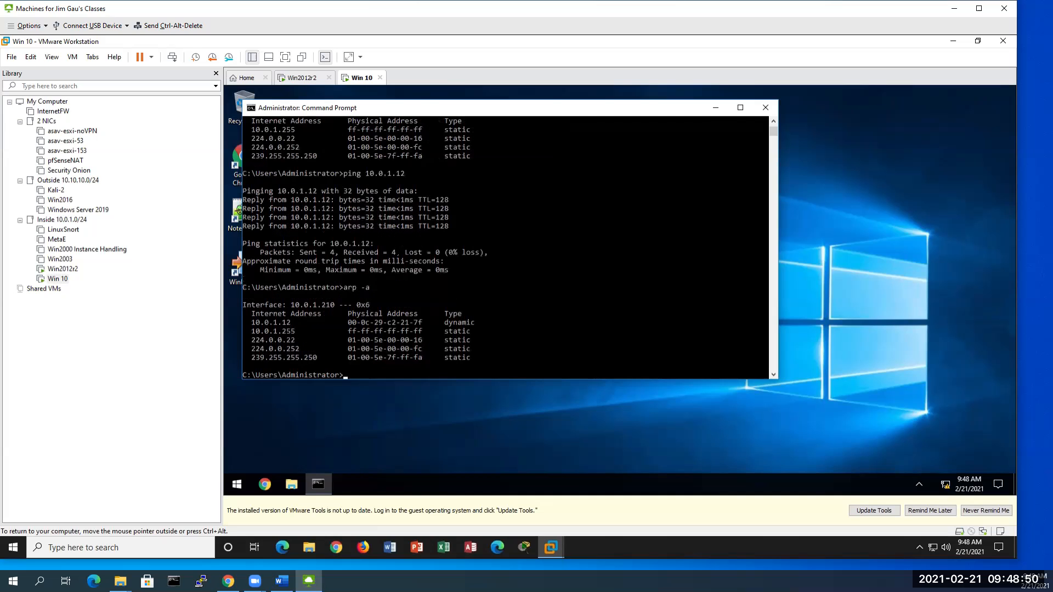
left_click(741, 108)
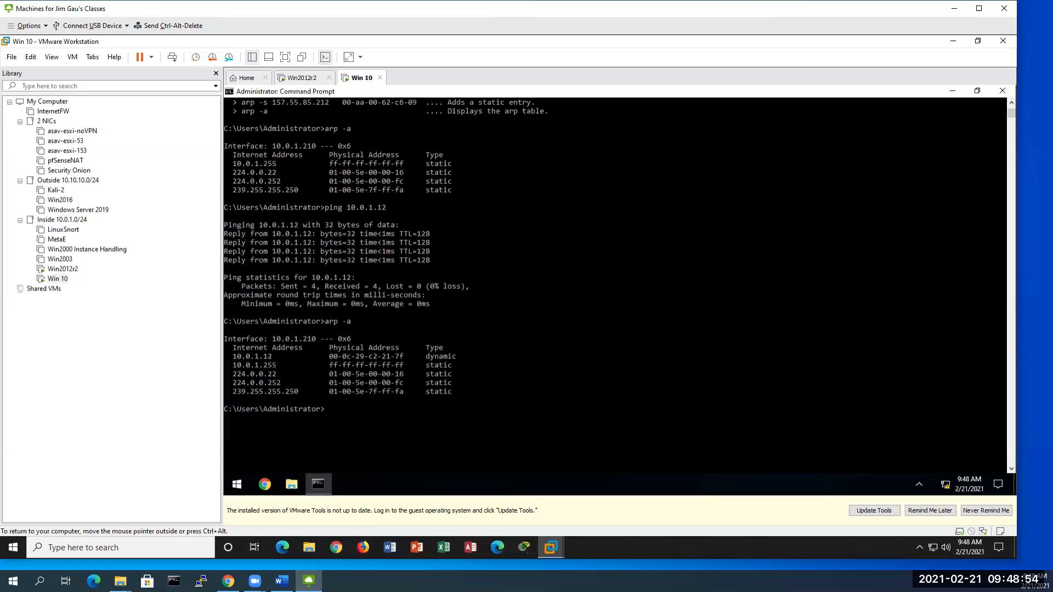
scroll(616, 285, "down", 1)
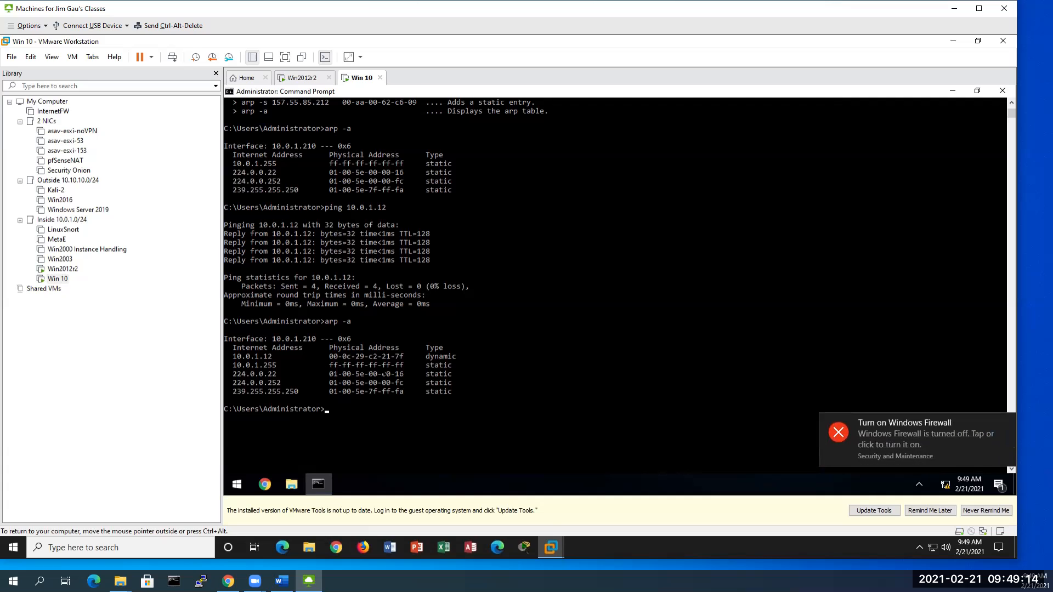
left_click(838, 434)
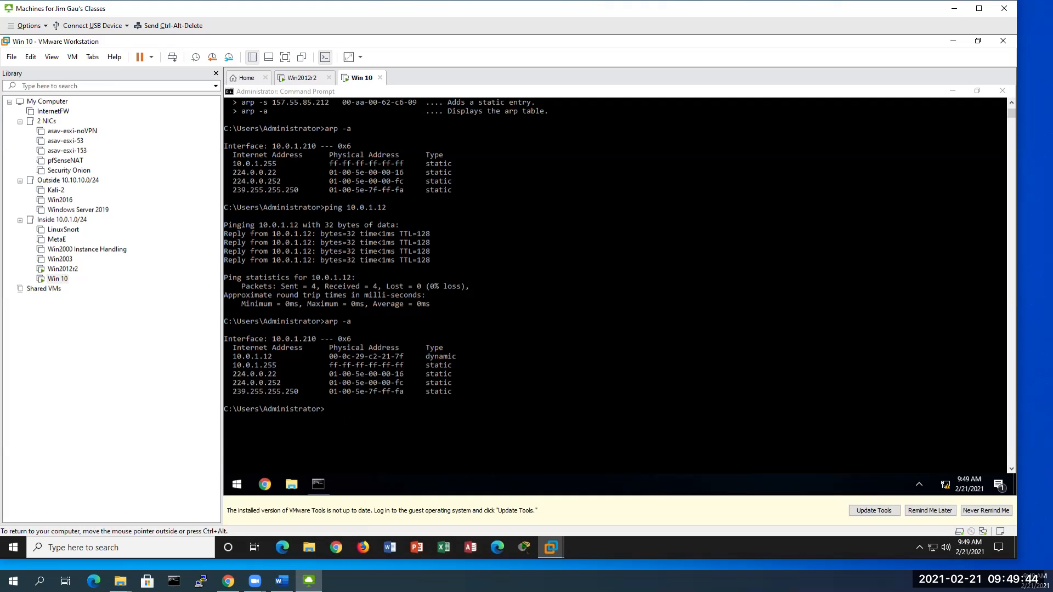
Step: Flush the ARP cache with arp -d, then confirm with arp -a that only two static entries remain
type("arp ")
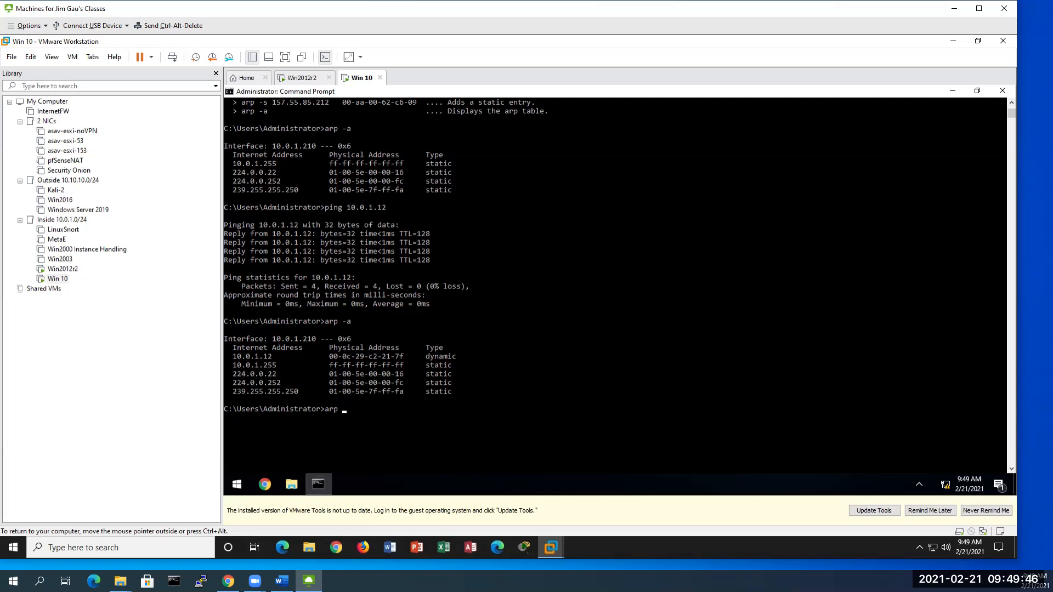
type("-d")
key("Return")
type("arp")
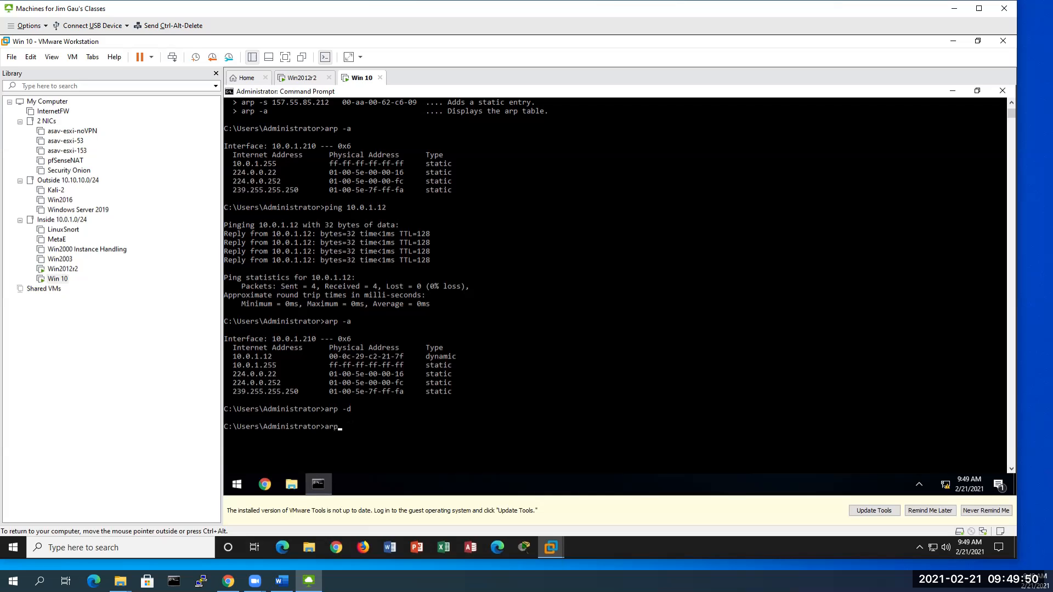
type(" -a")
key("Return")
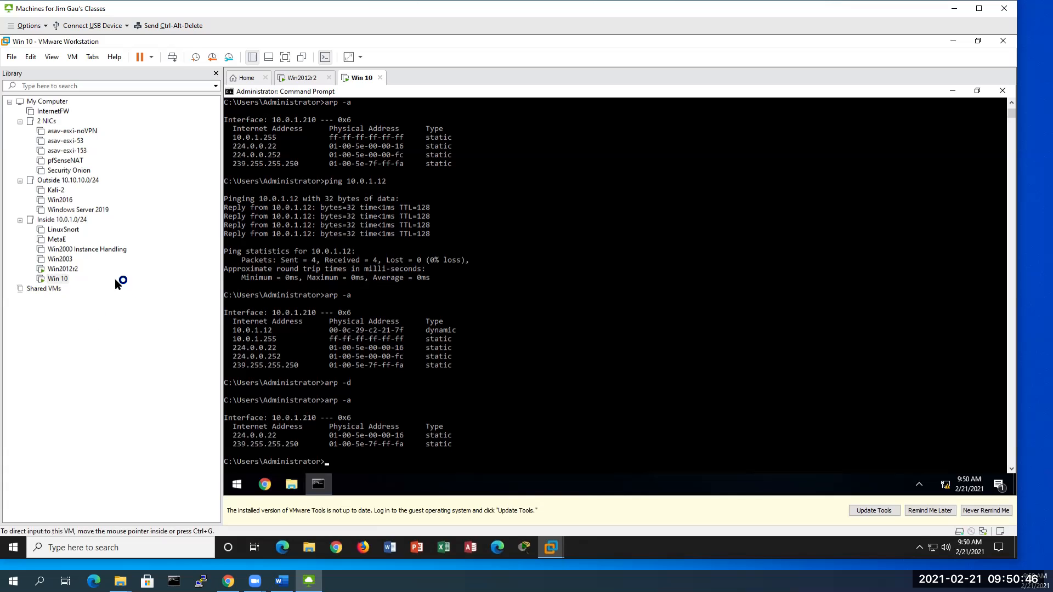
Step: Switch to the Win2012r2 VM, scroll to its taskbar, and bring up the Start button's admin tools list
left_click(64, 269)
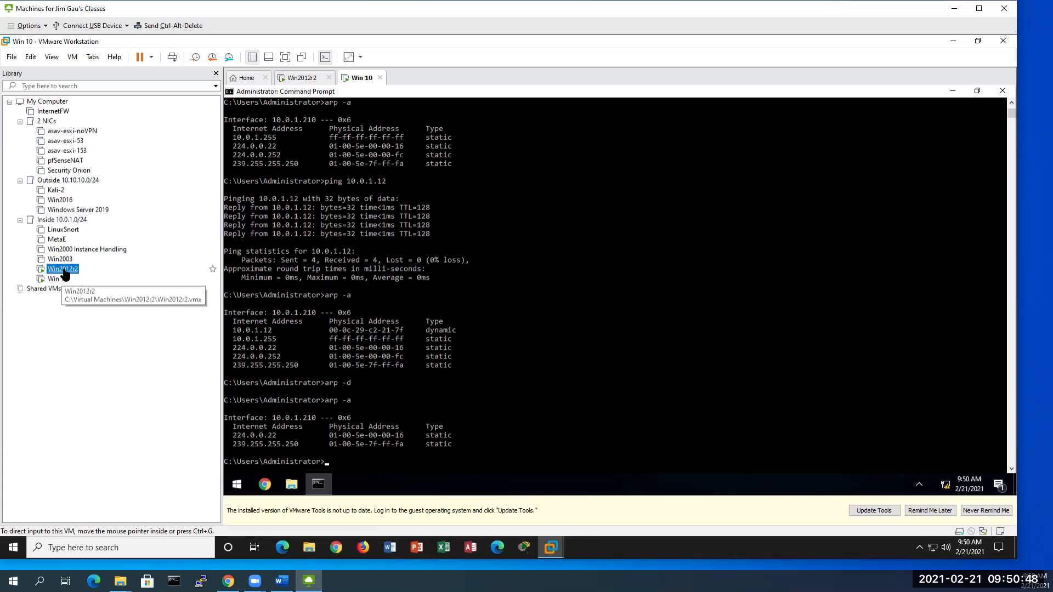
left_click(391, 427)
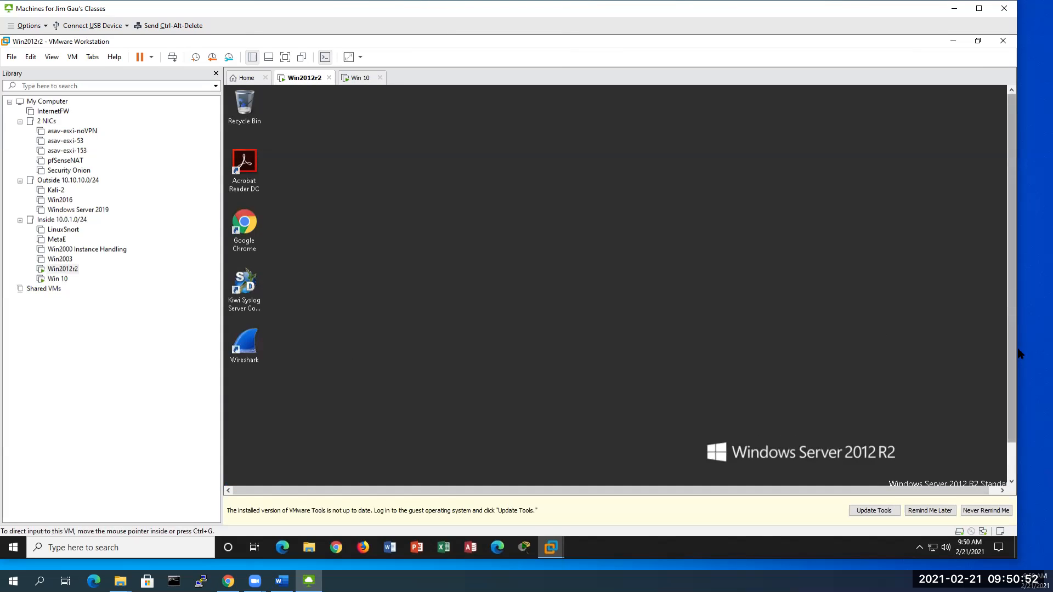
left_click_drag(1014, 357, 1008, 418)
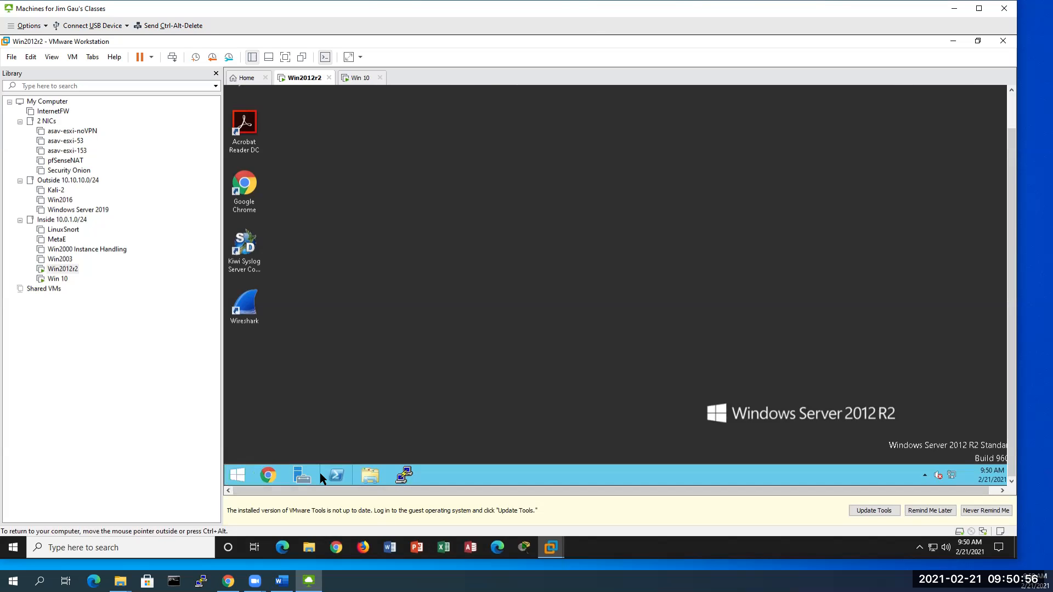
right_click(237, 477)
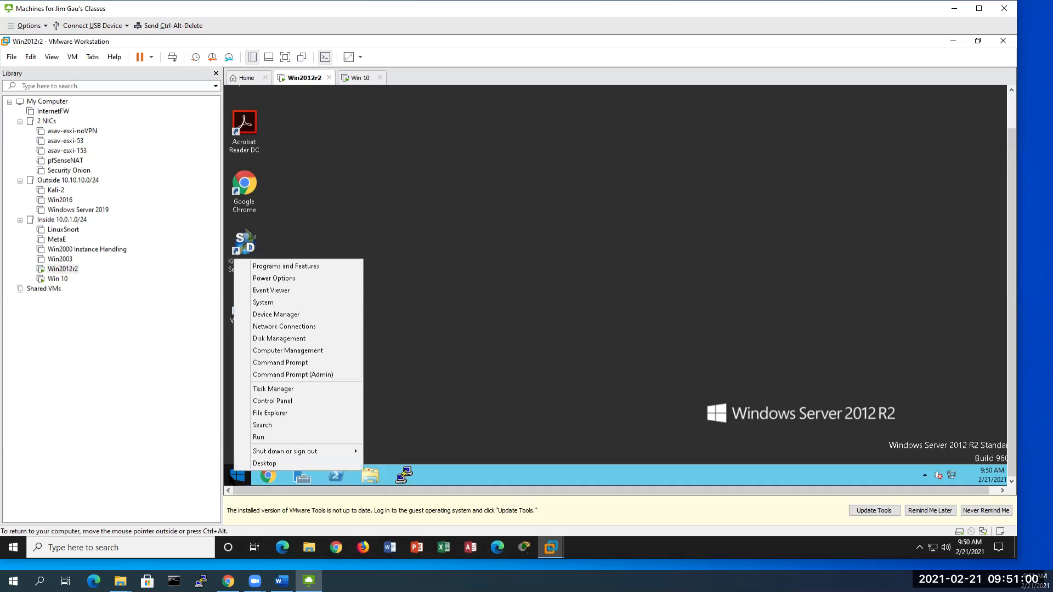
Step: Open an administrator Command Prompt on the server, center it, and list the ARP table with arp -a
left_click(295, 374)
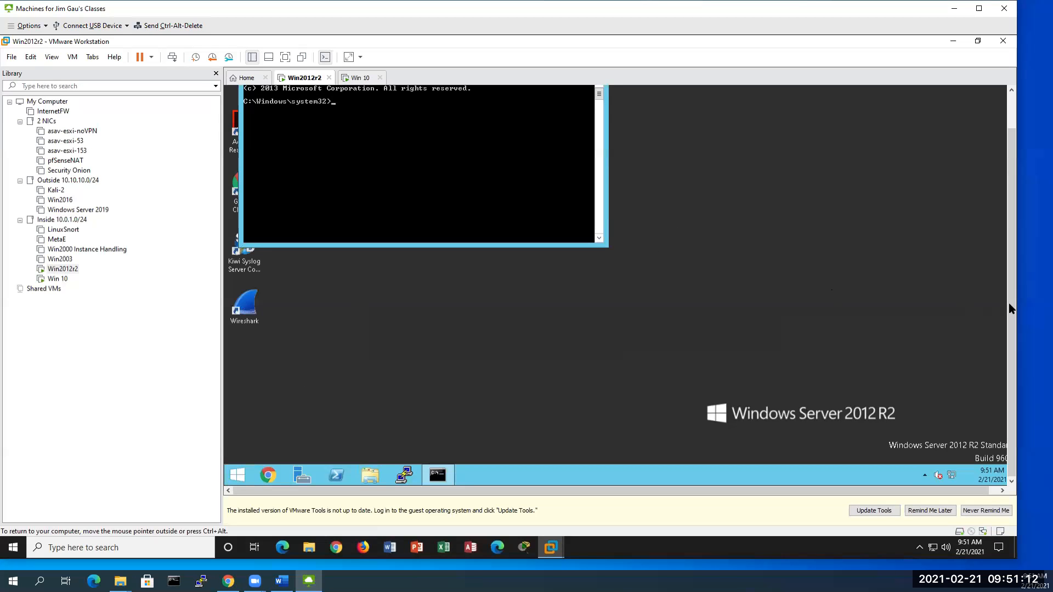
left_click_drag(1011, 322, 1014, 263)
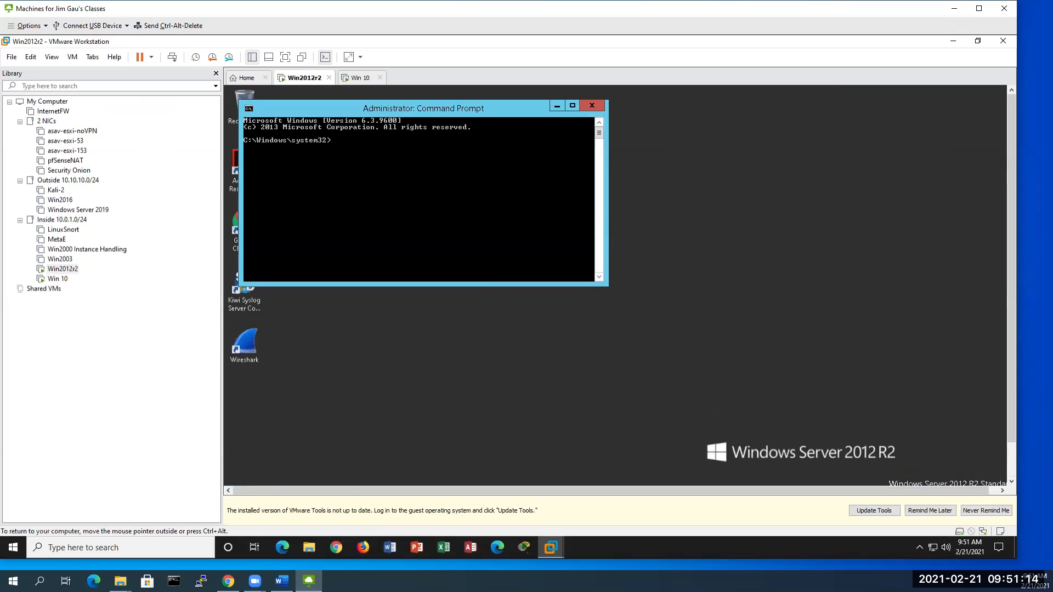
left_click_drag(389, 107, 554, 124)
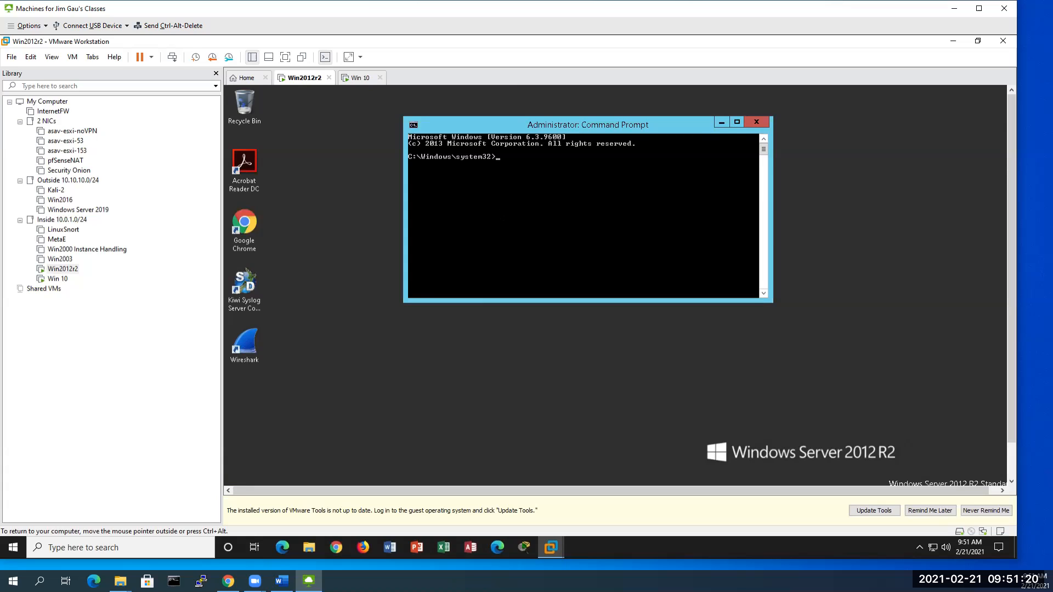
type("arp -a")
key("Return")
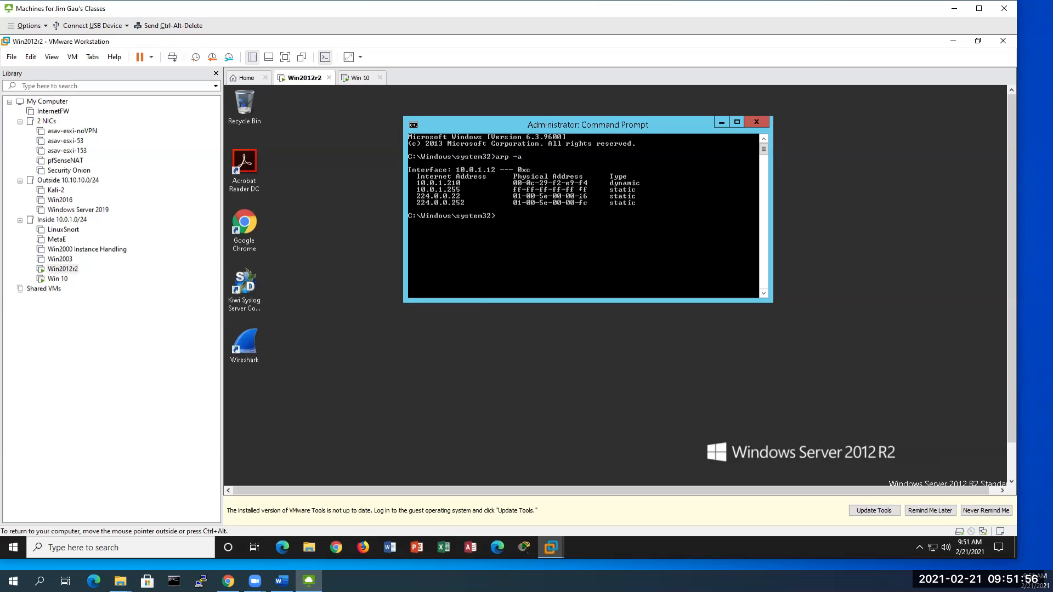
Step: Snap the window right, run arp -d, and rerun arp -a showing only 224.0.0.22
left_click_drag(671, 126, 788, 201)
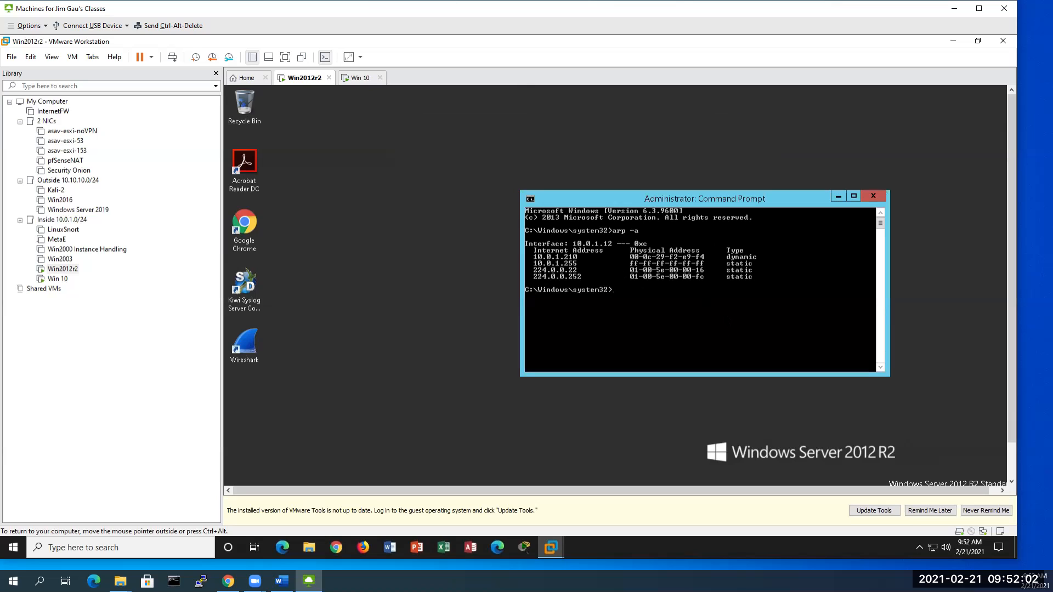
type("arp -d")
key("Return")
key("Up")
key("Up")
key("Return")
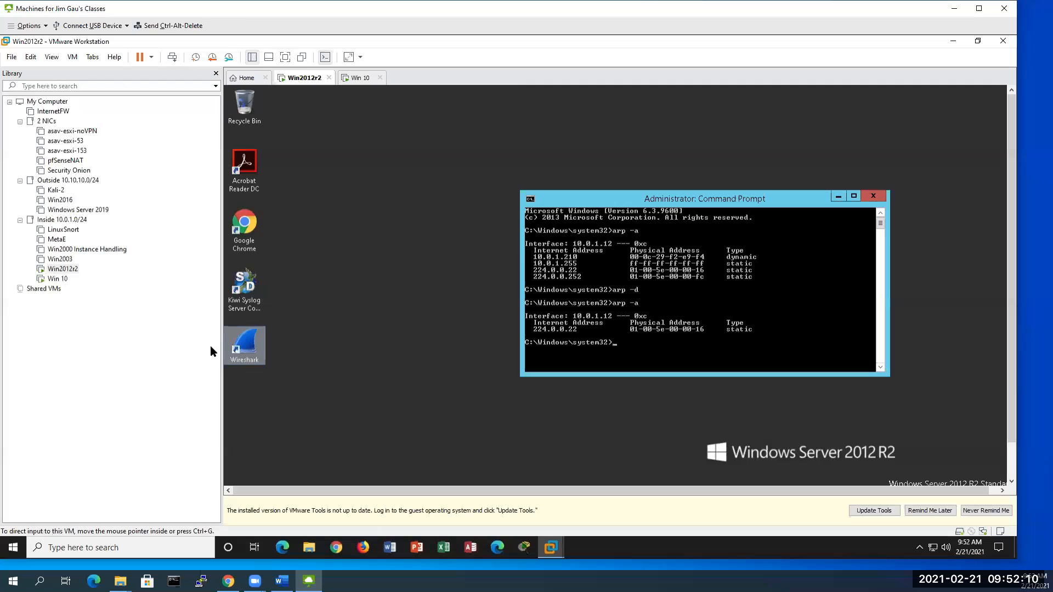
Step: Launch Wireshark from the desktop, maximize it, and start capturing on Ethernet0
left_click(246, 337)
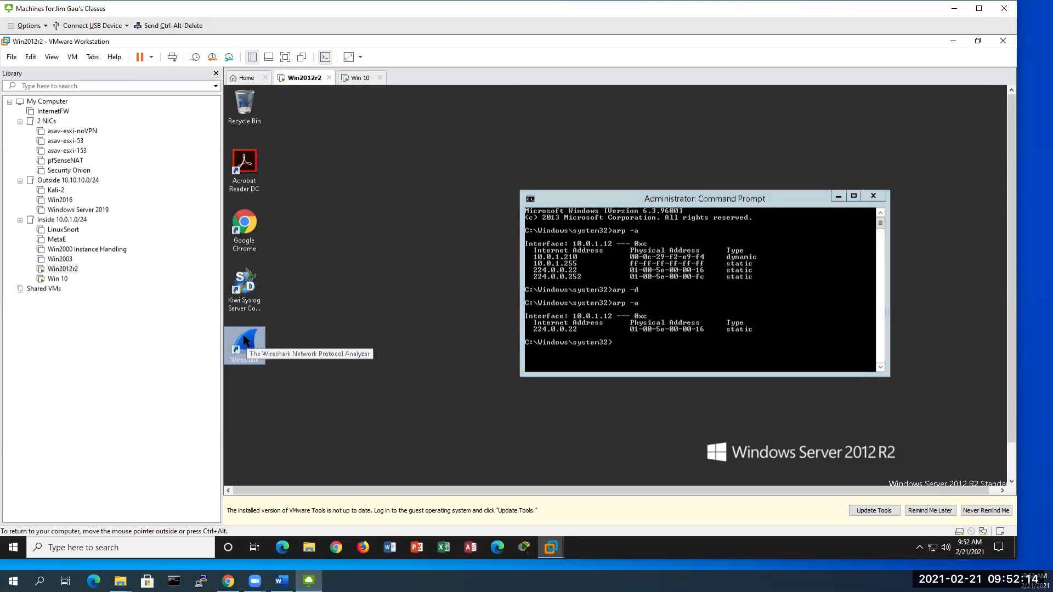
double_click(243, 334)
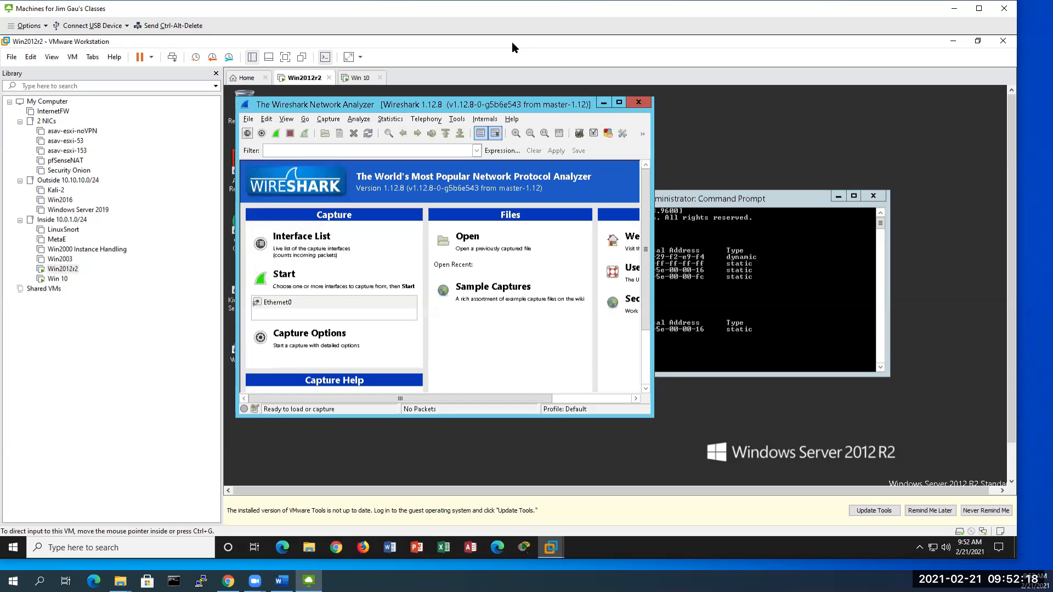
left_click(619, 103)
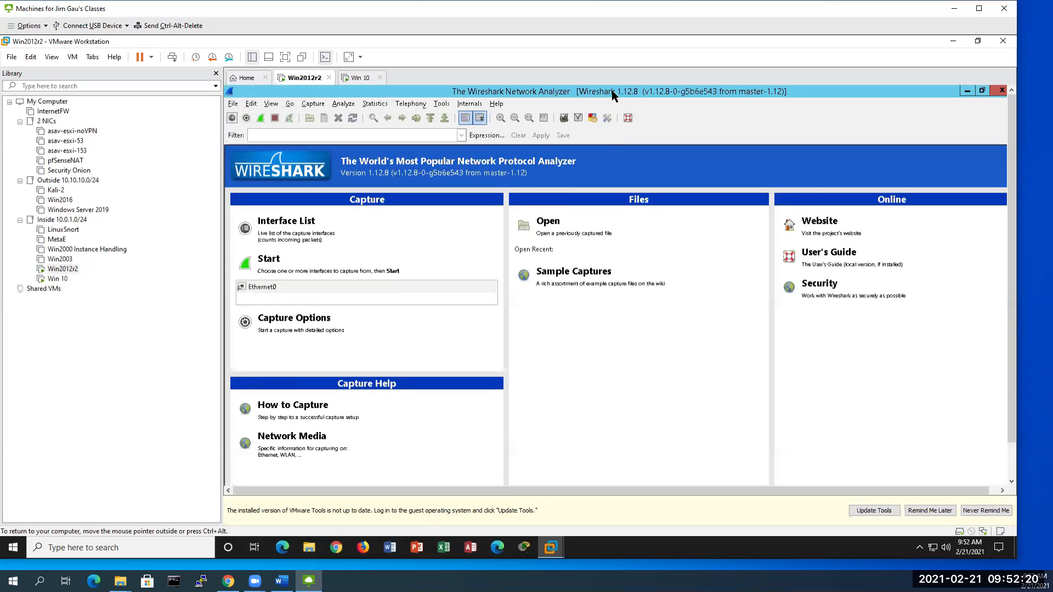
left_click(263, 260)
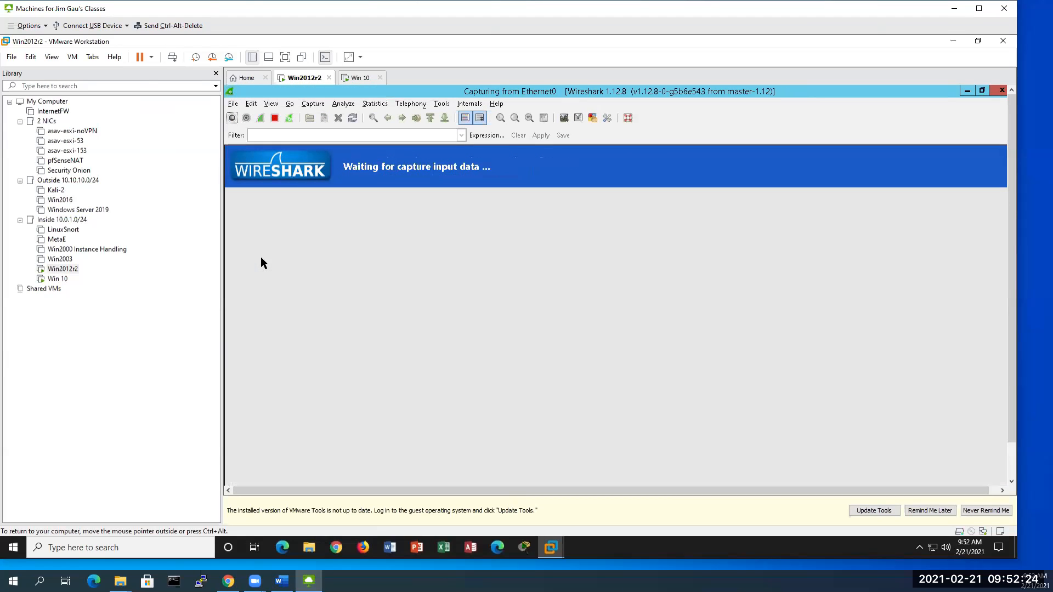
Step: Bring the Command Prompt forward and run ping 10.0.1.210
left_click(983, 91)
left_click(790, 318)
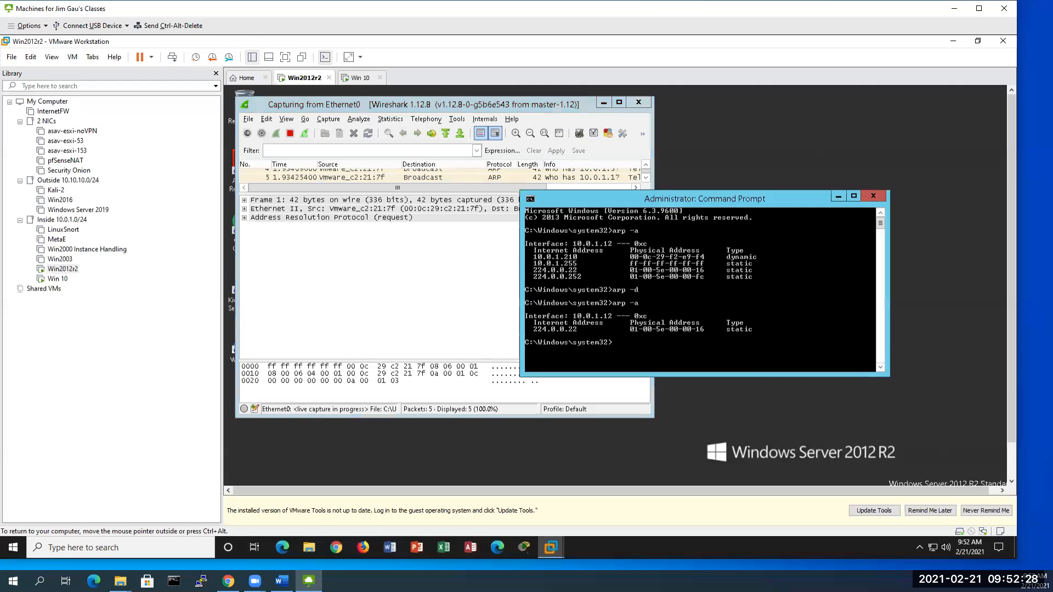
type("ping 10.")
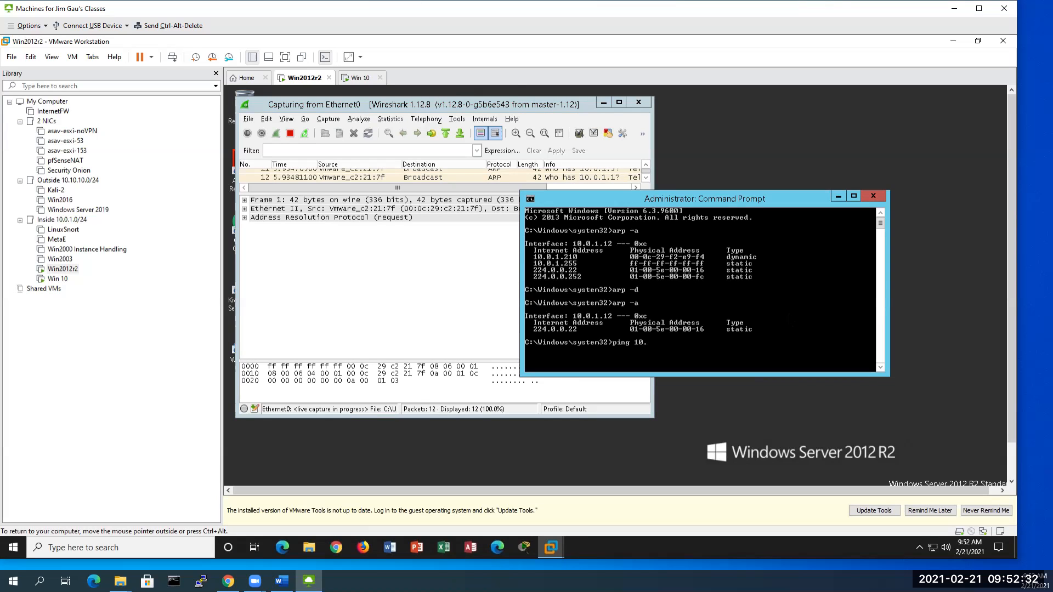
type("0.1.210")
key("Return")
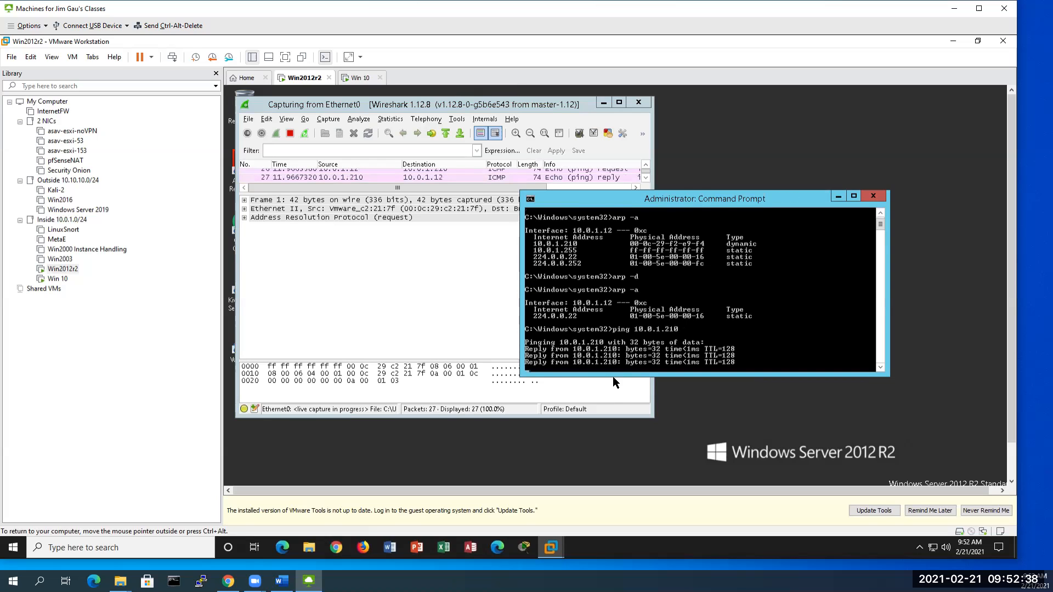
Step: Stop the Wireshark capture, maximize the window, and enlarge the packet list to show more packets
left_click(418, 295)
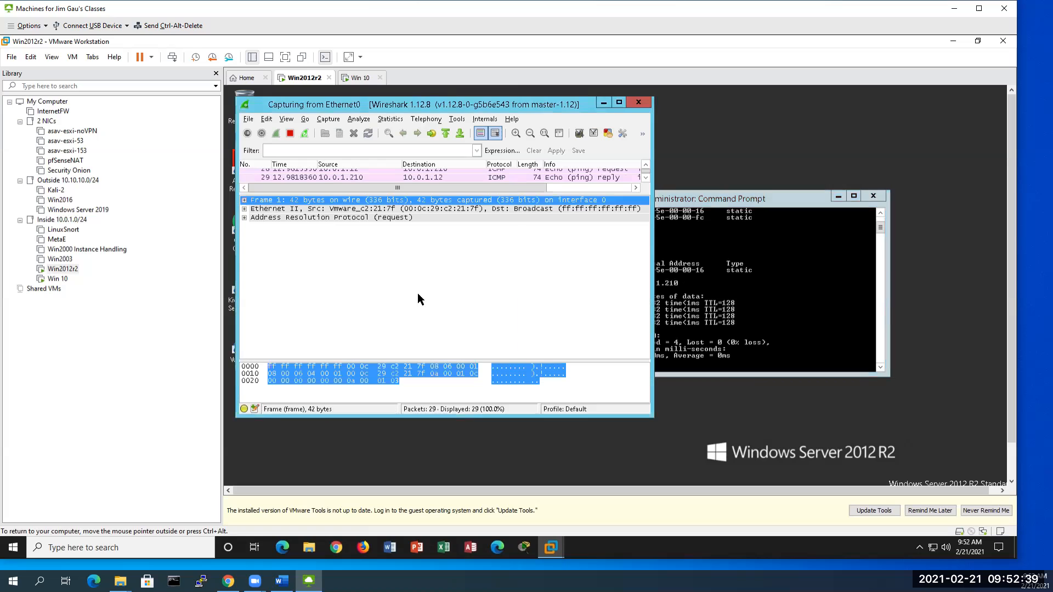
left_click(289, 133)
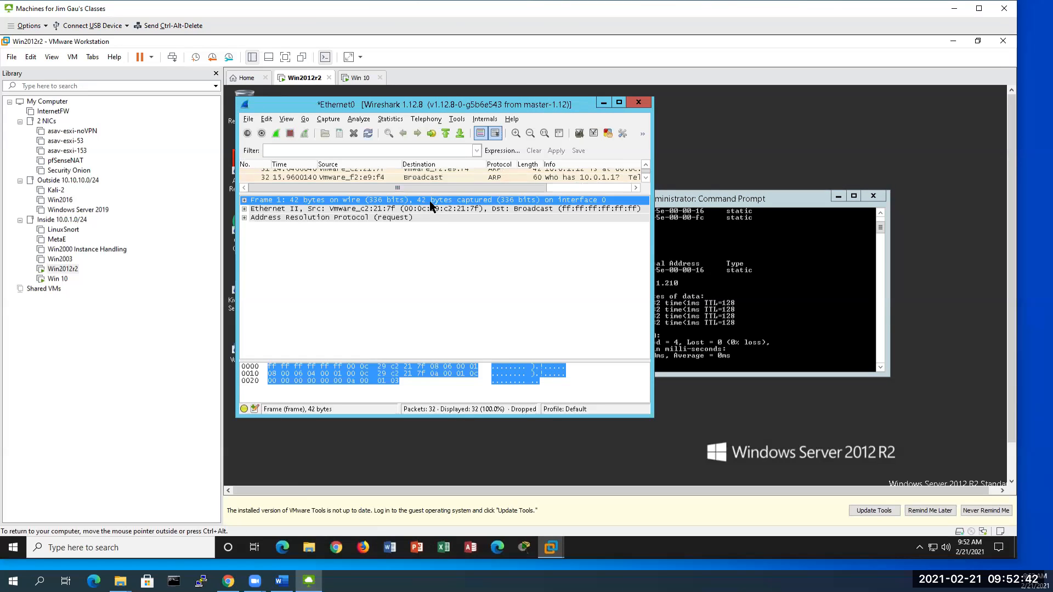
left_click_drag(432, 266, 432, 268)
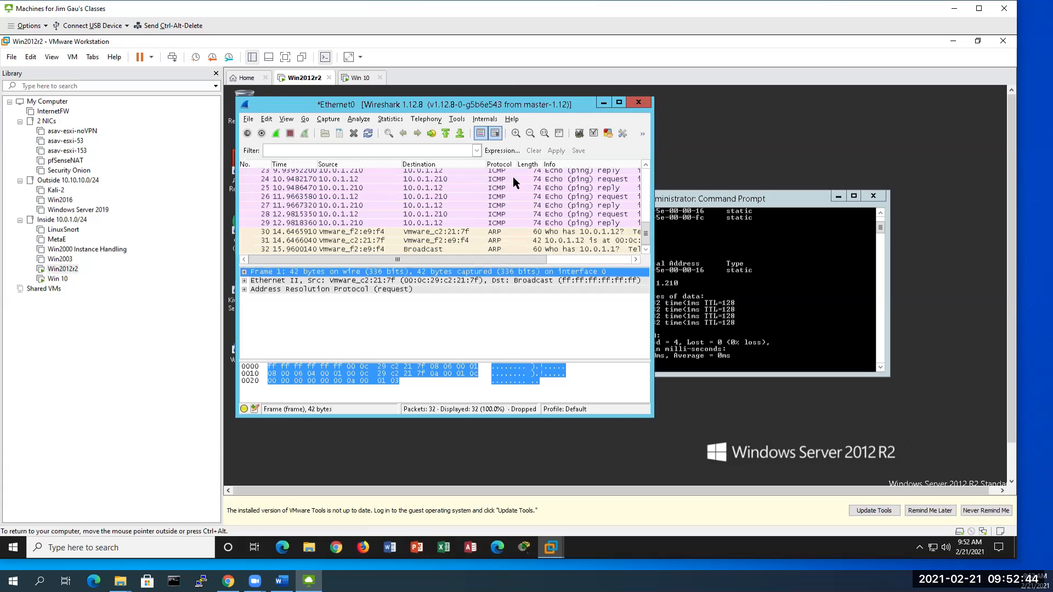
scroll(519, 209, "up", 1)
scroll(518, 208, "up", 2)
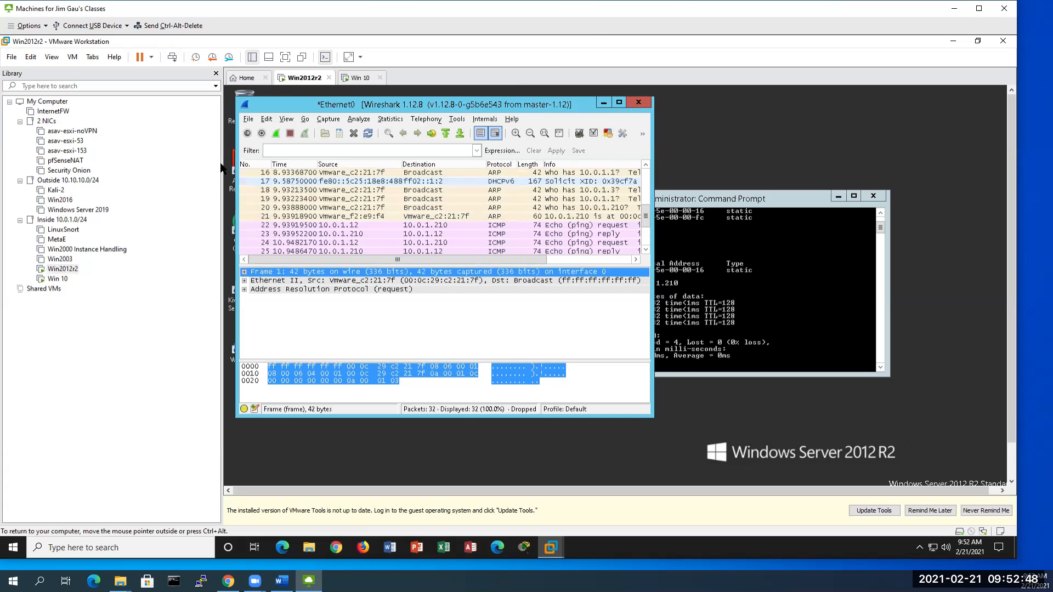
left_click(304, 150)
left_click(619, 102)
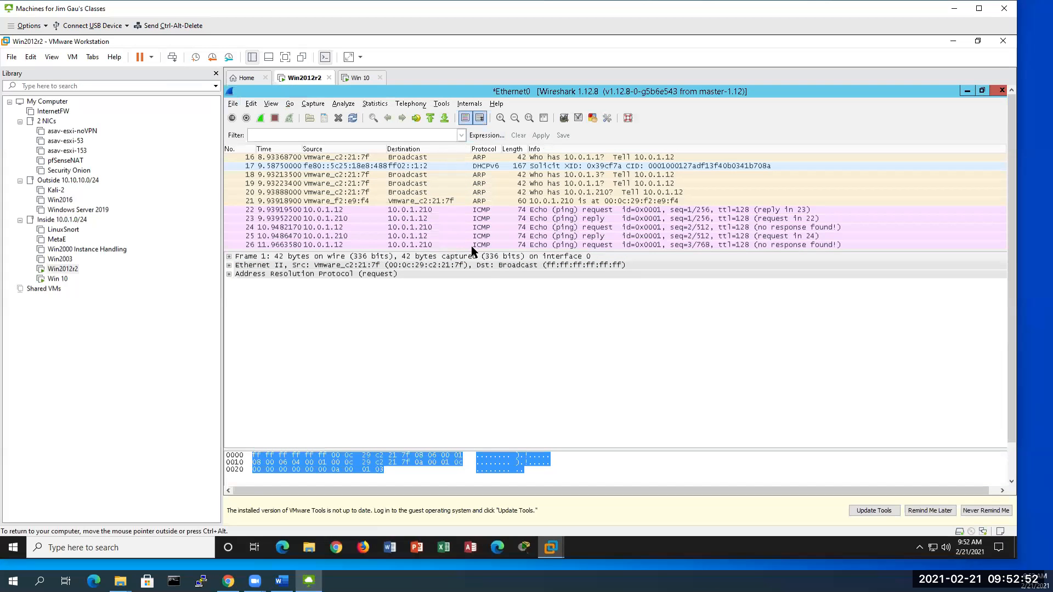
left_click_drag(475, 252, 485, 360)
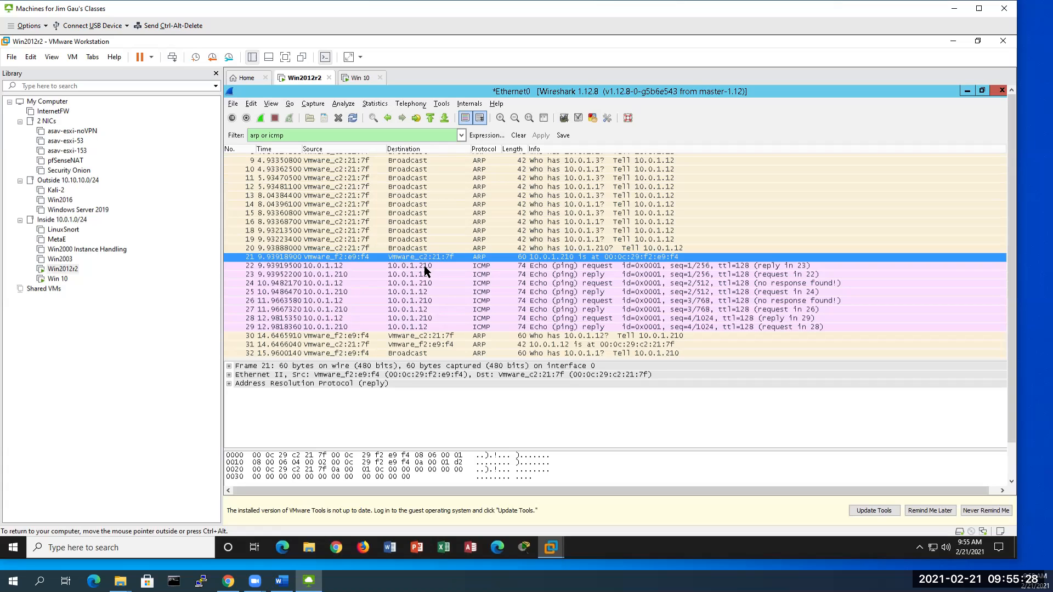
left_click(463, 248)
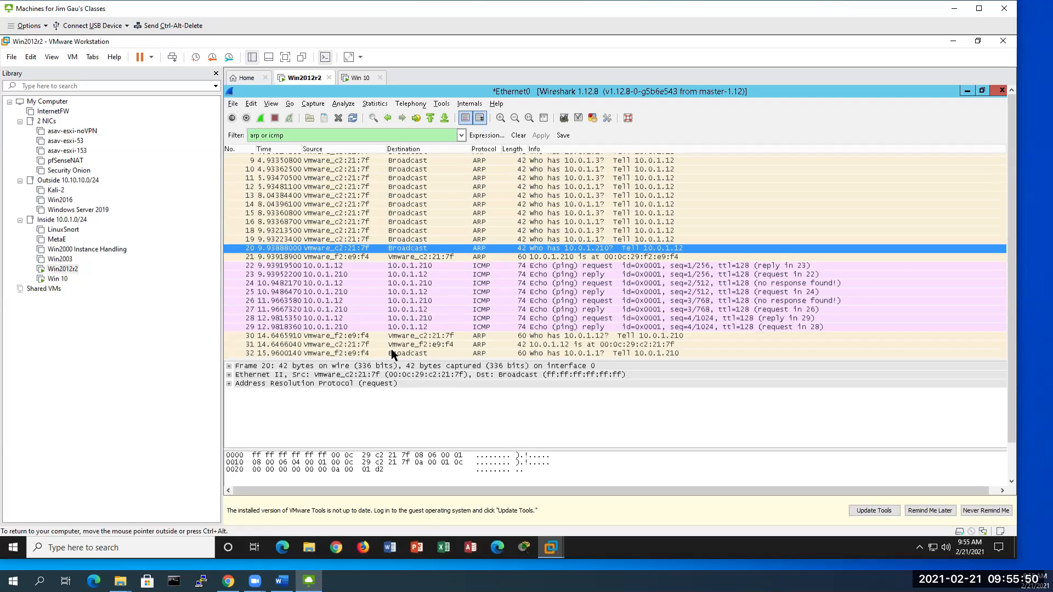
left_click(502, 255)
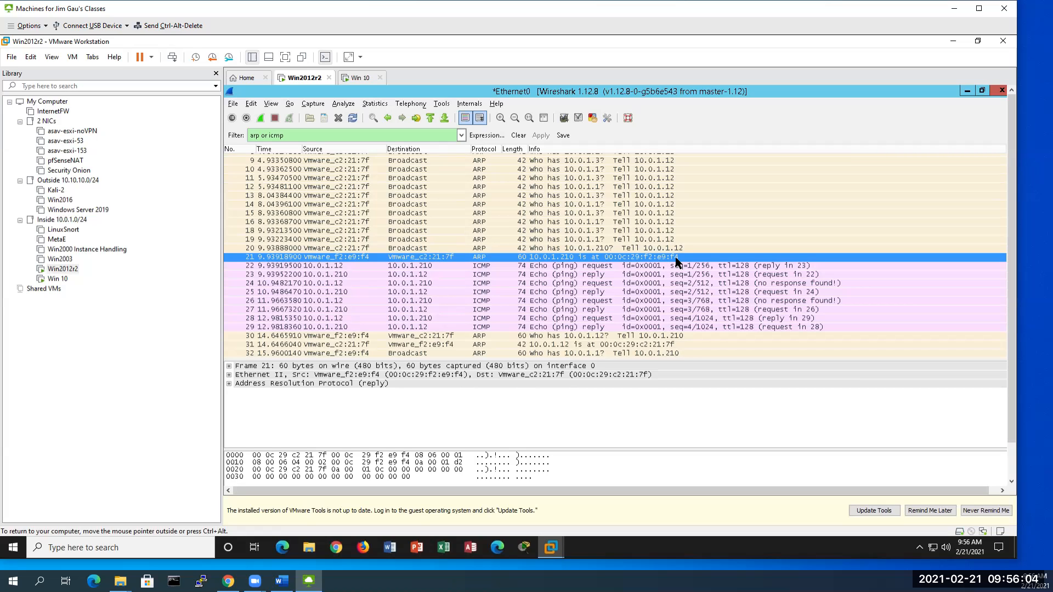
key("ctrl+alt")
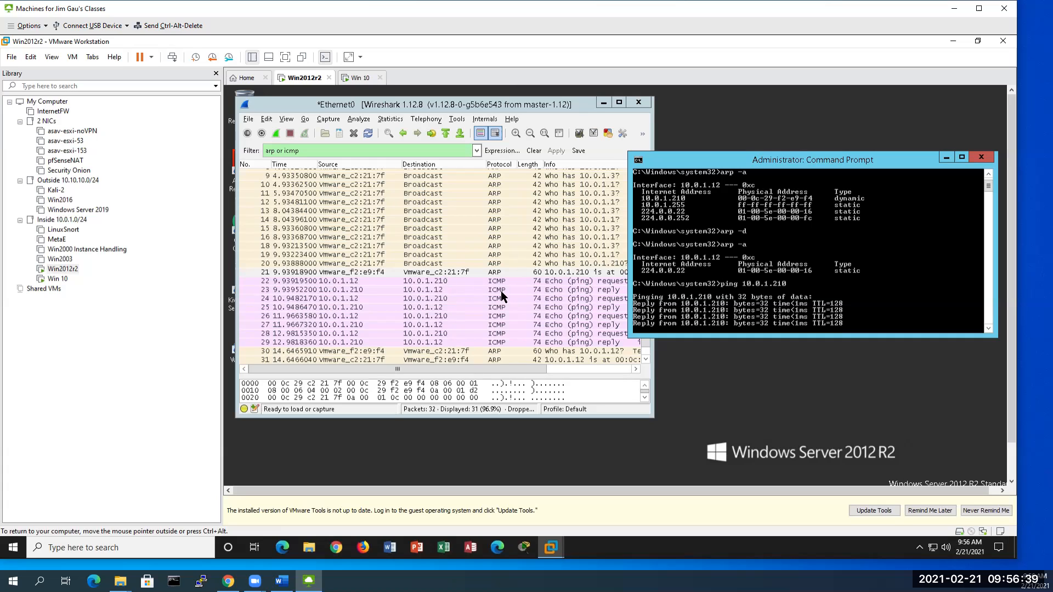
Step: Expand frame 21's Ethernet II header, highlighting destination 00:0c:29:c2:21:7f and source 00:0c:29:f2:e9:f4
left_click(619, 103)
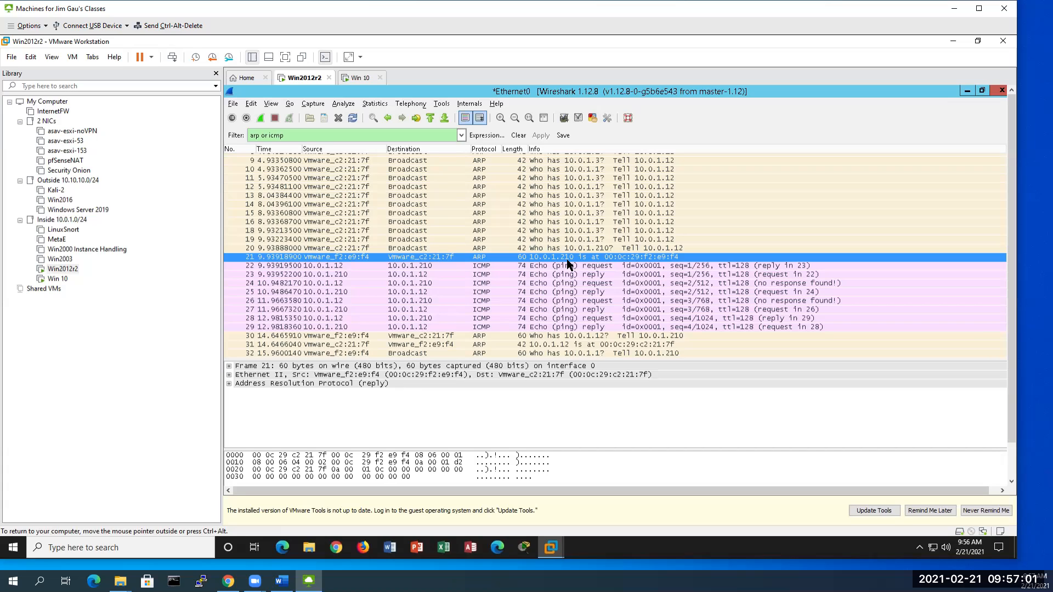
left_click(228, 375)
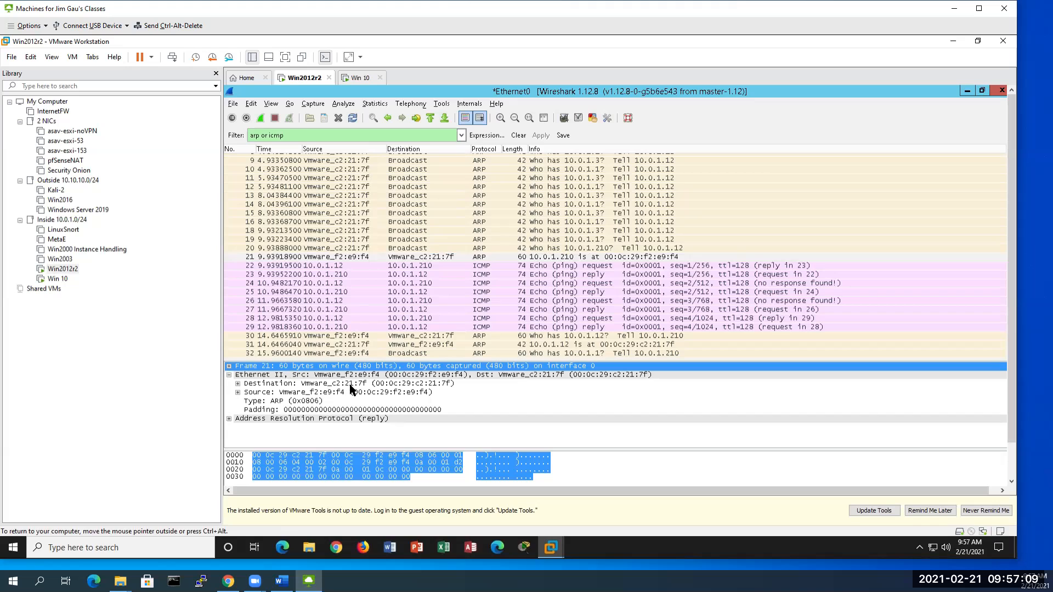
left_click(298, 384)
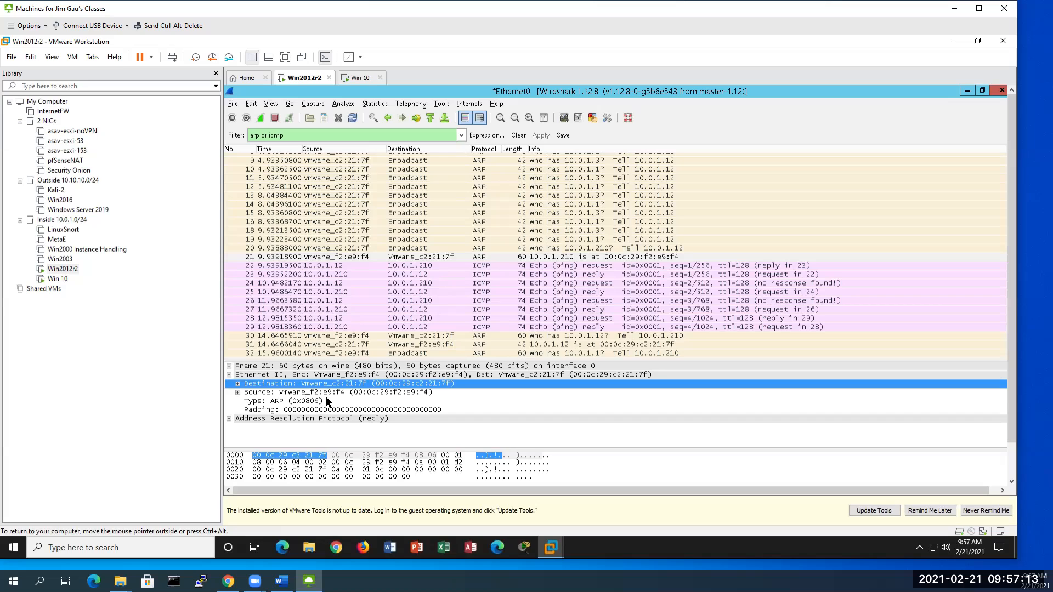
left_click(316, 393)
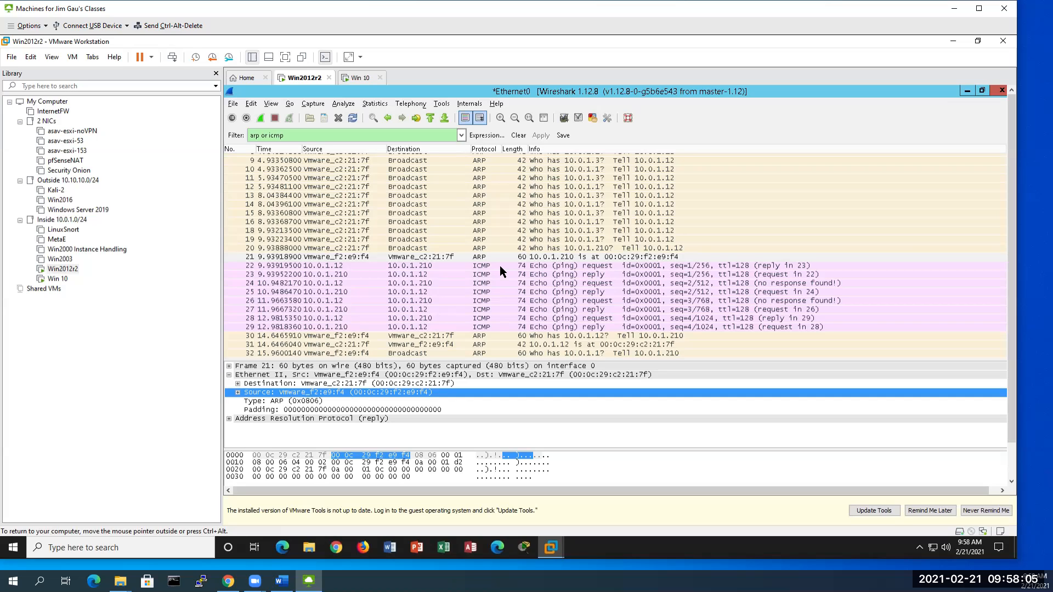
Step: Inspect the Ethernet source and destination MACs of echo request frame 22, then view reply frame 23
left_click(409, 264)
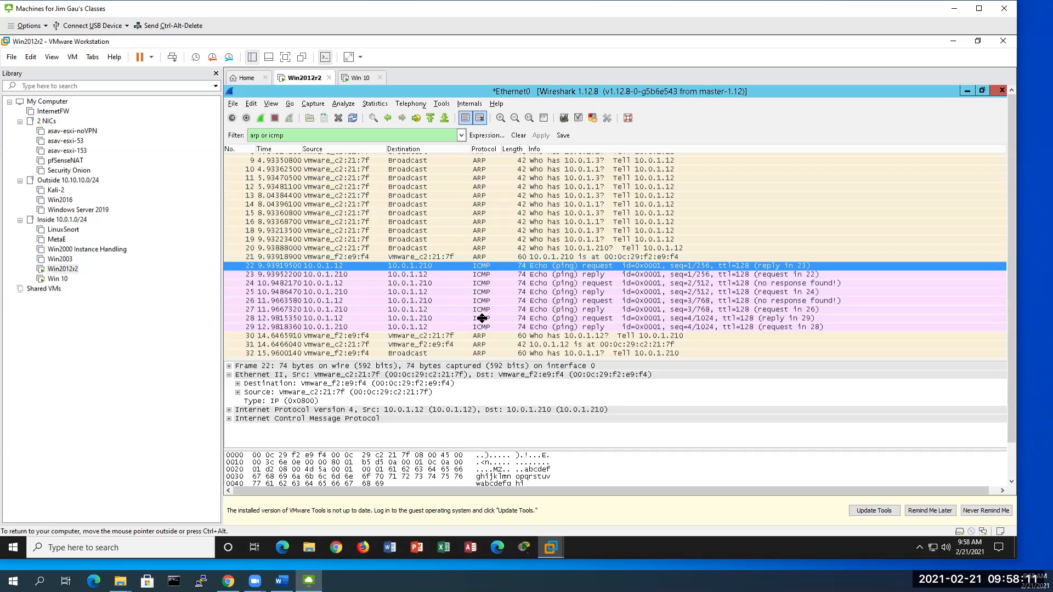
left_click_drag(482, 318, 481, 298)
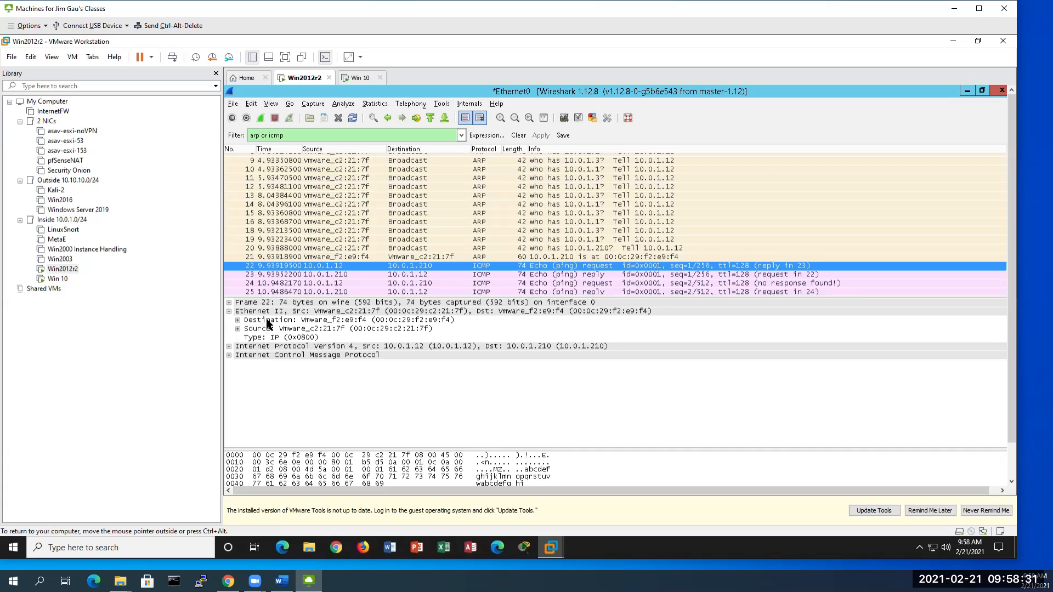
left_click(338, 330)
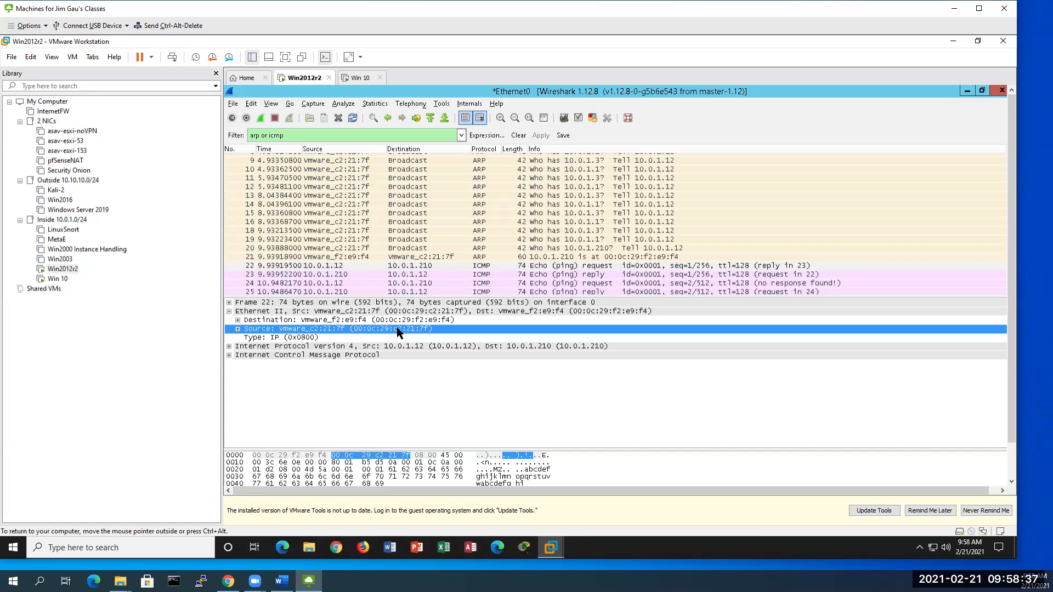
left_click(425, 322)
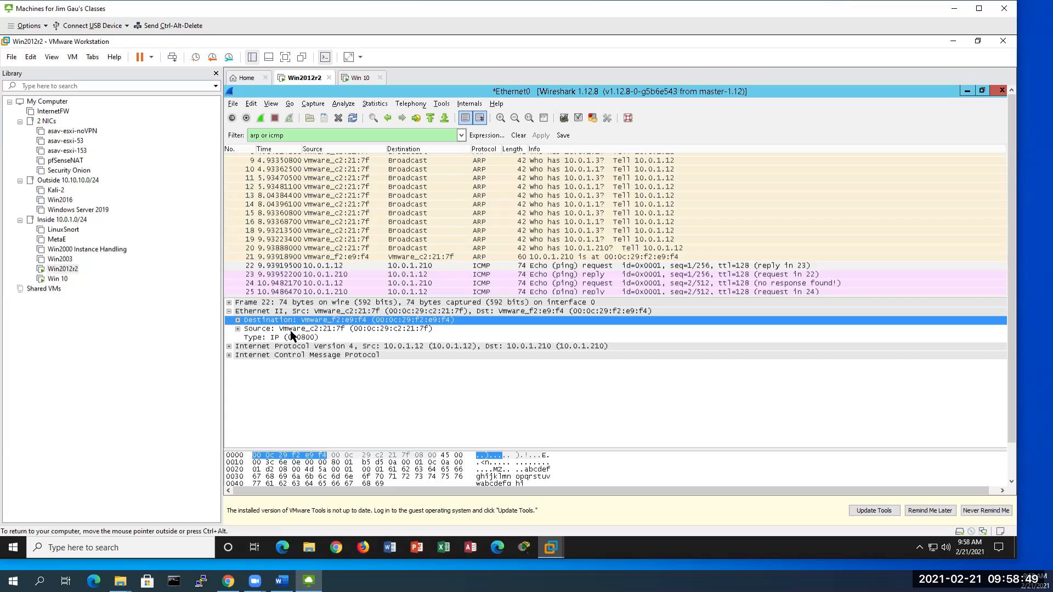
left_click(557, 273)
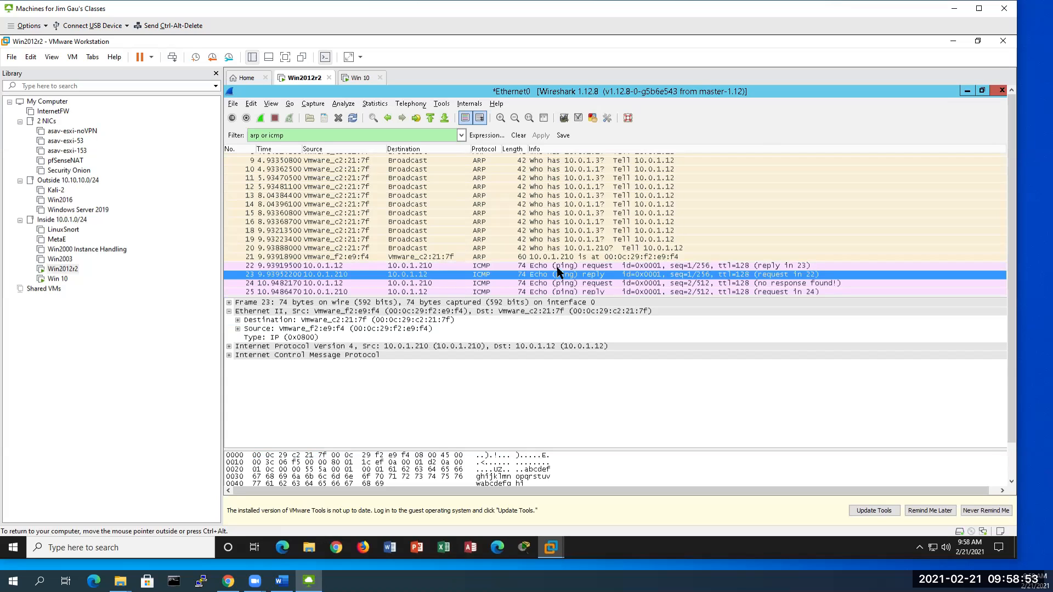
left_click(561, 265)
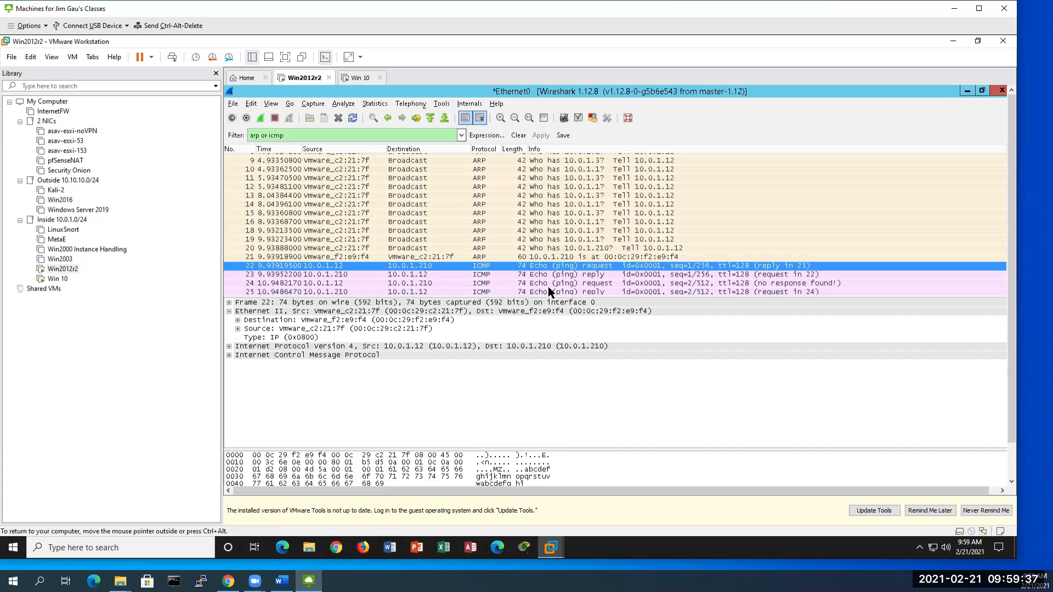
key("ctrl+alt")
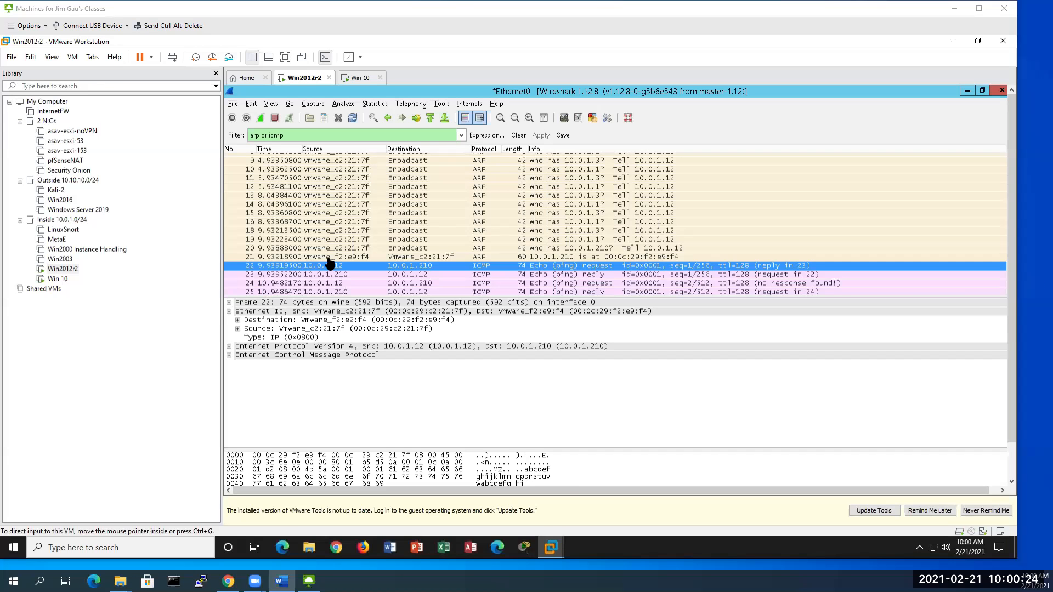
Step: Quit Wireshark without saving, take ownership of Win2016 to open its tab, and select pfSenseNAT
left_click(1002, 90)
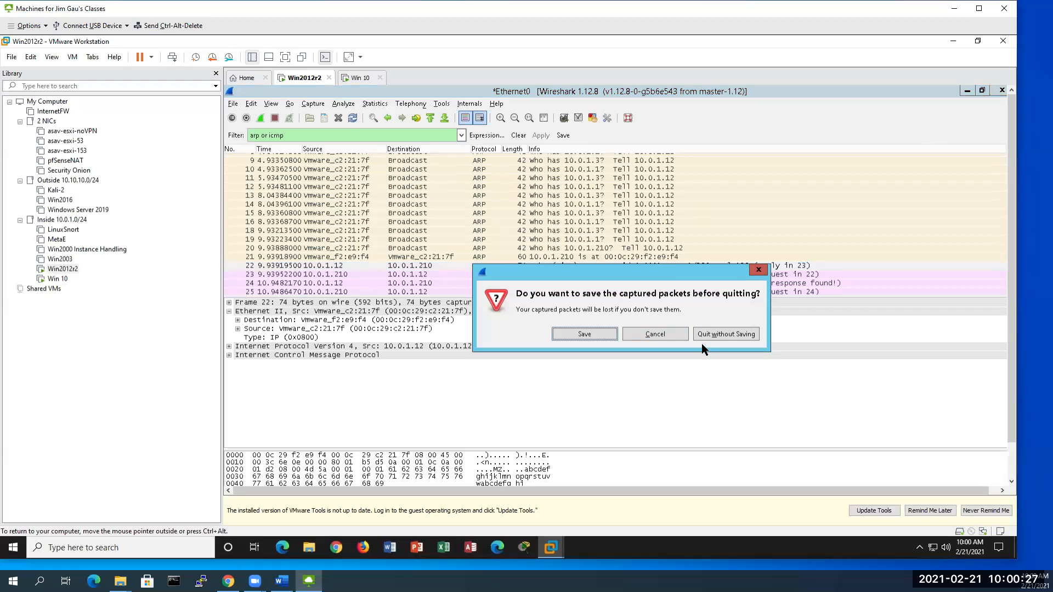
left_click(720, 333)
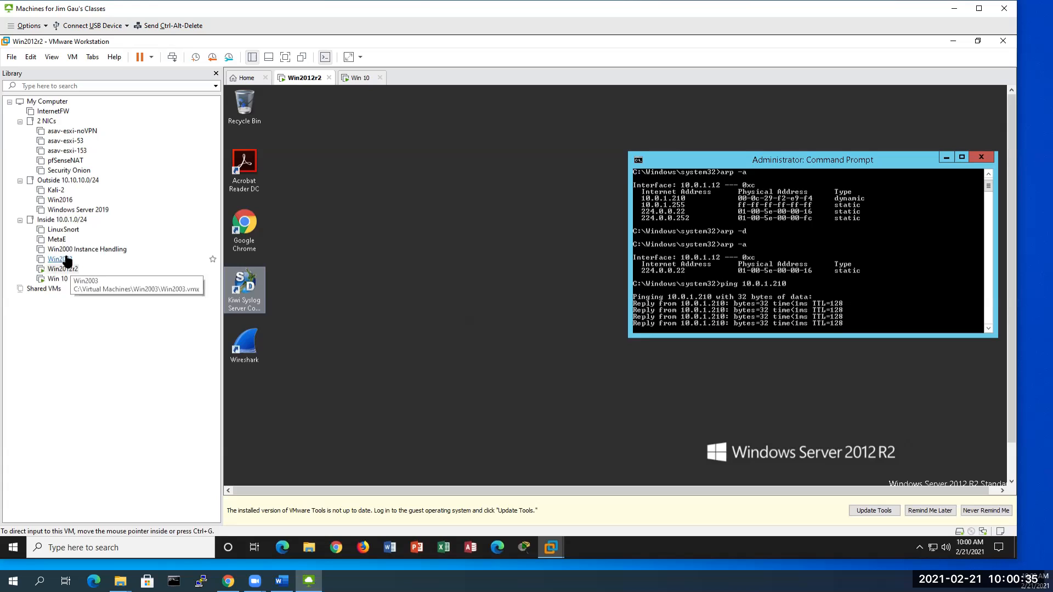
left_click(64, 201)
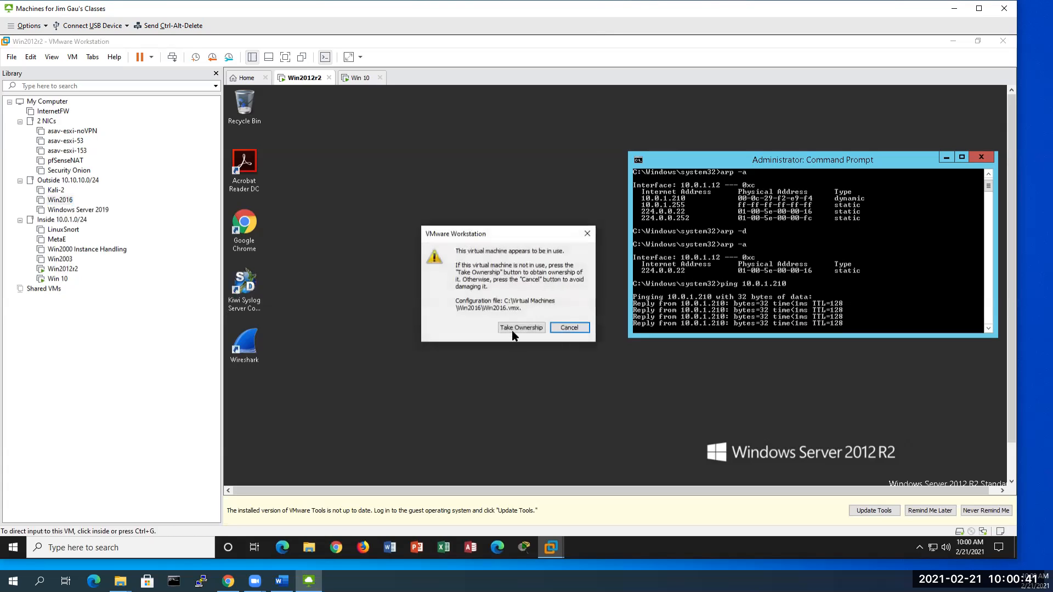
left_click(514, 331)
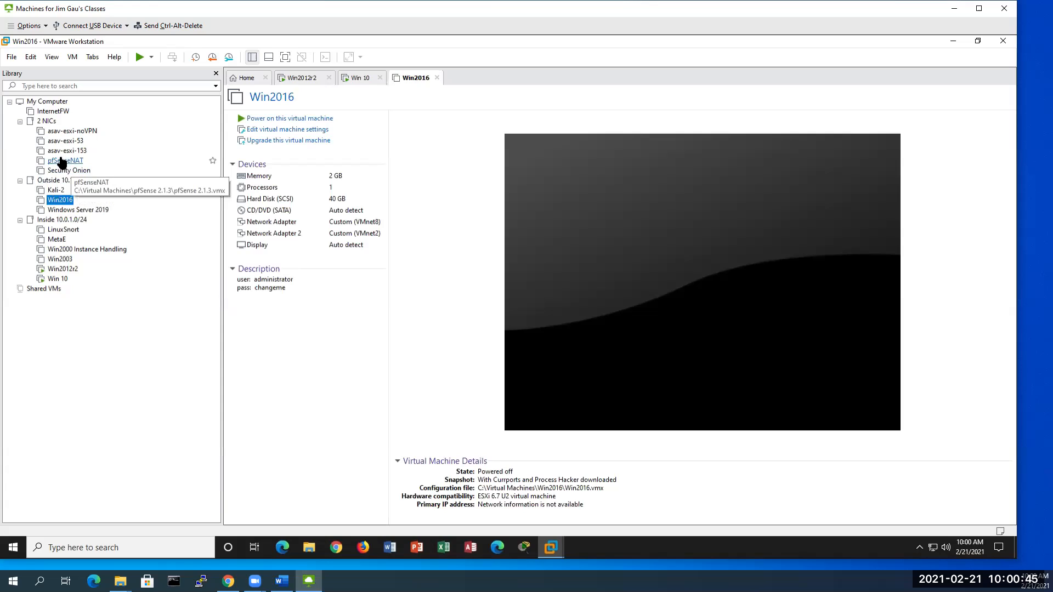
left_click(62, 160)
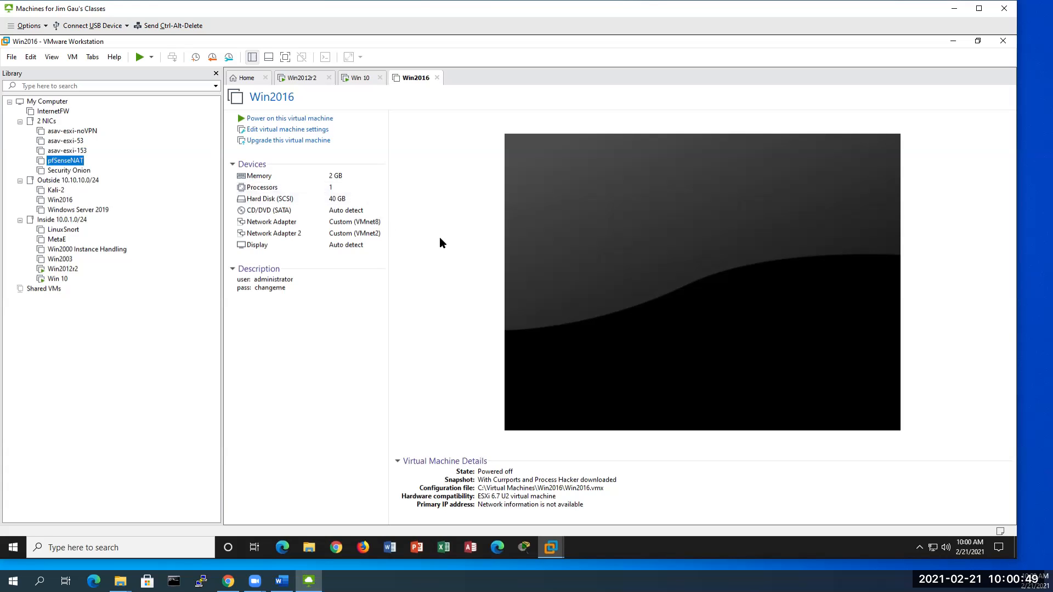
Step: Take ownership of the in-use pfSenseNAT and InternetFW machines so both open
left_click(522, 328)
left_click(61, 112)
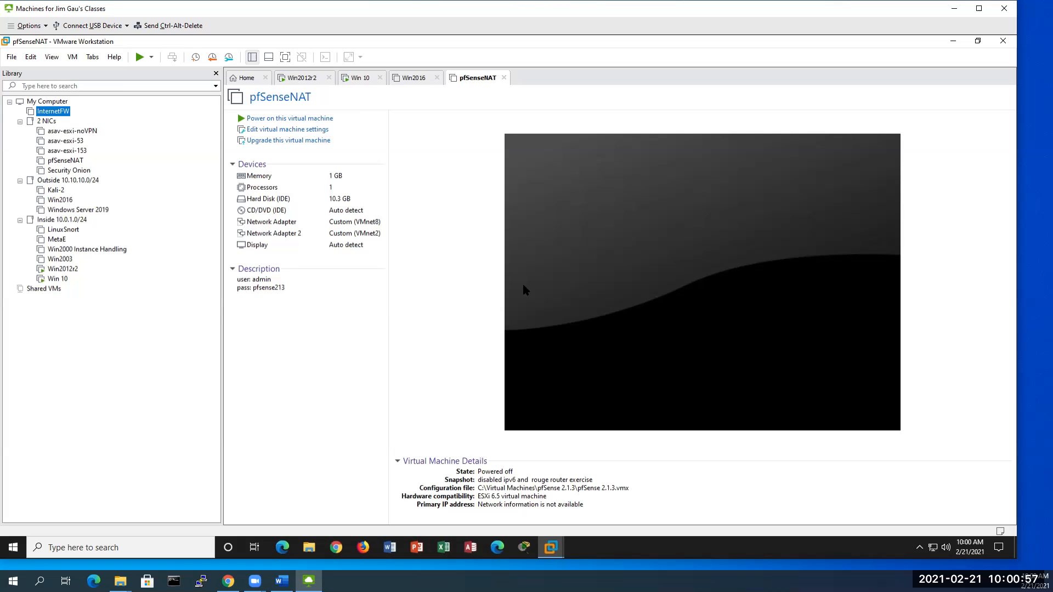
left_click(518, 327)
Step: Power on the InternetFW guest, answering 'I Moved It'
right_click(62, 112)
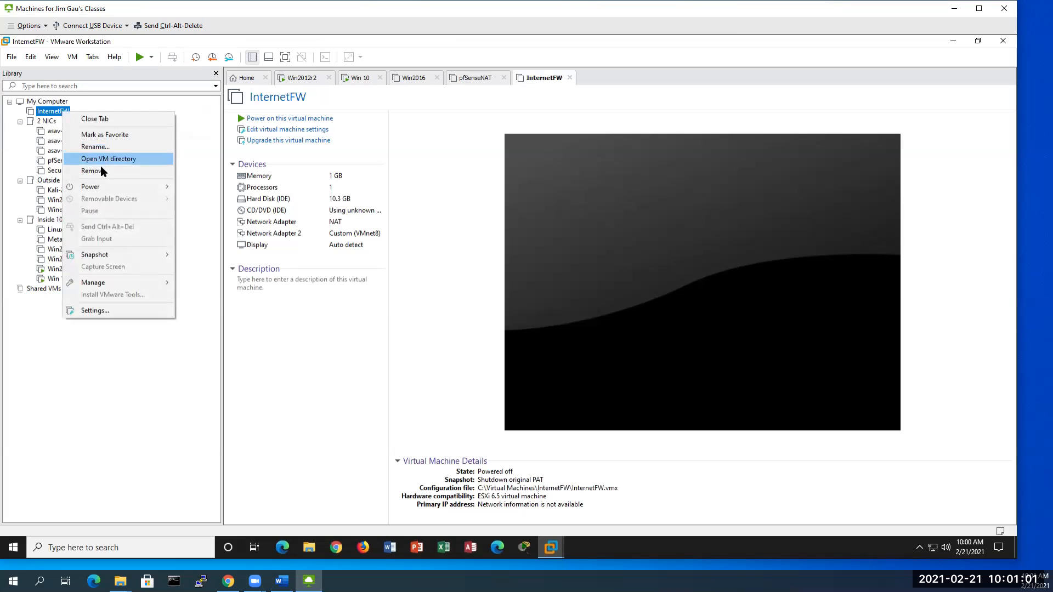
mouse_move(159, 187)
left_click(215, 187)
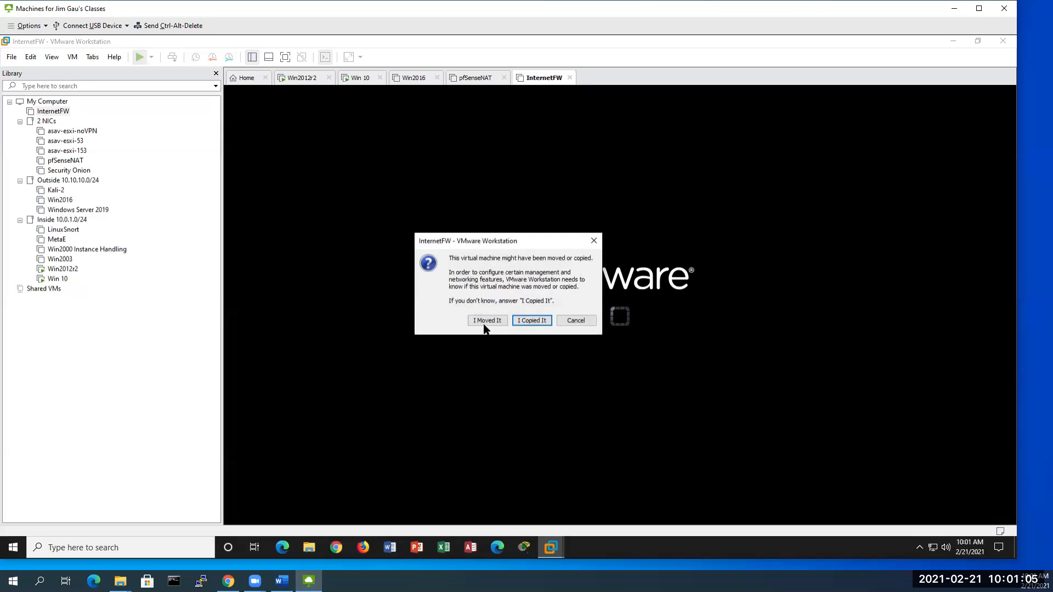
left_click(486, 321)
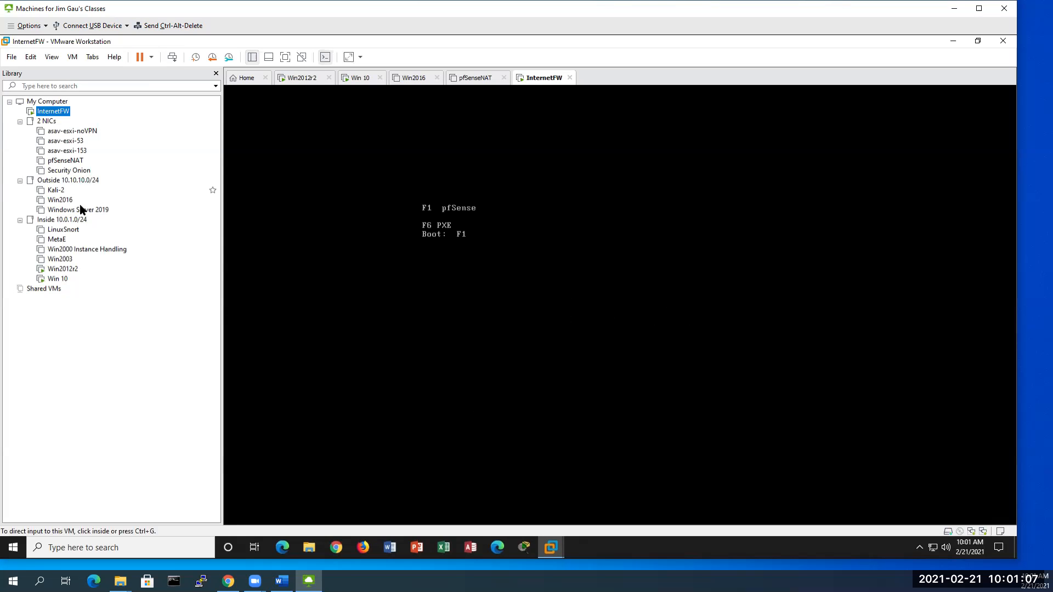
Step: Power on the Win2016 guest, answering 'I Moved It'
left_click(61, 202)
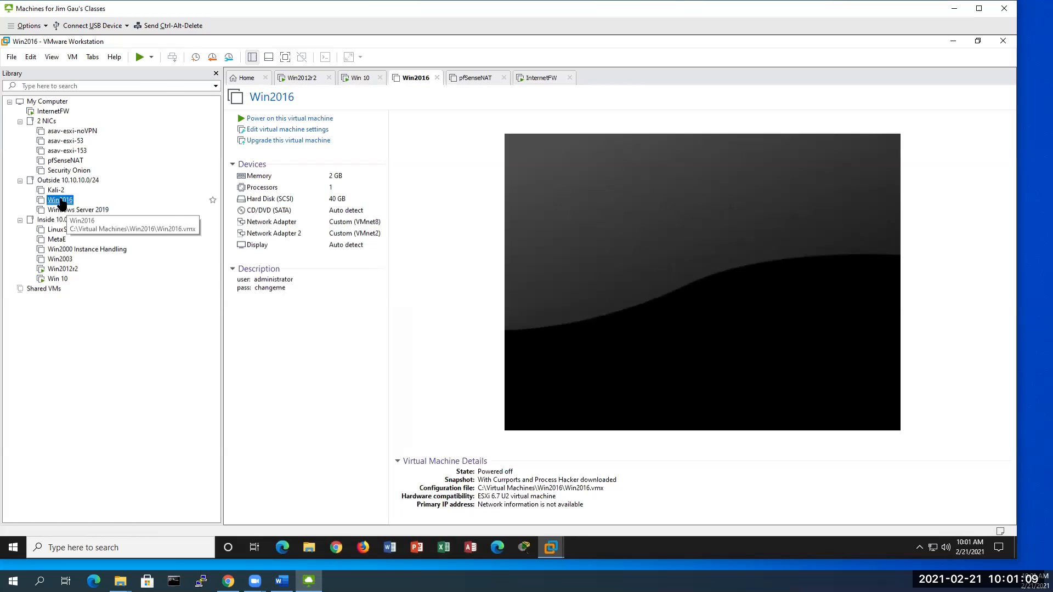
right_click(61, 201)
mouse_move(111, 276)
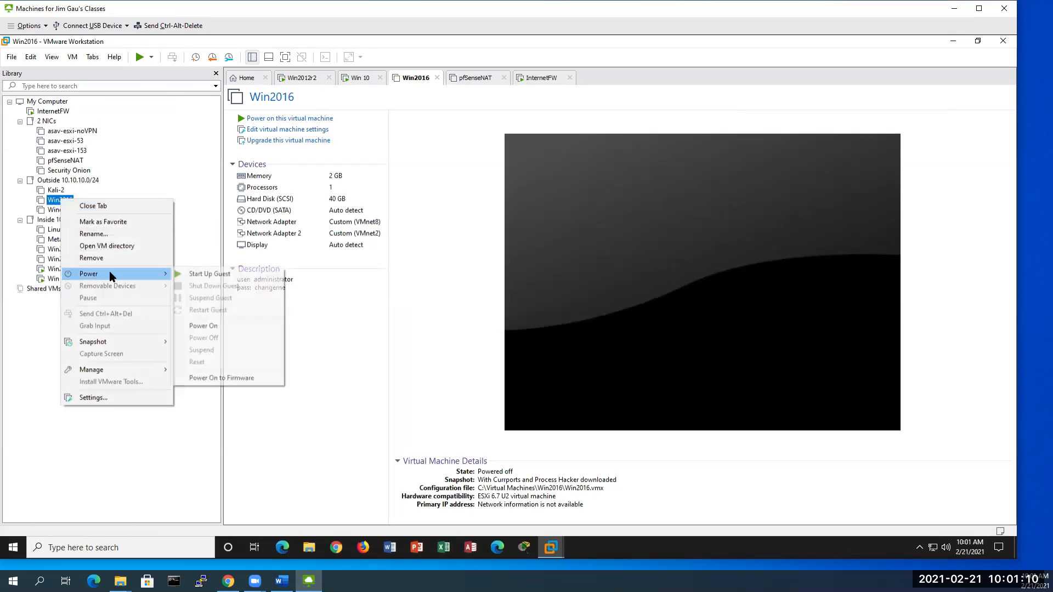
left_click(211, 275)
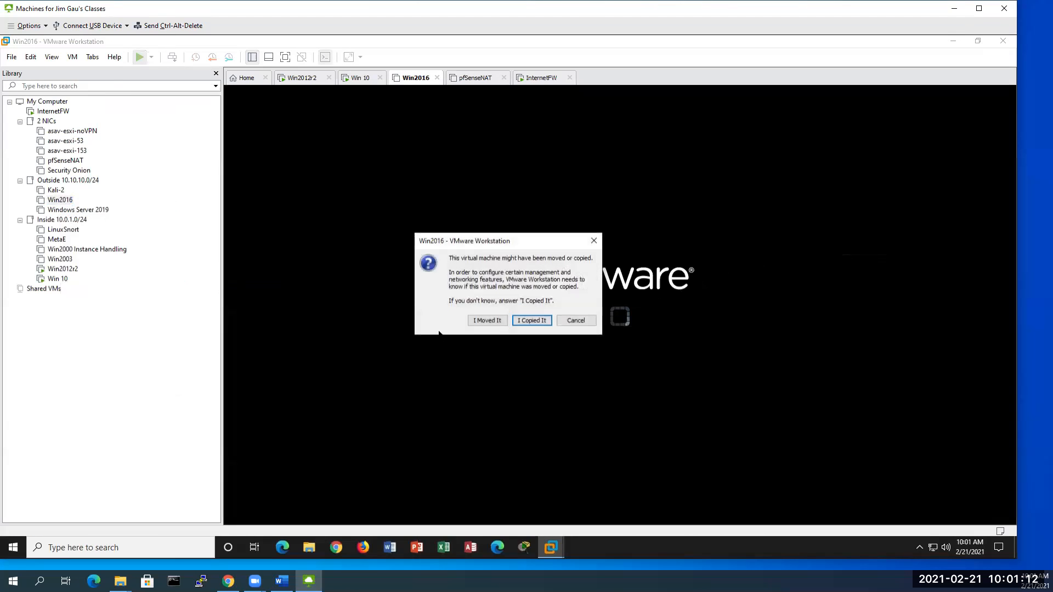
left_click(486, 322)
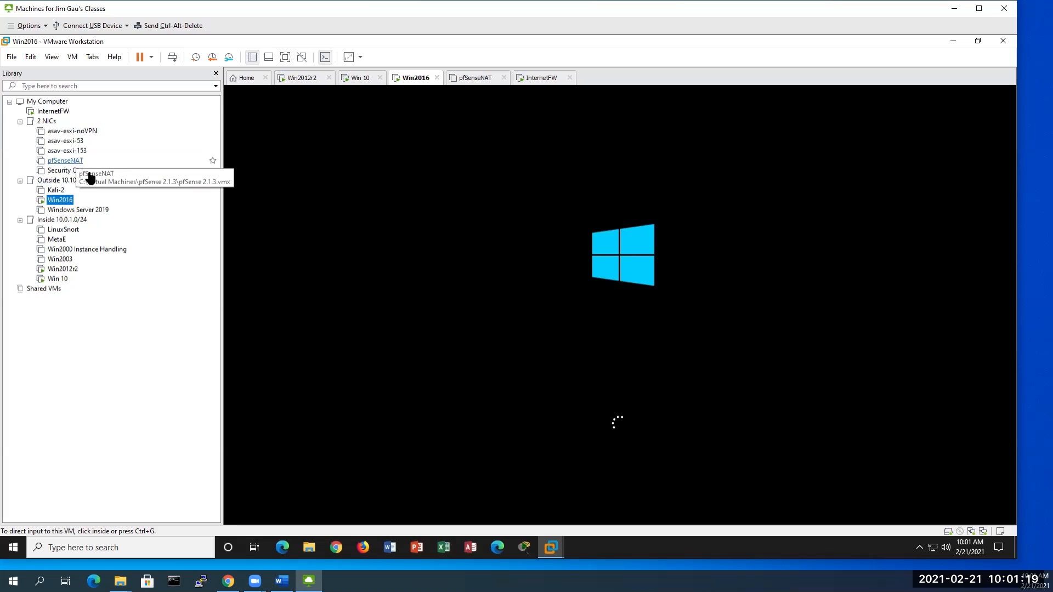
Step: Power on the pfSenseNAT guest, answering 'I Moved It', so it reaches its boot menu
left_click(66, 162)
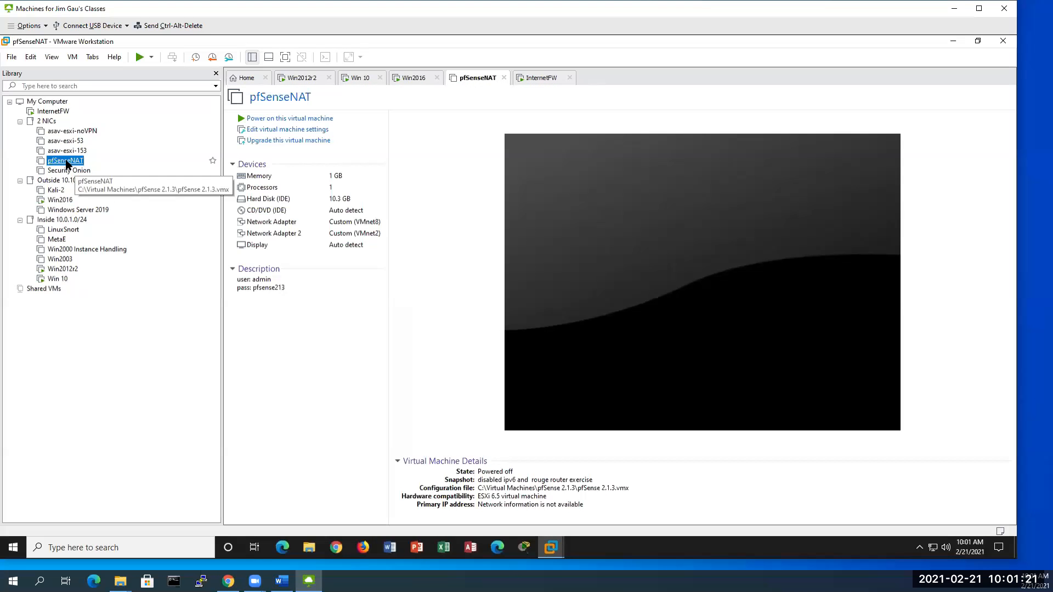
right_click(66, 163)
mouse_move(124, 236)
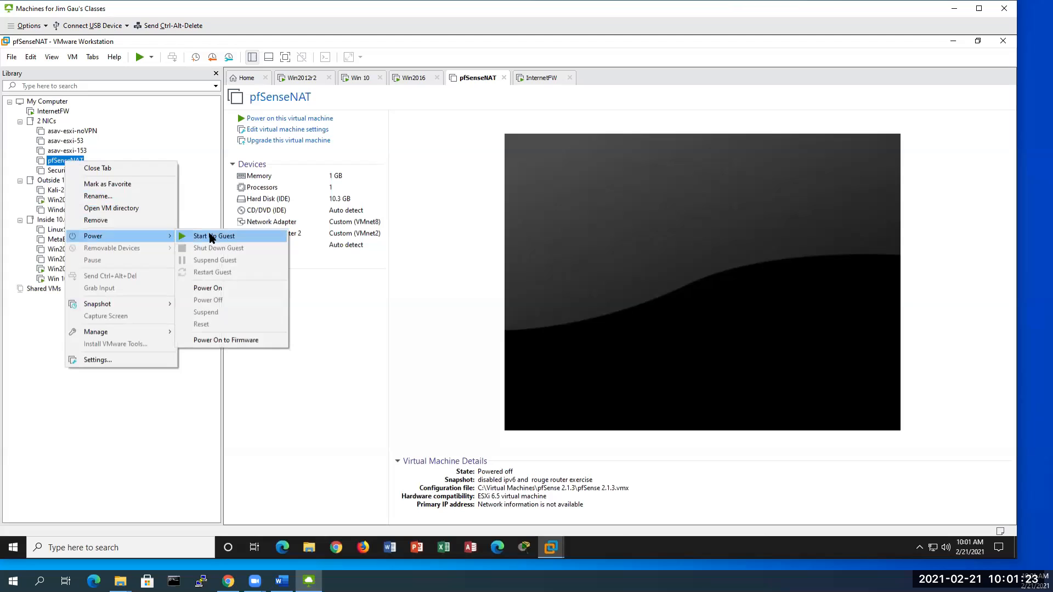
left_click(211, 237)
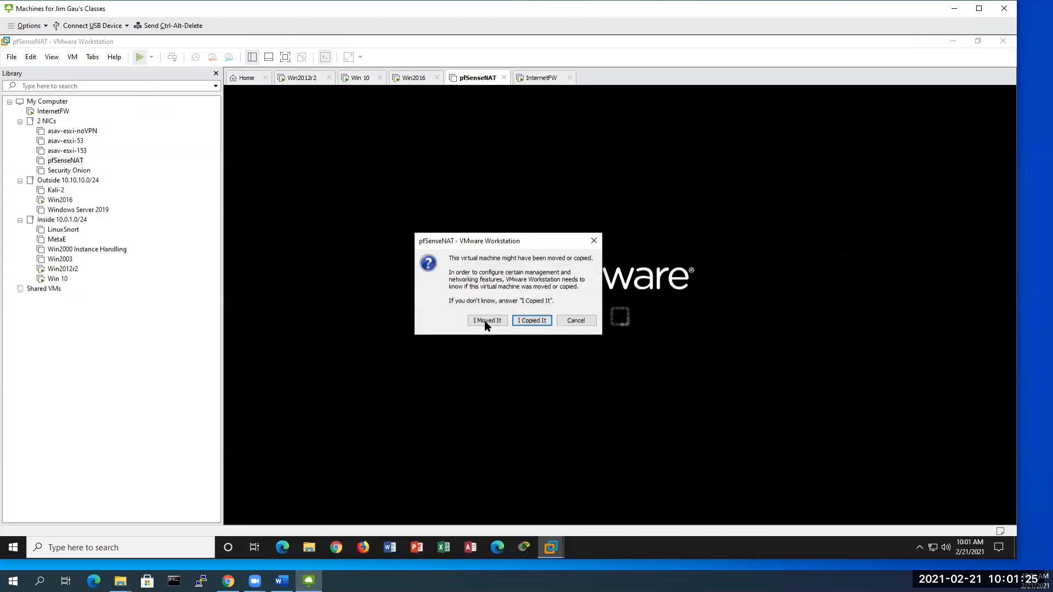
left_click(485, 322)
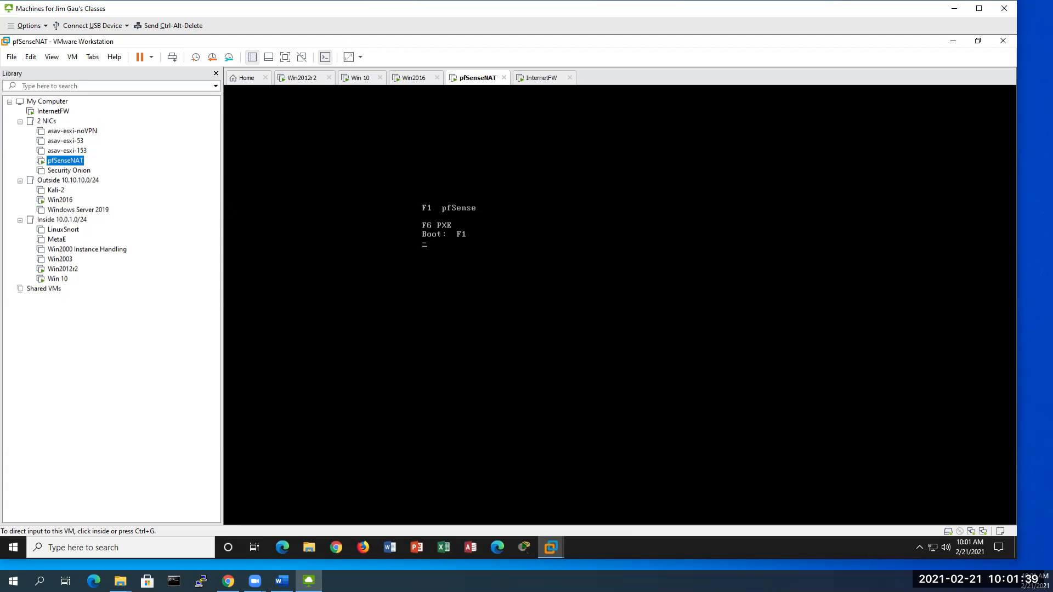
Step: In the Win 10 guest's command prompt, run arp -a and ipconfig /all (IPv4 10.0.1.210, DNS 8.8.8.8)
left_click(54, 280)
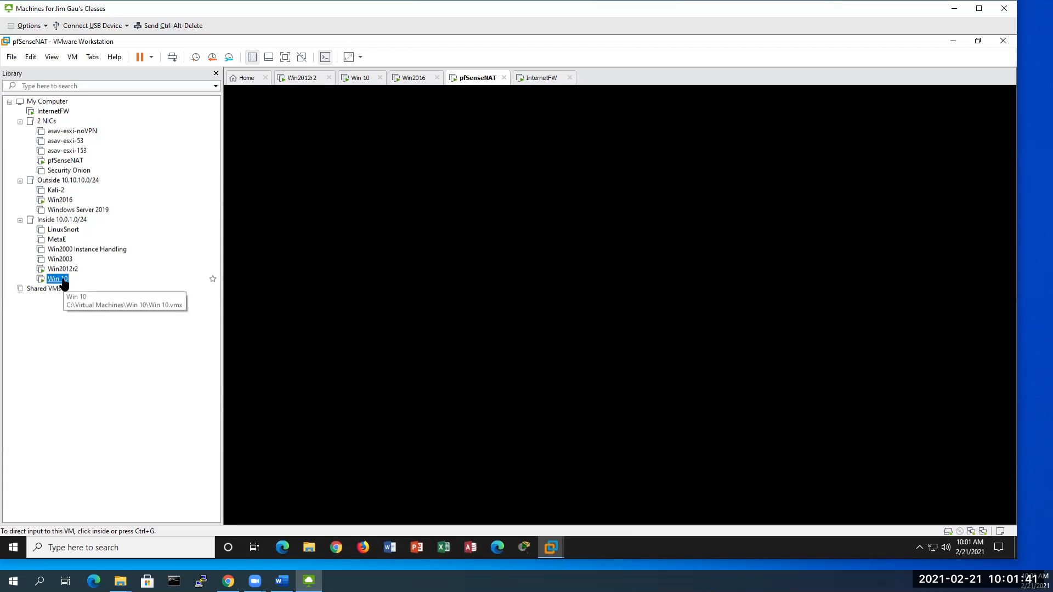
left_click(526, 329)
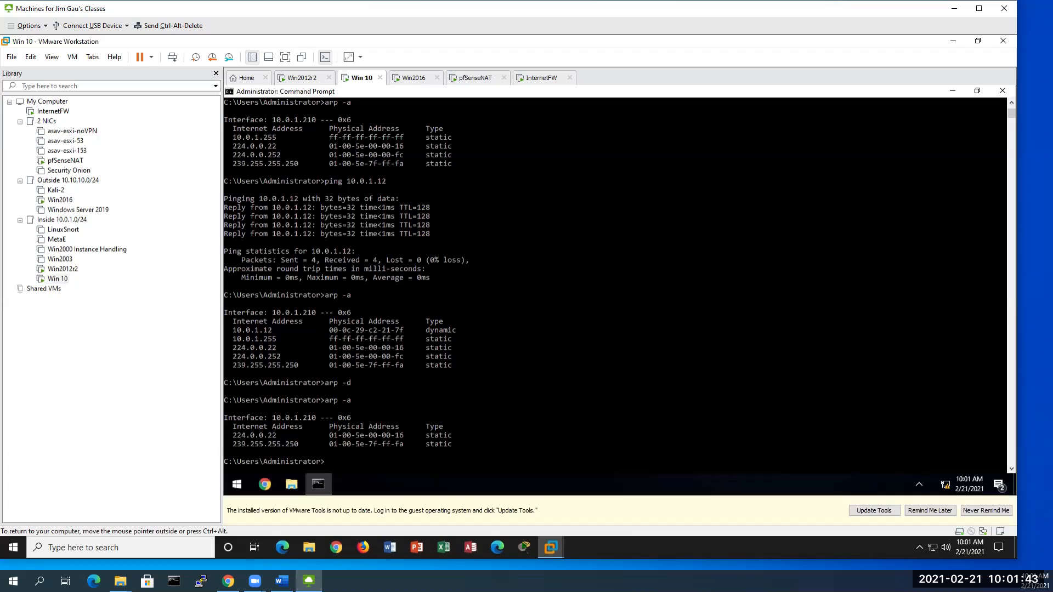
type("arp")
type("n ")
type(" -a")
key("Return")
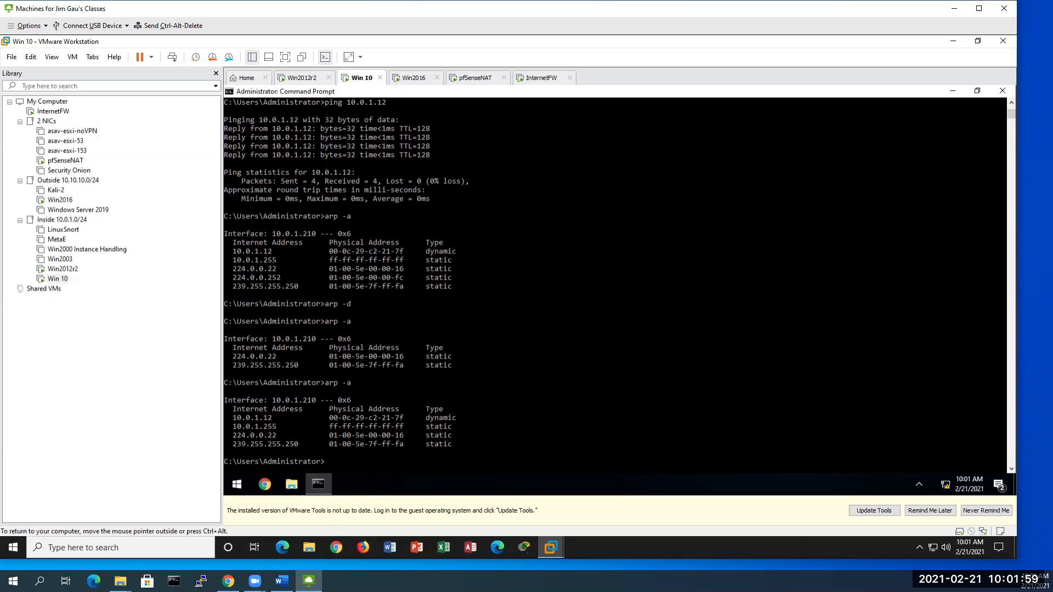
type("ipconfig /all")
key("Return")
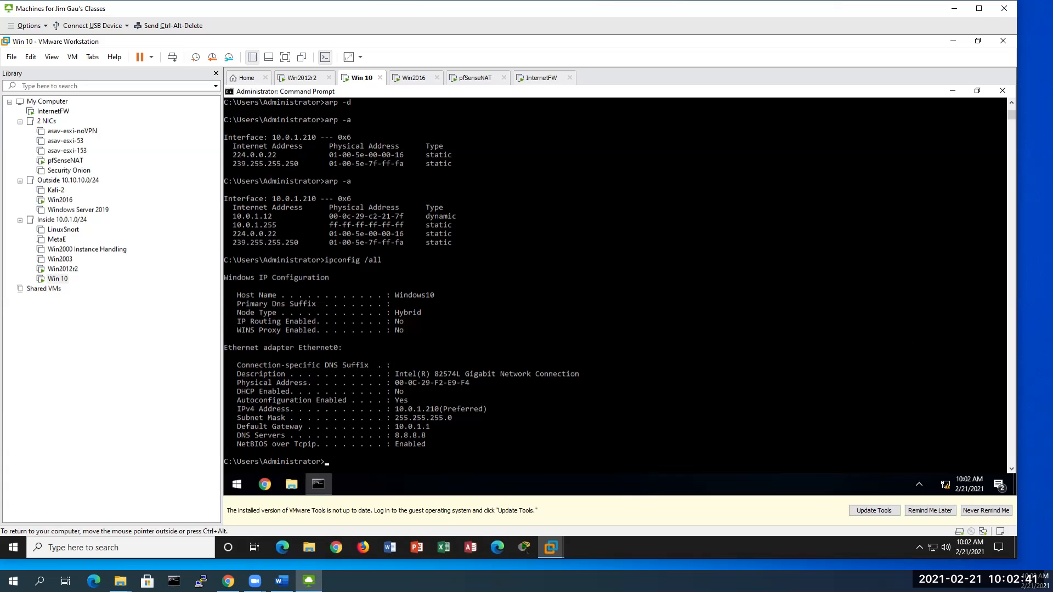
Step: Run arp -d in the Win 10 command prompt to clear the cache, then minimize it
left_click(661, 382)
type("arp -d")
key("Return")
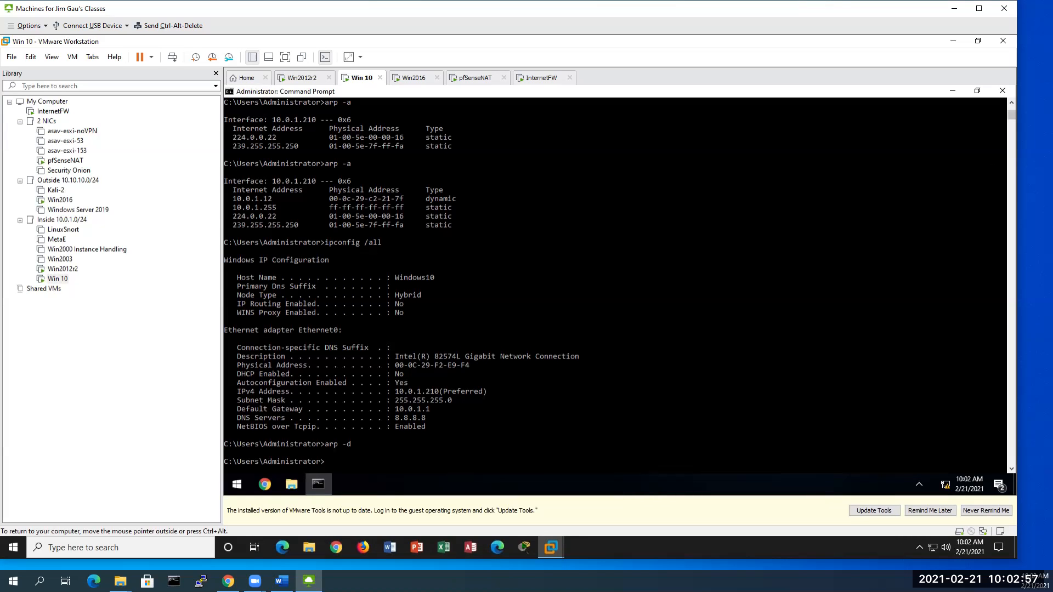
left_click(953, 91)
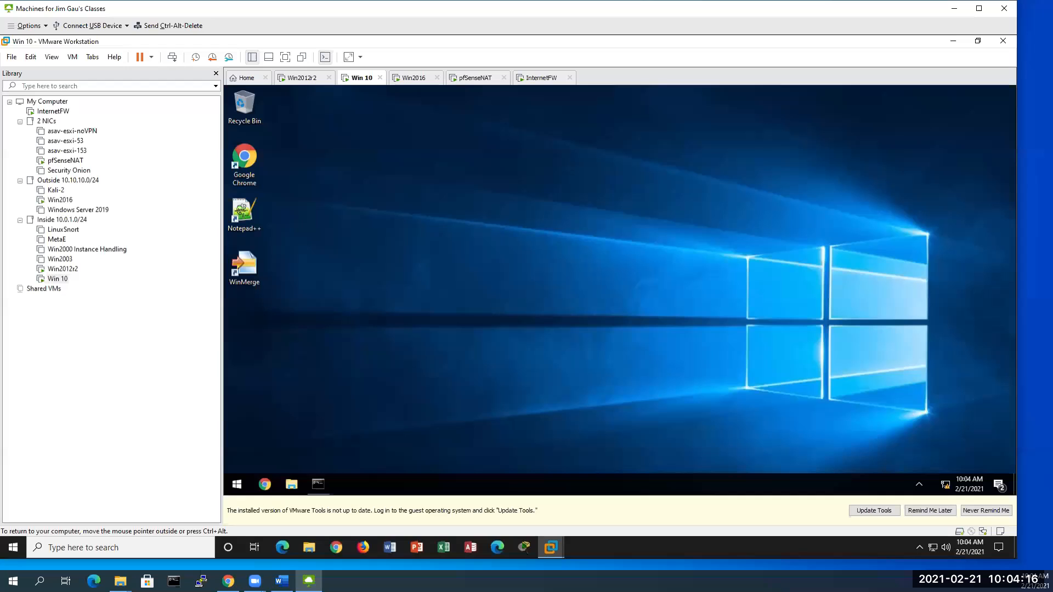
Step: Launch Wireshark from the guest Start menu, choose 'Remind me later' on the update, and pick an interface
left_click(239, 490)
scroll(308, 401, "down", 3)
scroll(309, 401, "down", 10)
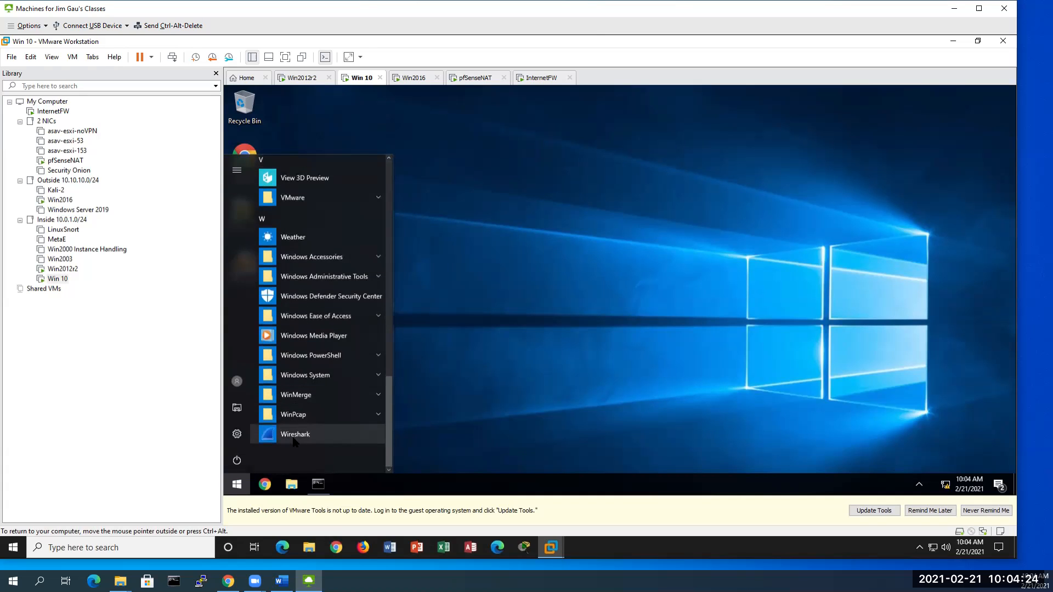
left_click(307, 436)
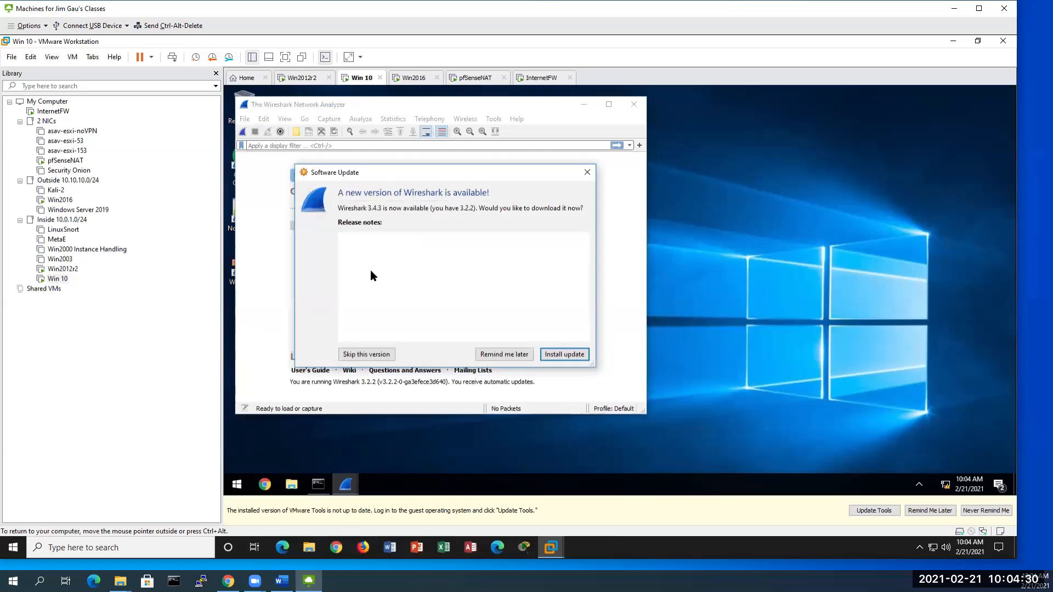
left_click(509, 355)
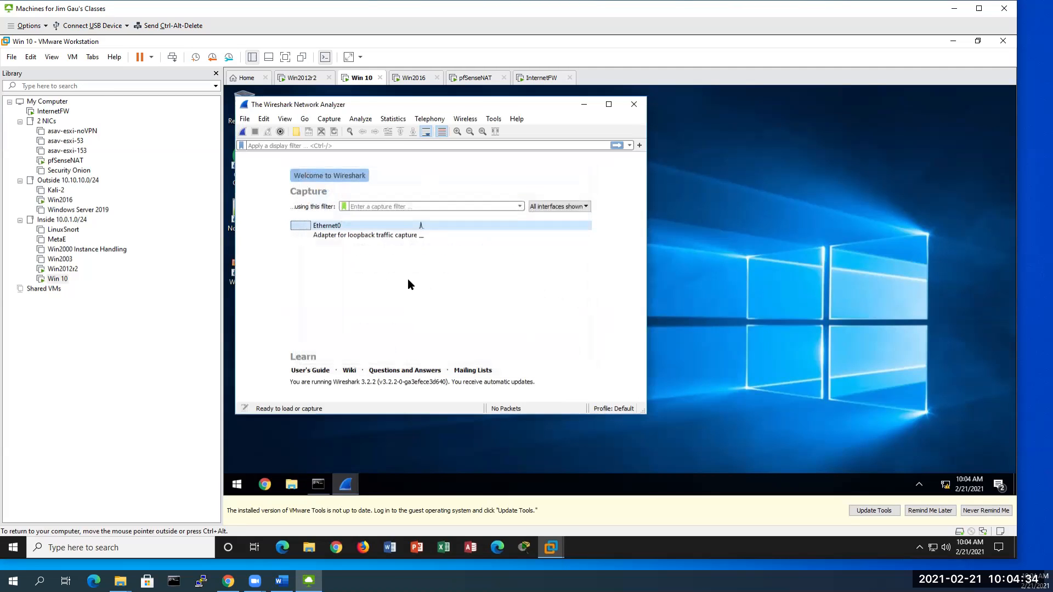
left_click(329, 236)
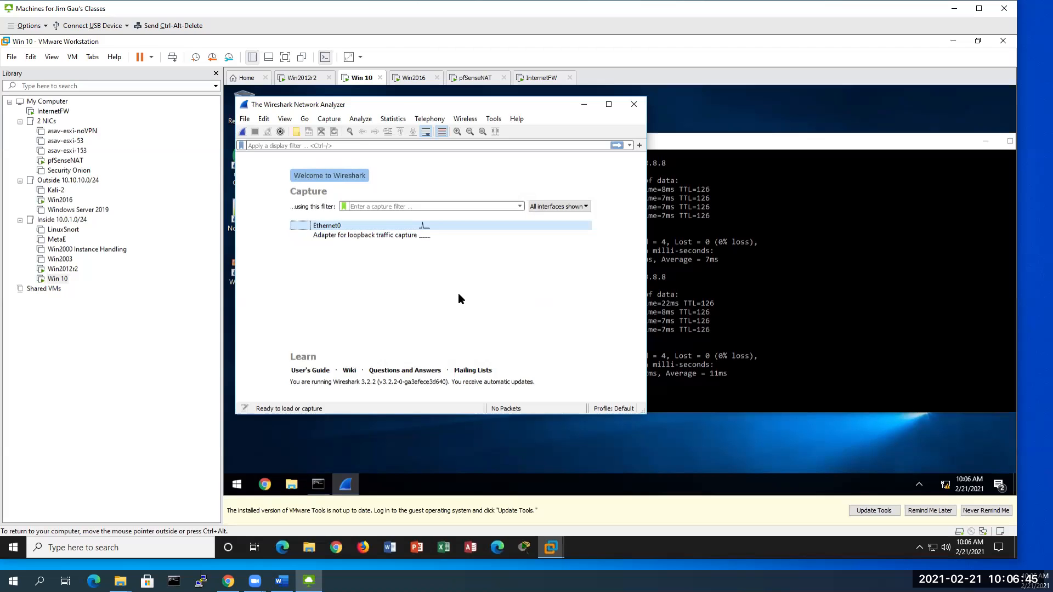
Step: Capture on Ethernet0 while pinging 8.8.8.8, stop the capture, and return to the command prompt
double_click(344, 226)
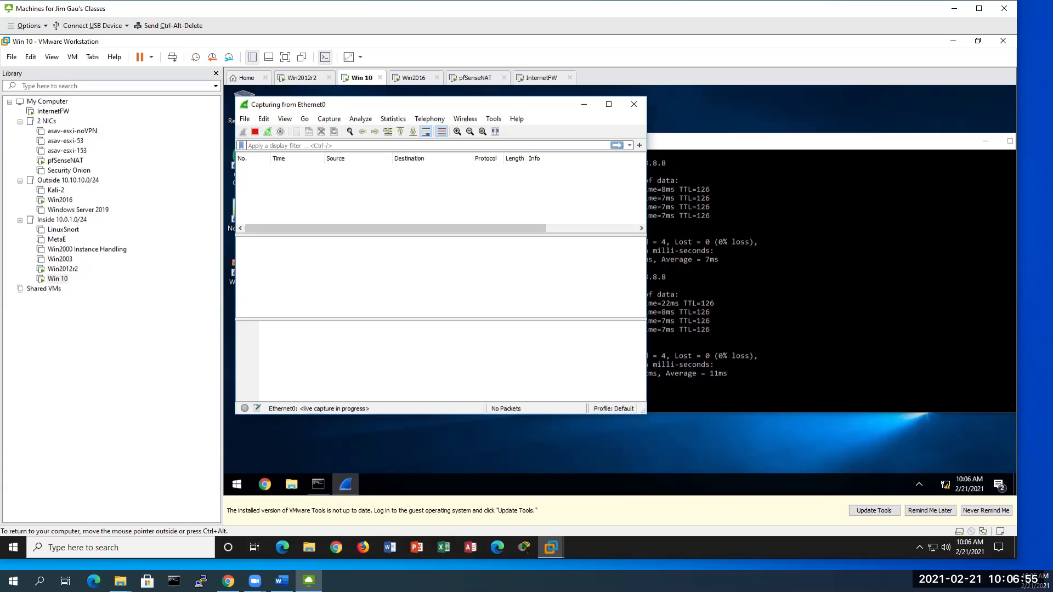
left_click(812, 274)
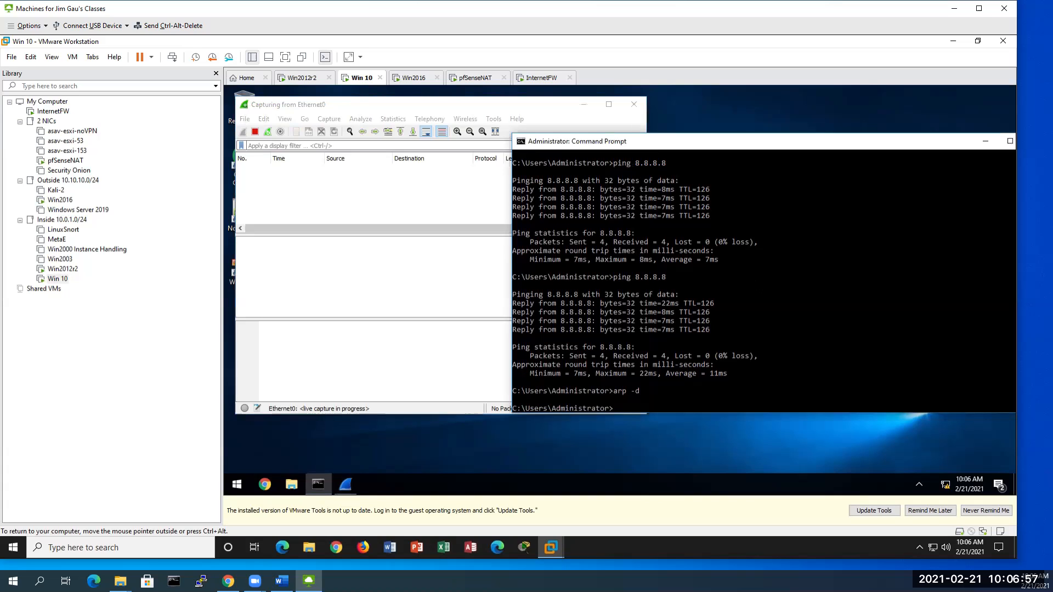
type("g 8.8.8.8")
key("Return")
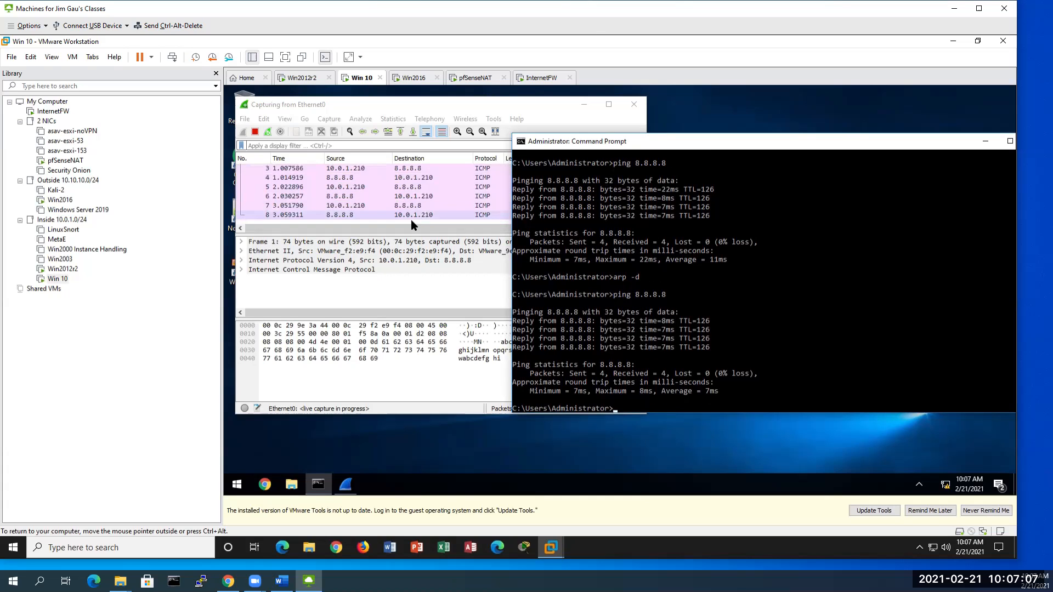
left_click(256, 132)
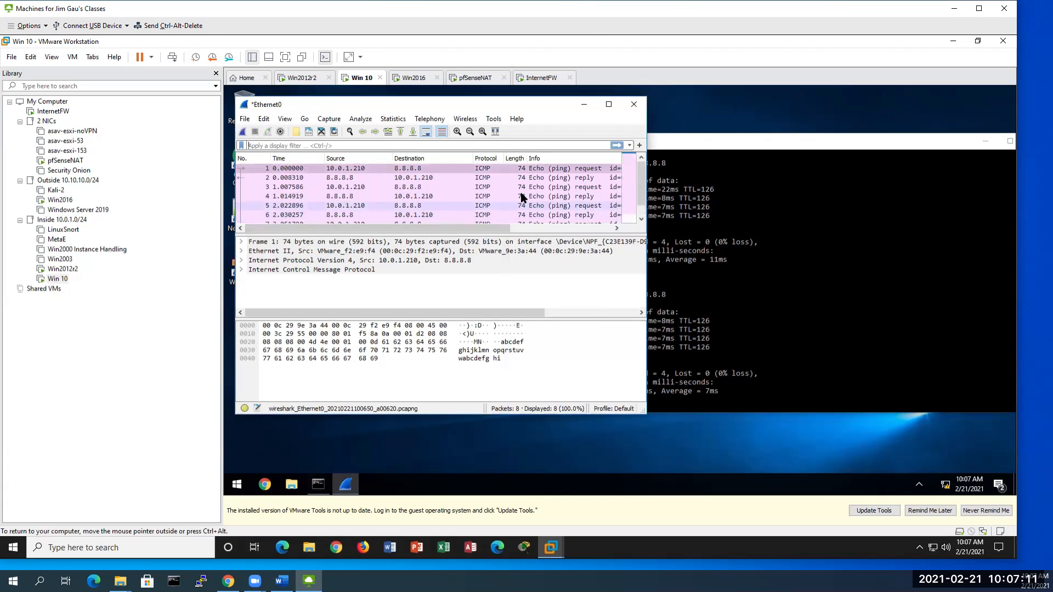
scroll(440, 198, "up", 1)
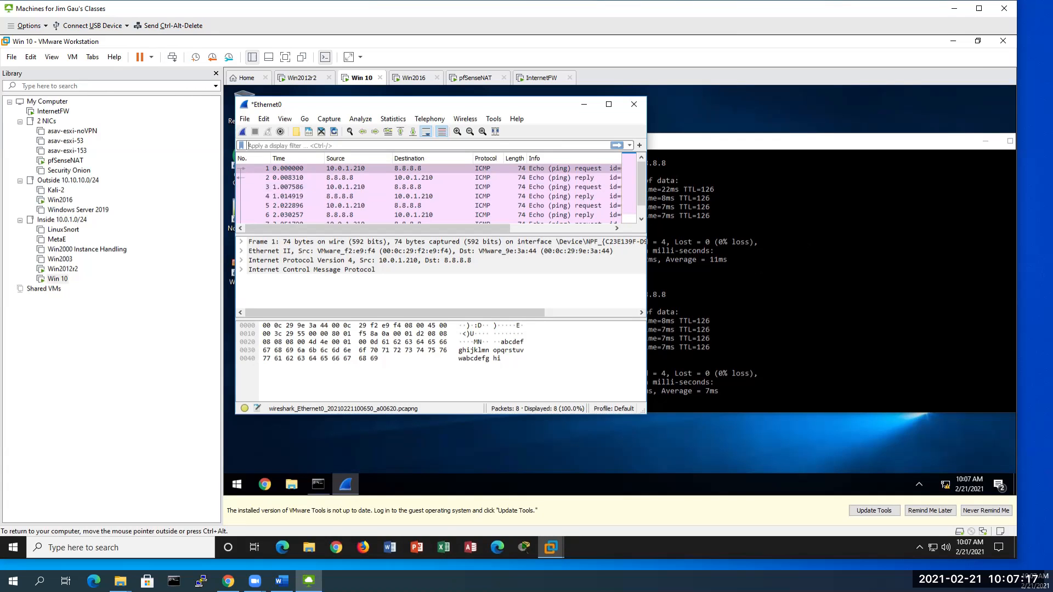
left_click(796, 247)
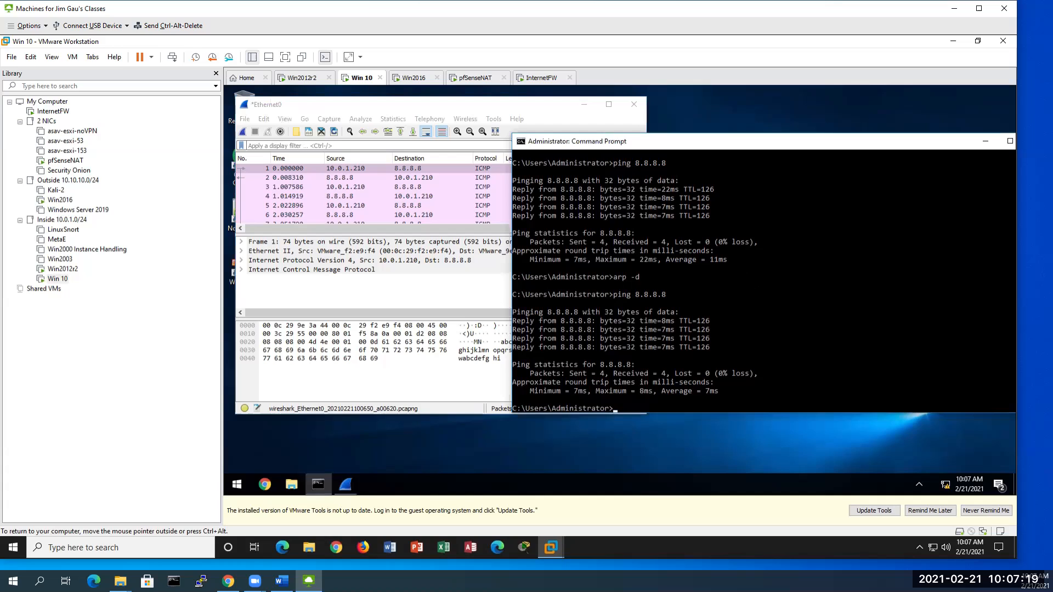
Step: Run arp -a showing gateway 10.0.1.1 as dynamic, then glance at the lab document and hide it
type("a")
type("rp -a")
key("Return")
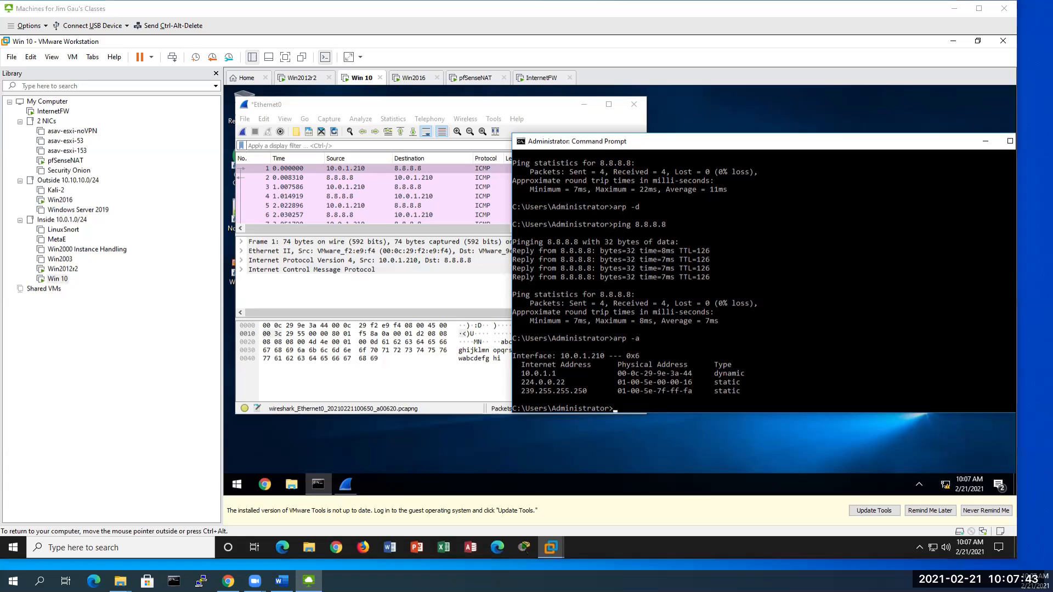
key("alt+Tab")
scroll(781, 249, "up", 8)
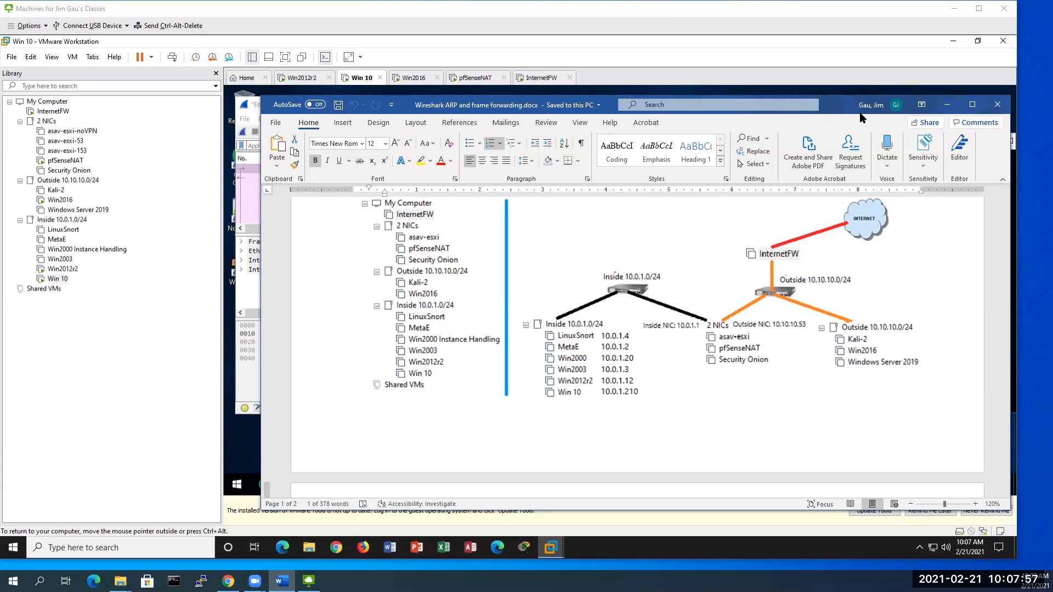
left_click(948, 104)
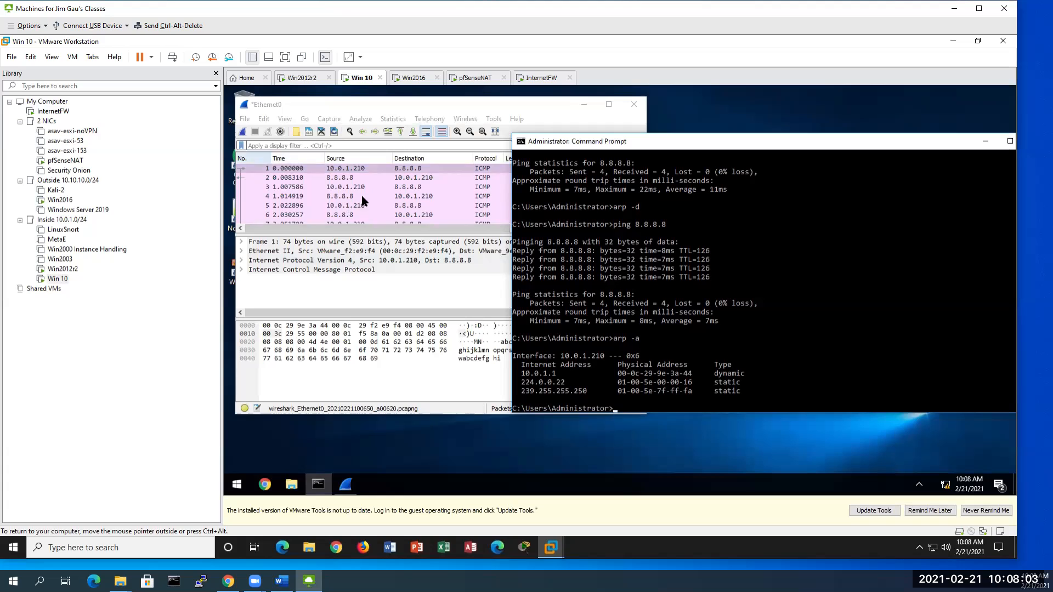
Step: Run arp -d, re-list the ARP cache with arp -a, and ping 8.8.8.8 again
left_click(743, 382)
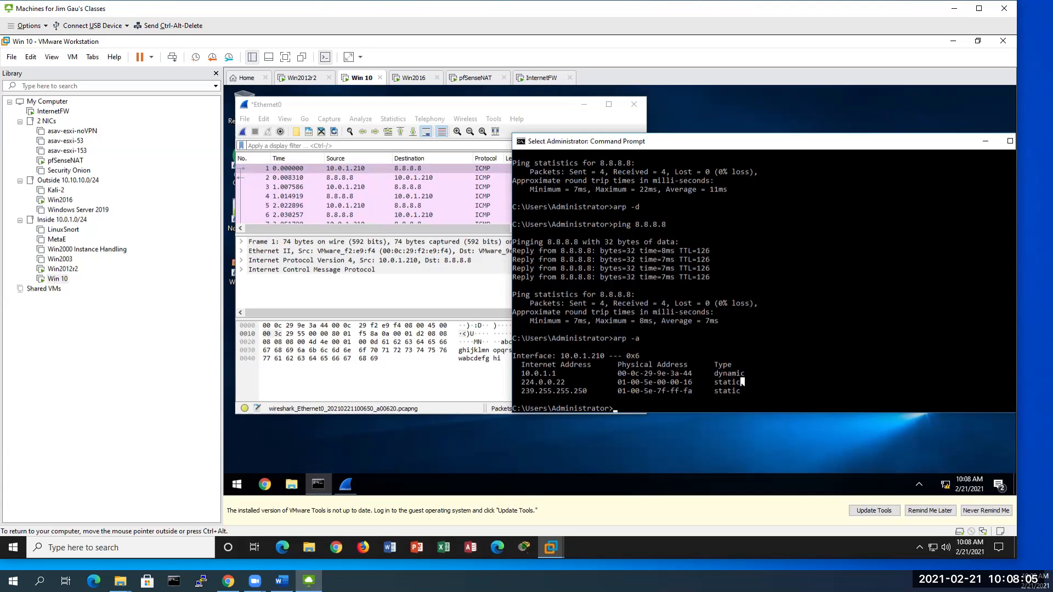
type("arp -")
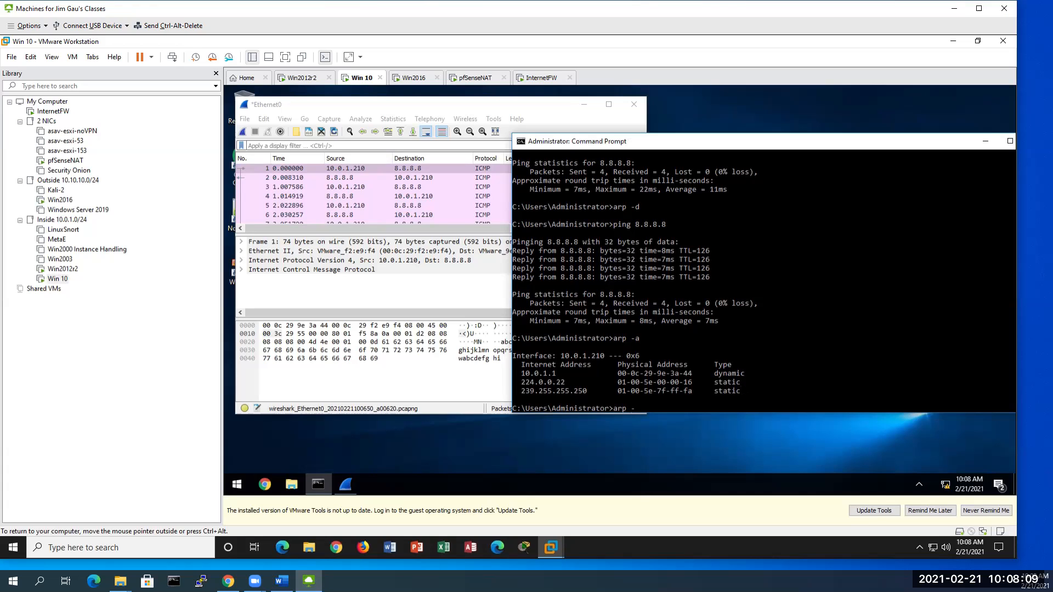
type("d")
key("Return")
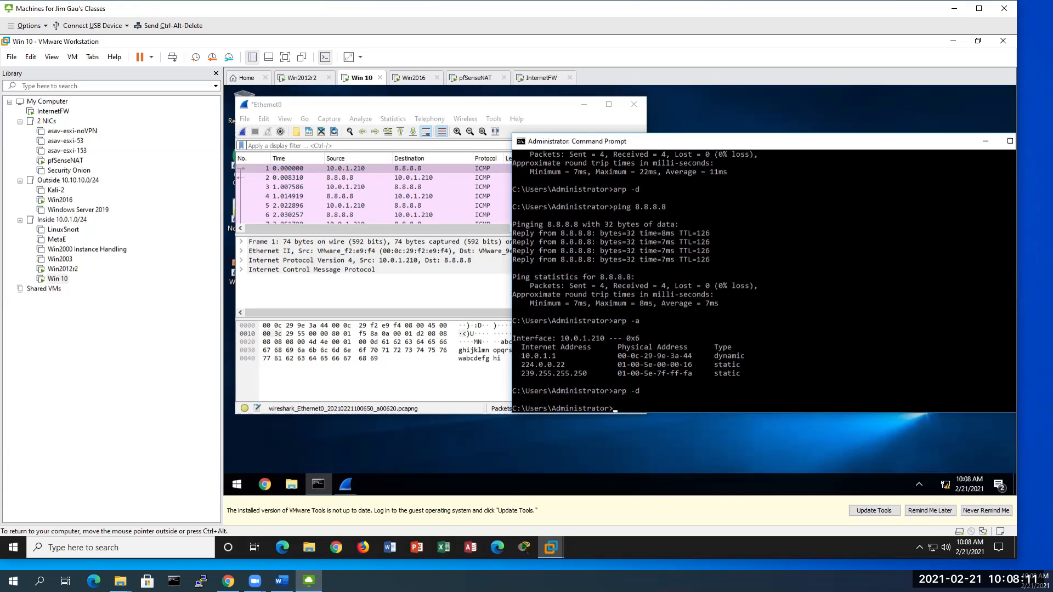
key("Up")
key("Return")
key("Up")
key("Up")
key("Up")
key("Up")
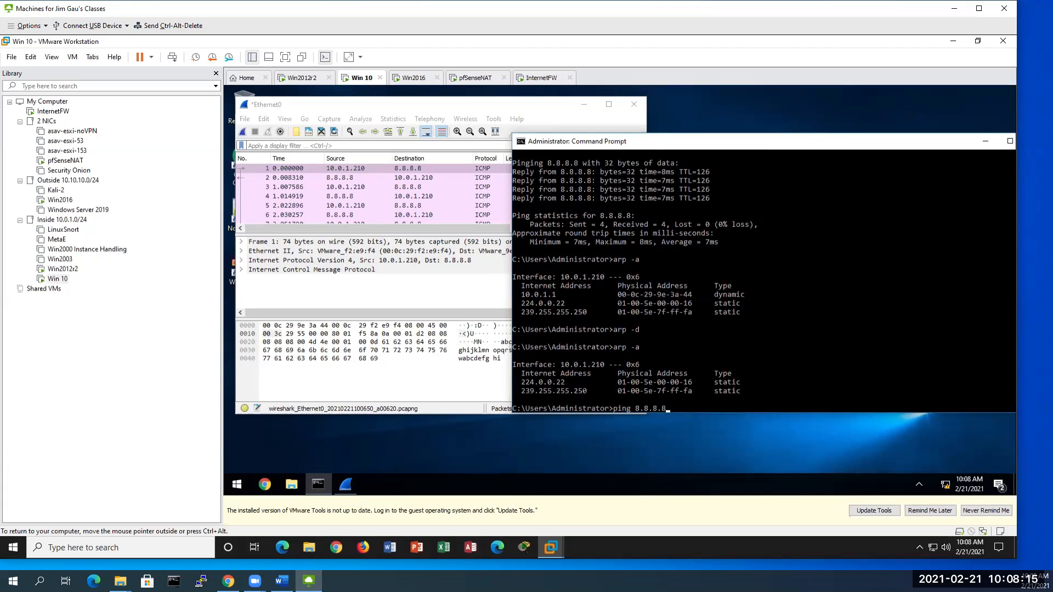
key("Return")
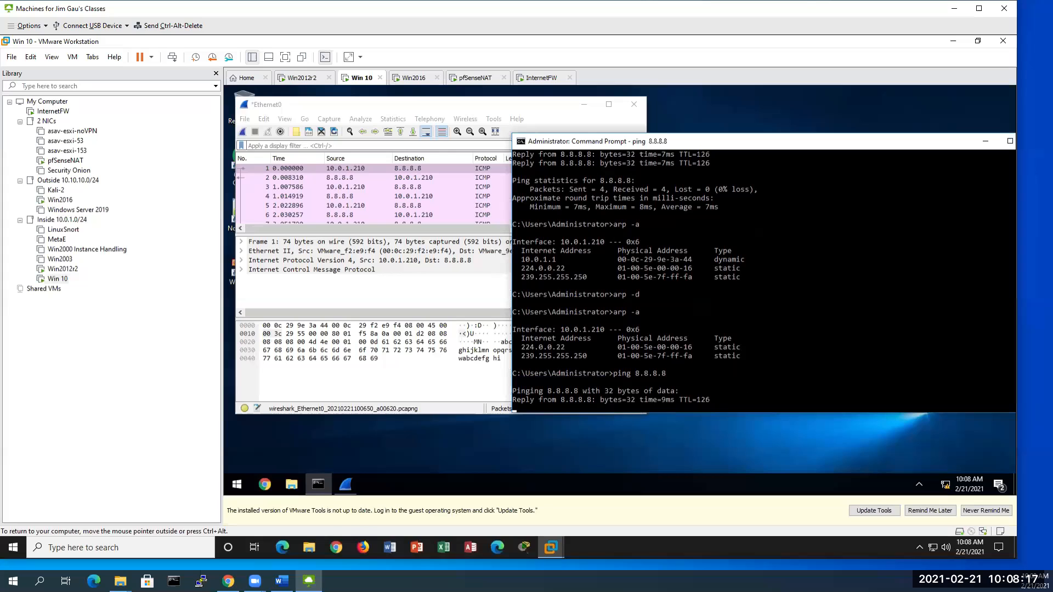
Step: Start a new Wireshark capture via Capture > Start, continuing without saving the old packets
left_click(362, 189)
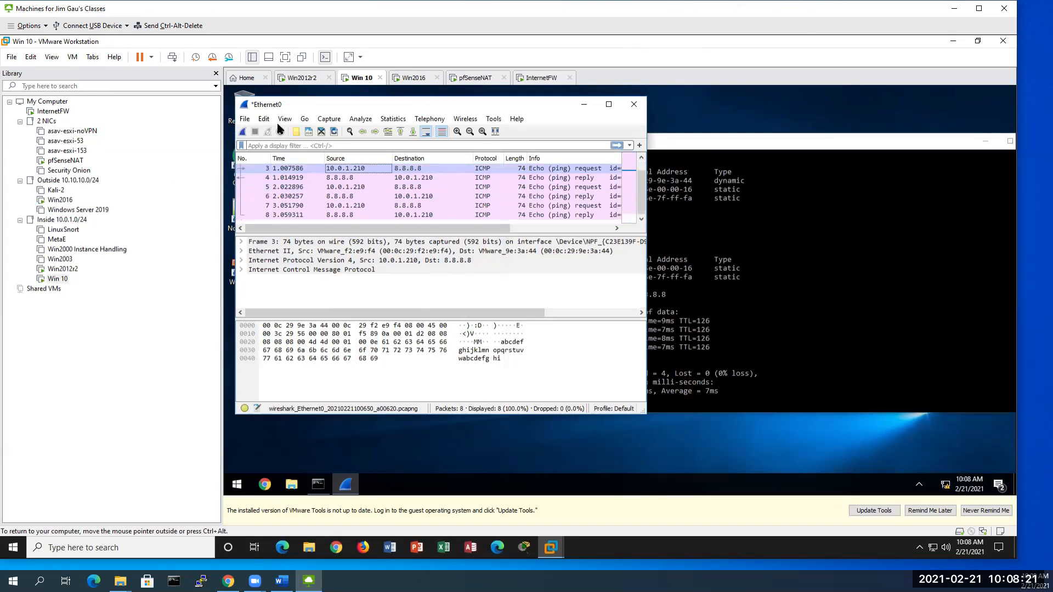
left_click(328, 120)
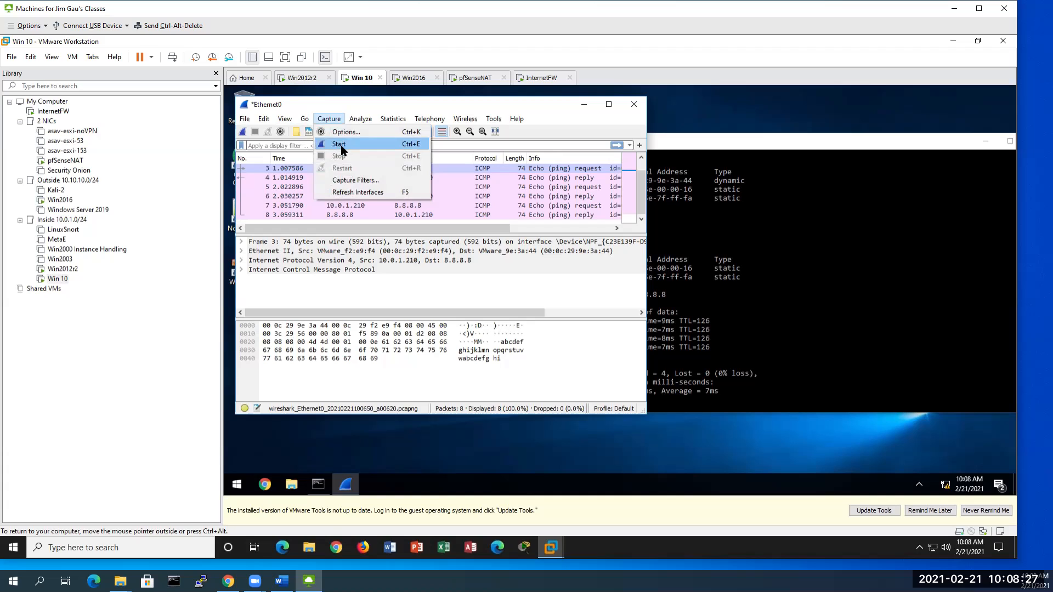
left_click(346, 146)
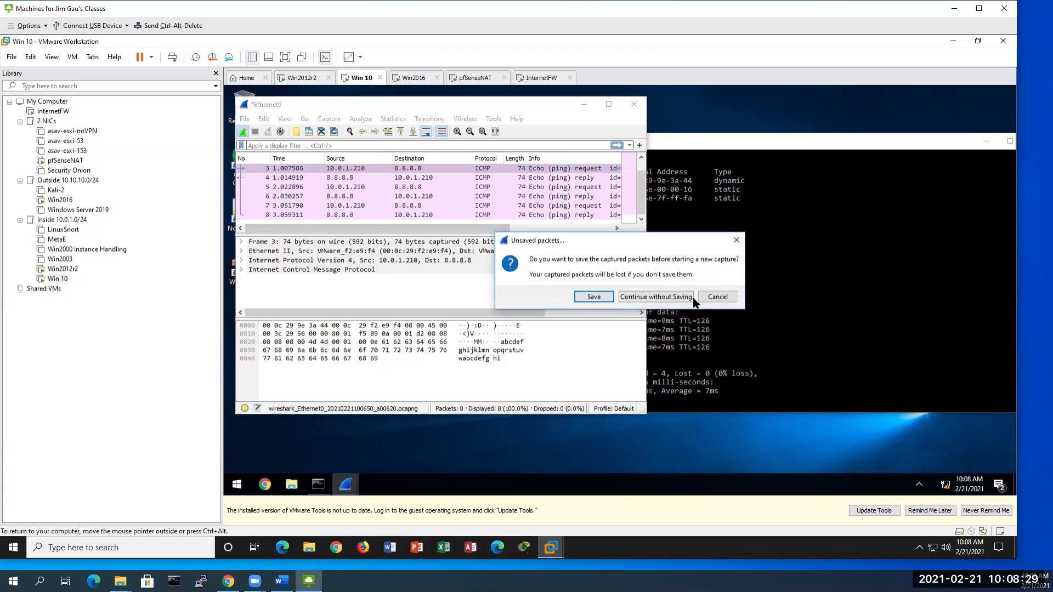
left_click(664, 298)
Step: Clear the ARP cache with arp -d, ping 8.8.8.8, and stop the capture at 13 packets
left_click(746, 244)
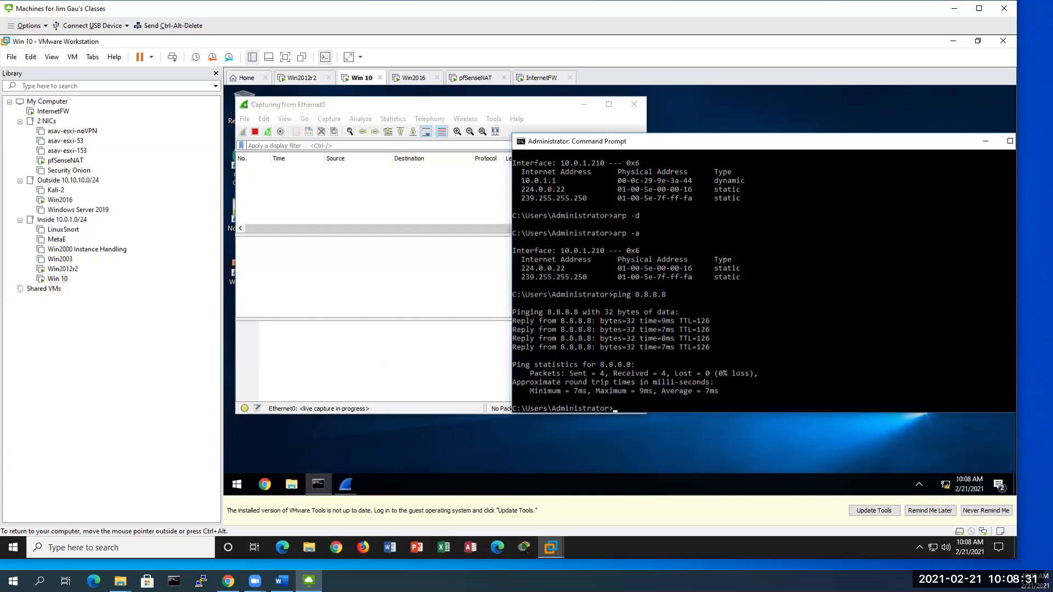
type("arp -d")
key("Return")
type("ping 8.8.8.8")
key("Return")
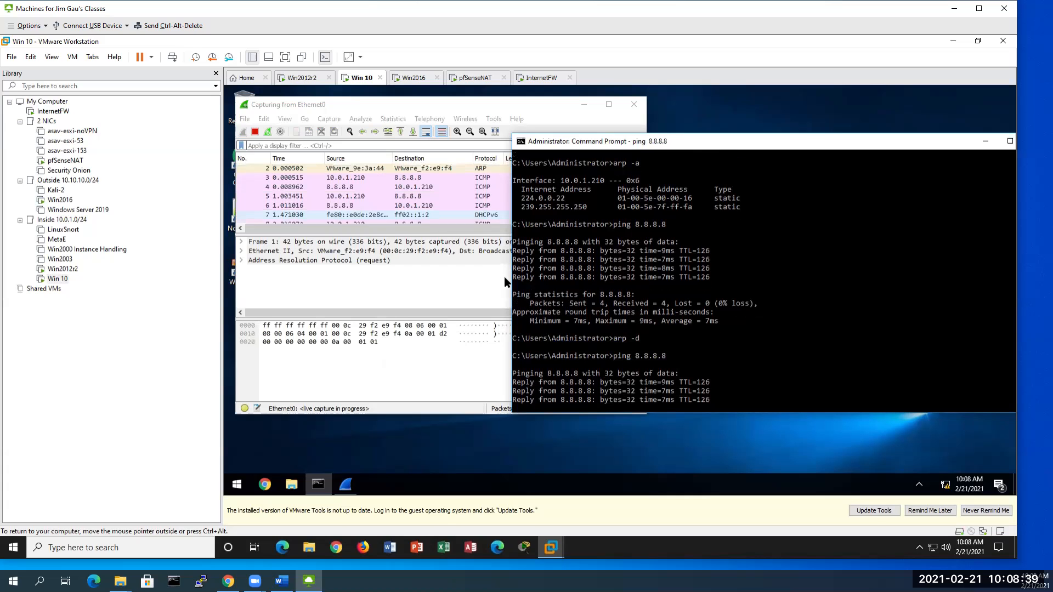
left_click(255, 131)
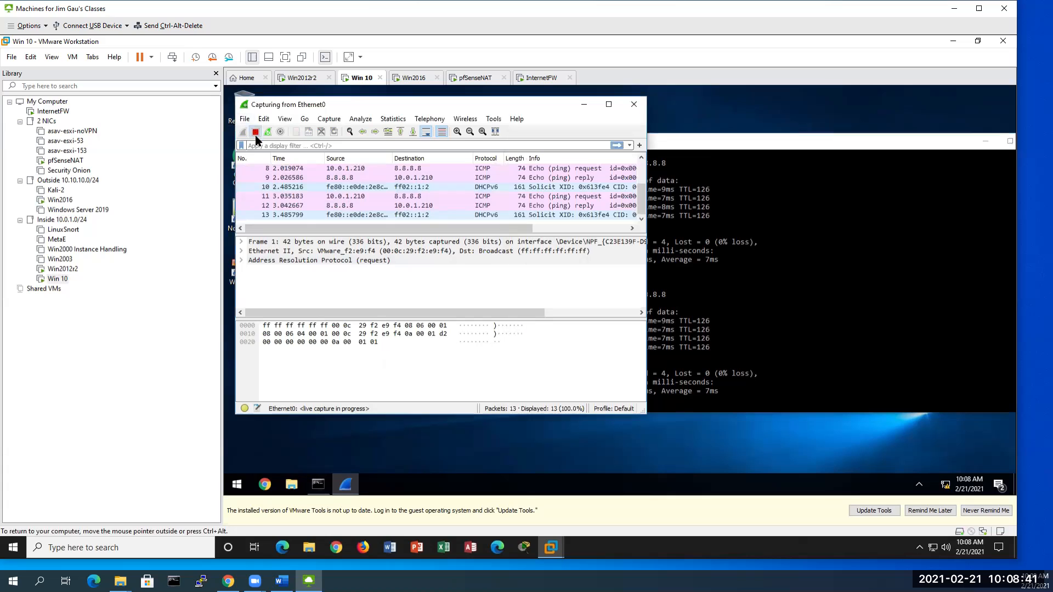
Step: Maximize Wireshark and apply the display filter 'arp or icmp', leaving 10 of 13 packets shown
left_click(609, 105)
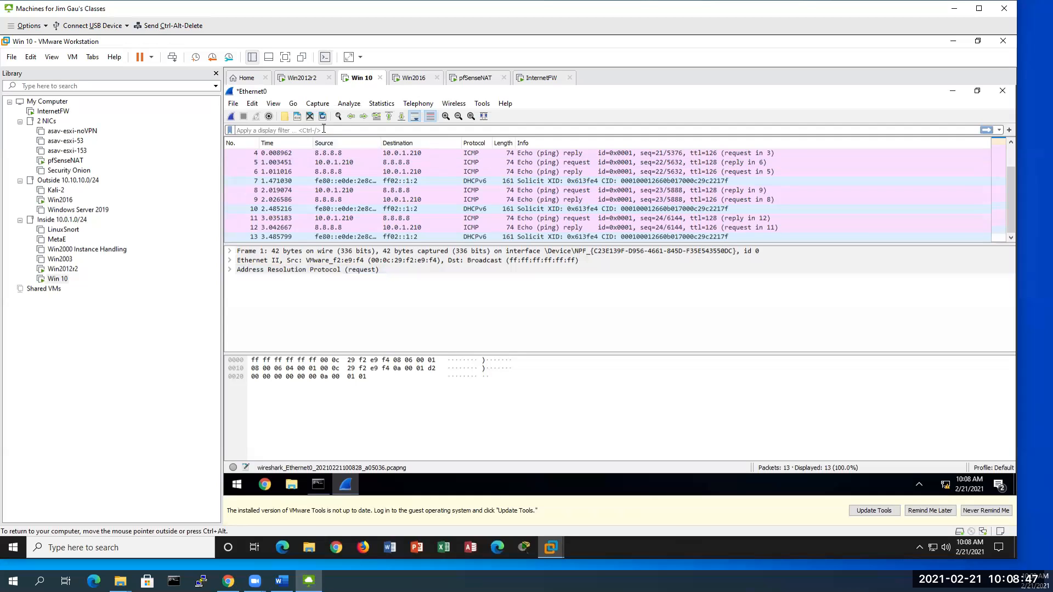
type("arp")
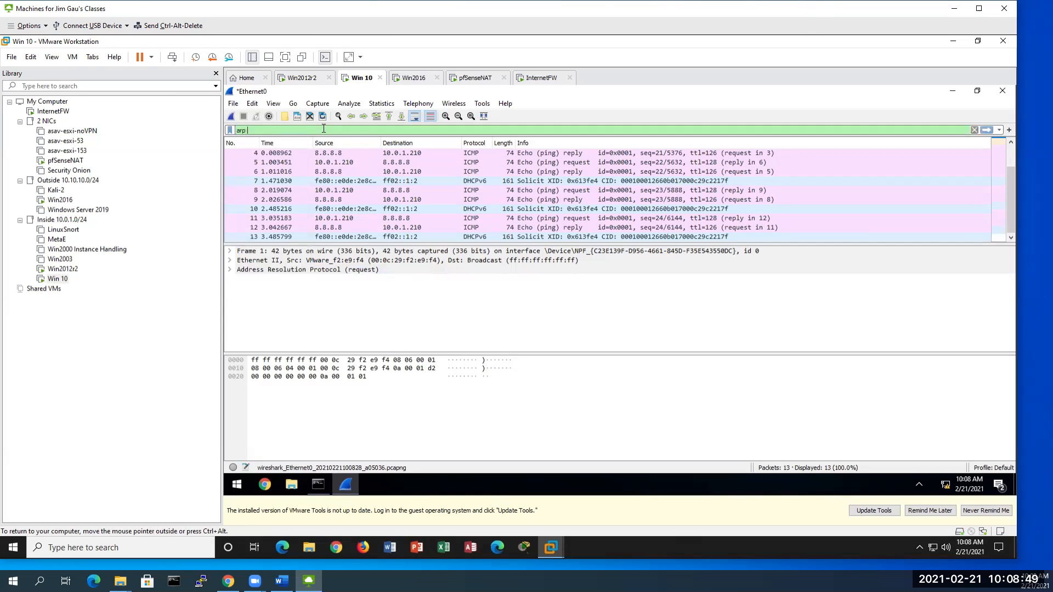
type(" or icmo")
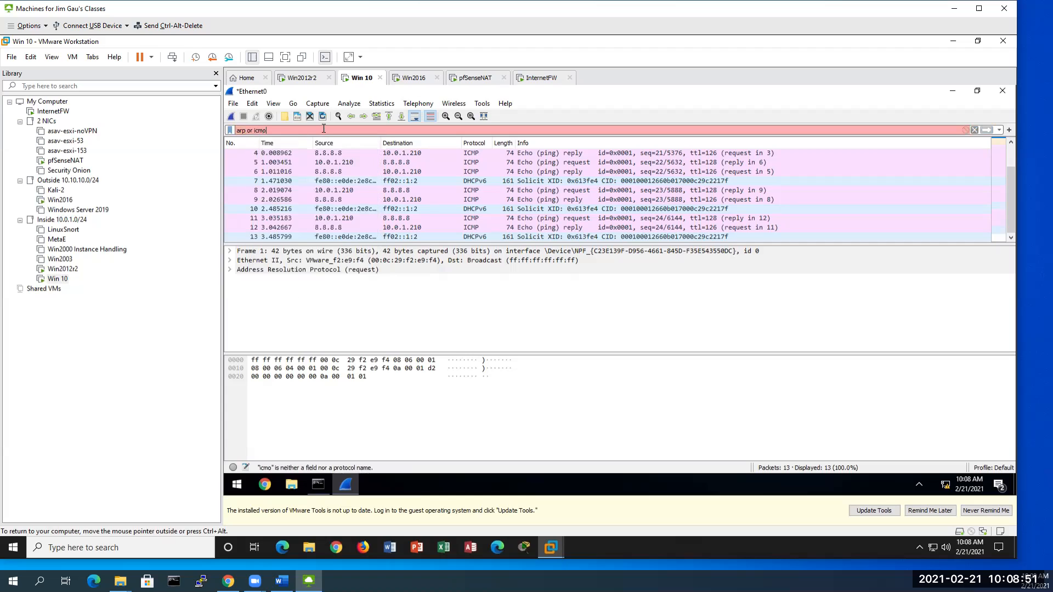
key("BackSpace")
type("p")
key("Return")
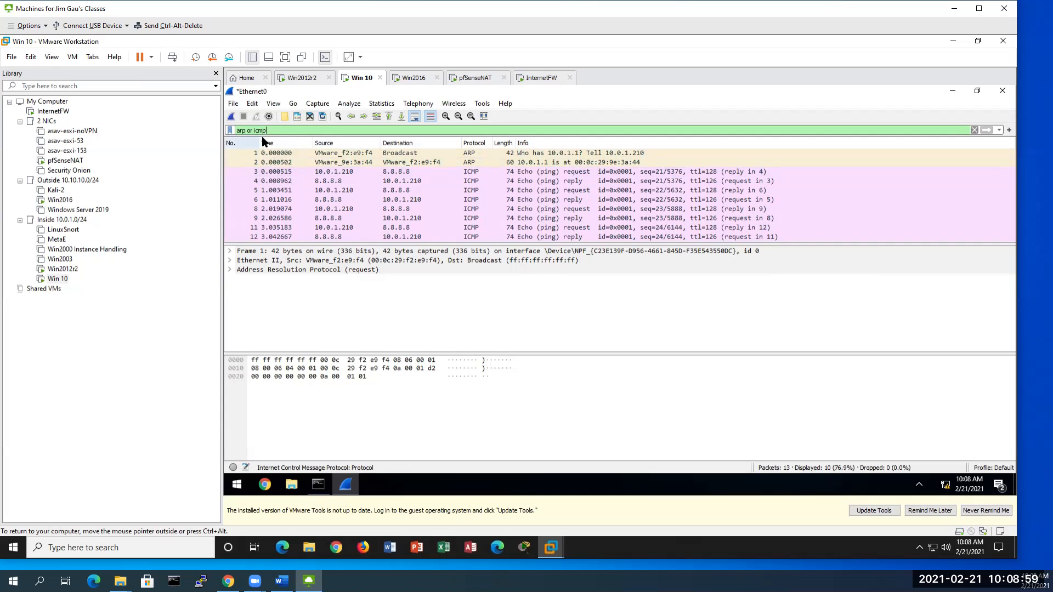
Step: Select the ARP request (frame 1), then the ARP reply '10.0.1.1 is at 00:0c:29:9e:3a:44' (frame 2)
left_click(504, 153)
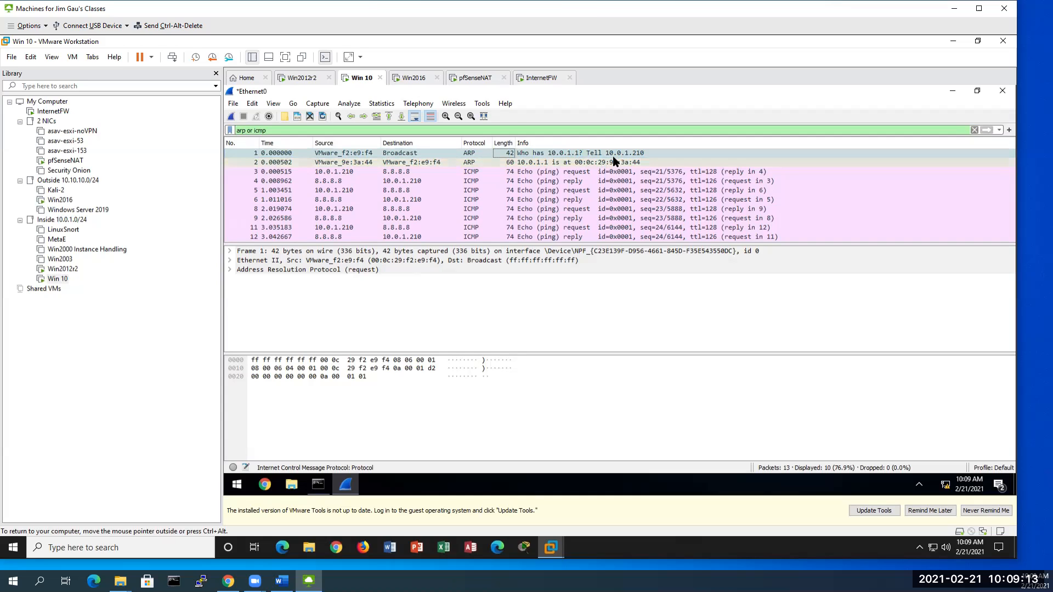
left_click(419, 162)
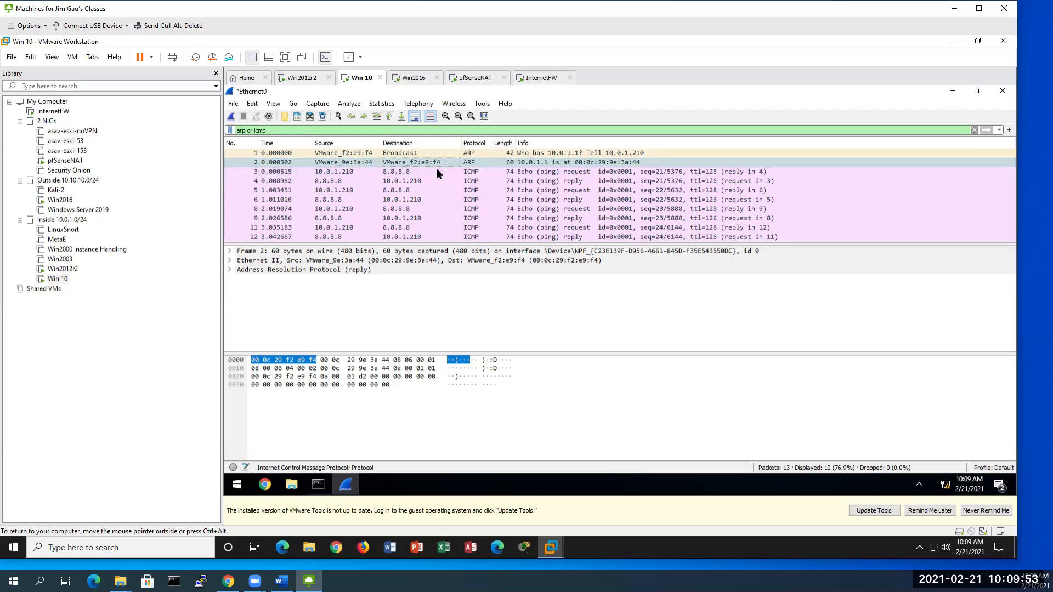
Step: Expand Ethernet II of the echo request to 8.8.8.8 to check its source MAC, then select the echo reply
left_click(417, 170)
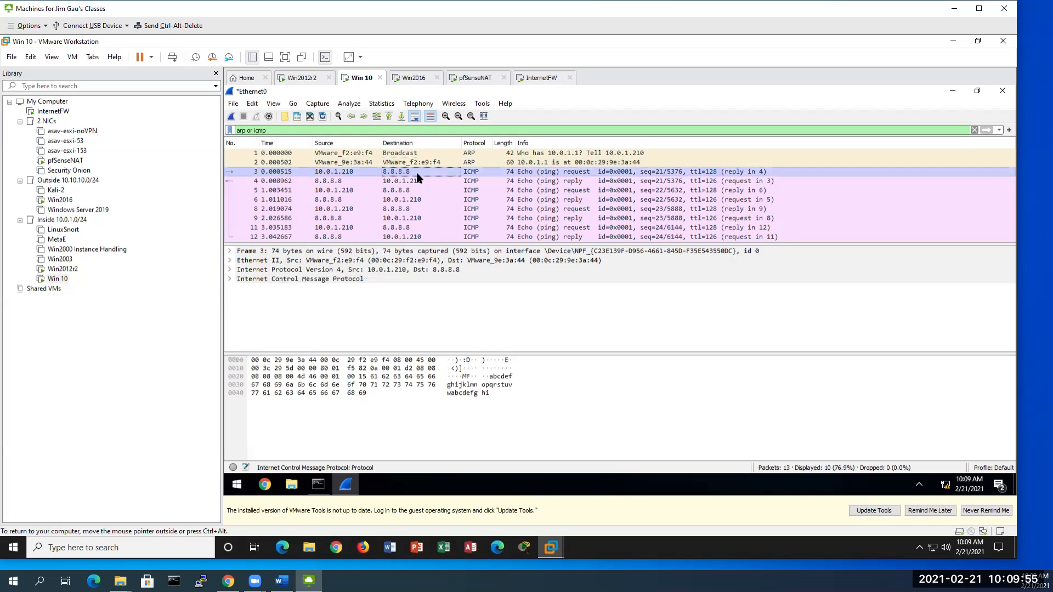
left_click(511, 262)
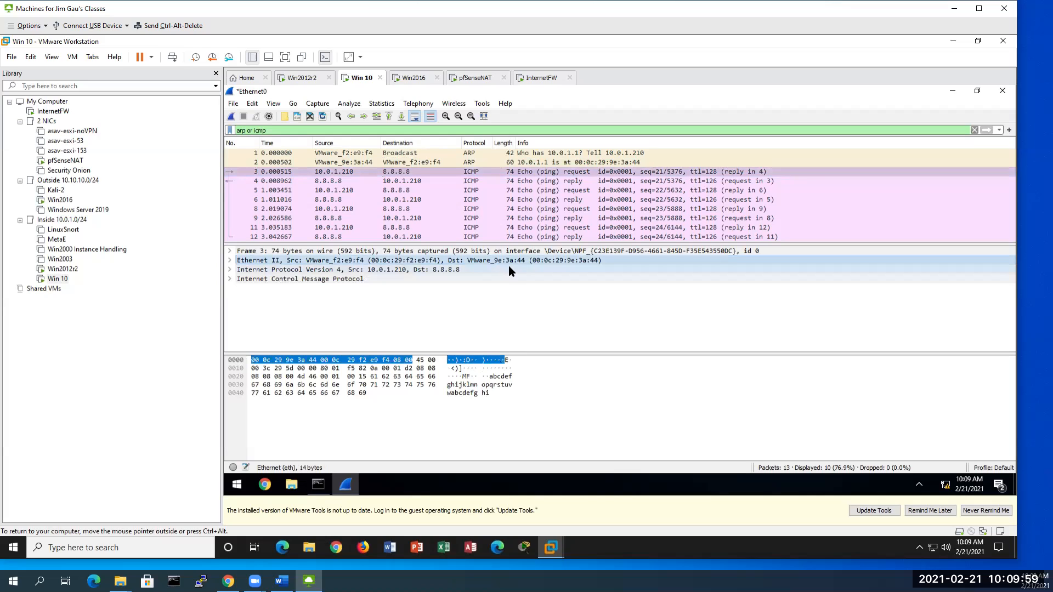
left_click(232, 260)
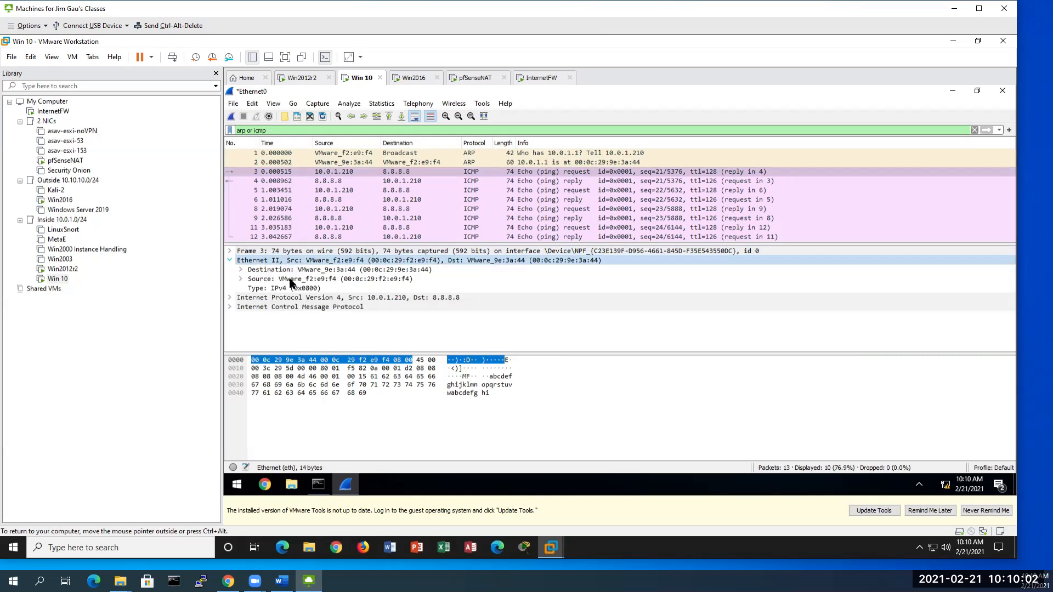
left_click(371, 279)
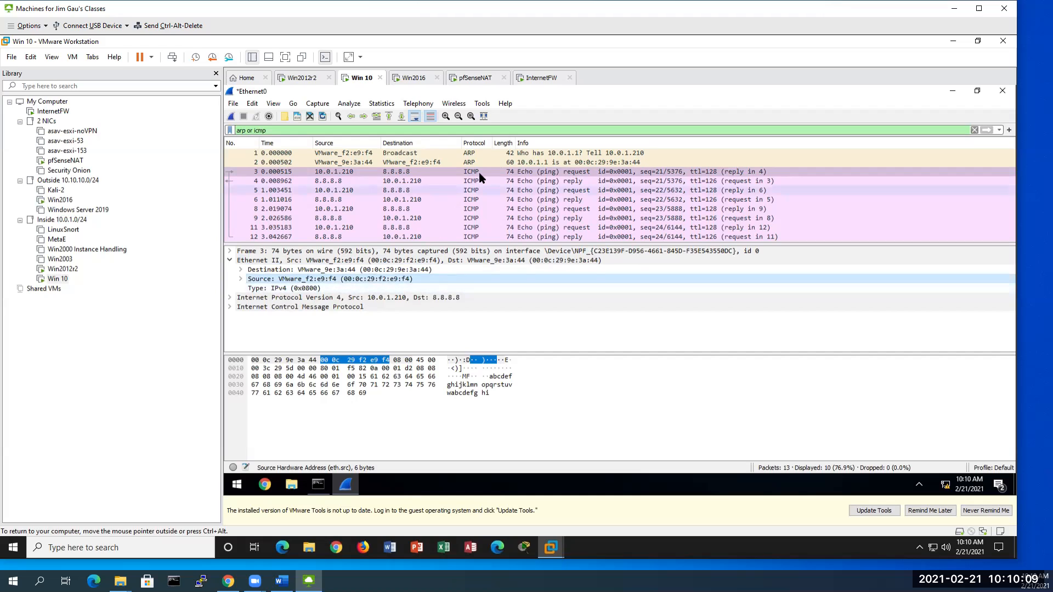
left_click(345, 183)
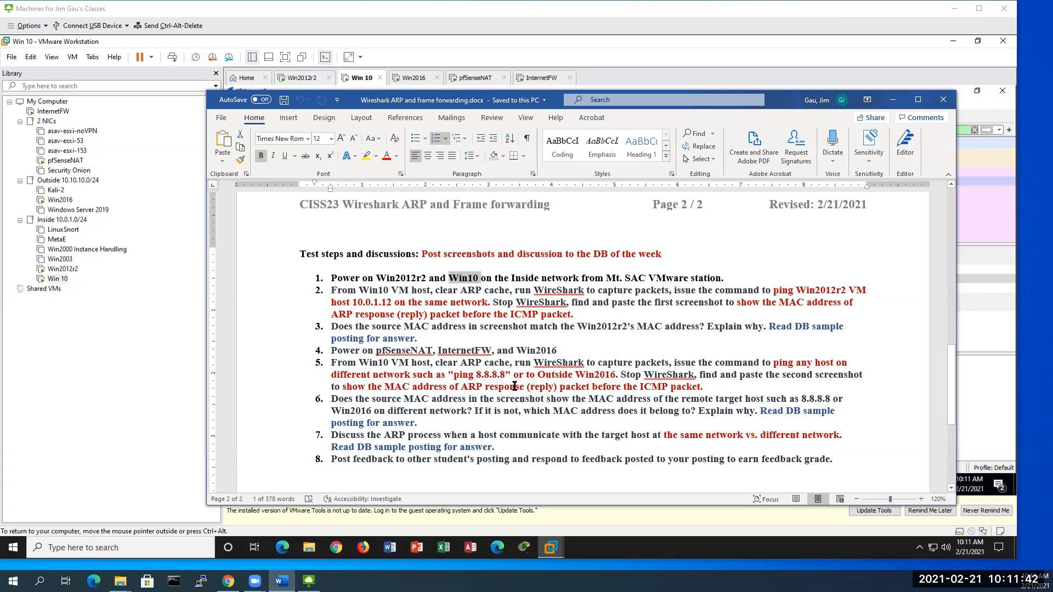
Step: Highlight 'reply' in step 5 and the same-versus-different network wording in step 7, then return to the Lab Topology diagram
left_click_drag(528, 387, 556, 389)
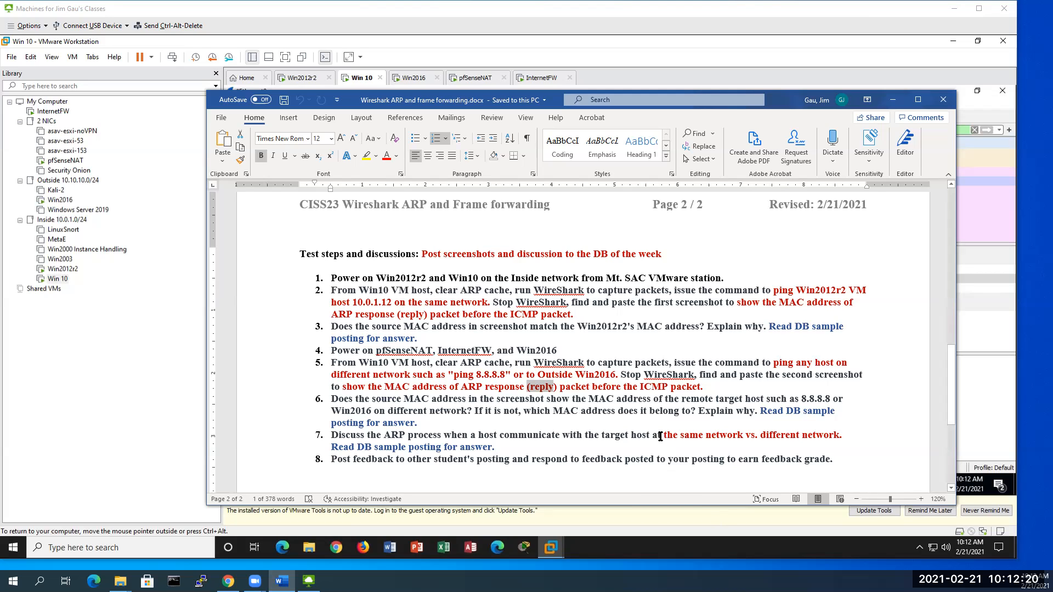
left_click_drag(664, 435, 819, 451)
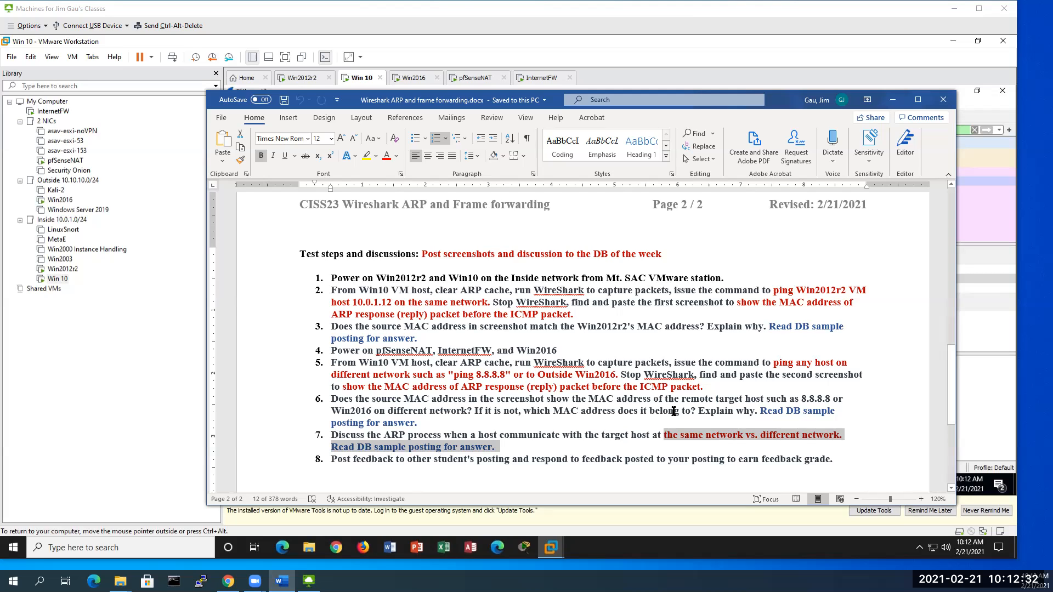
scroll(669, 417, "up", 5)
scroll(669, 410, "up", 3)
scroll(675, 423, "down", 6)
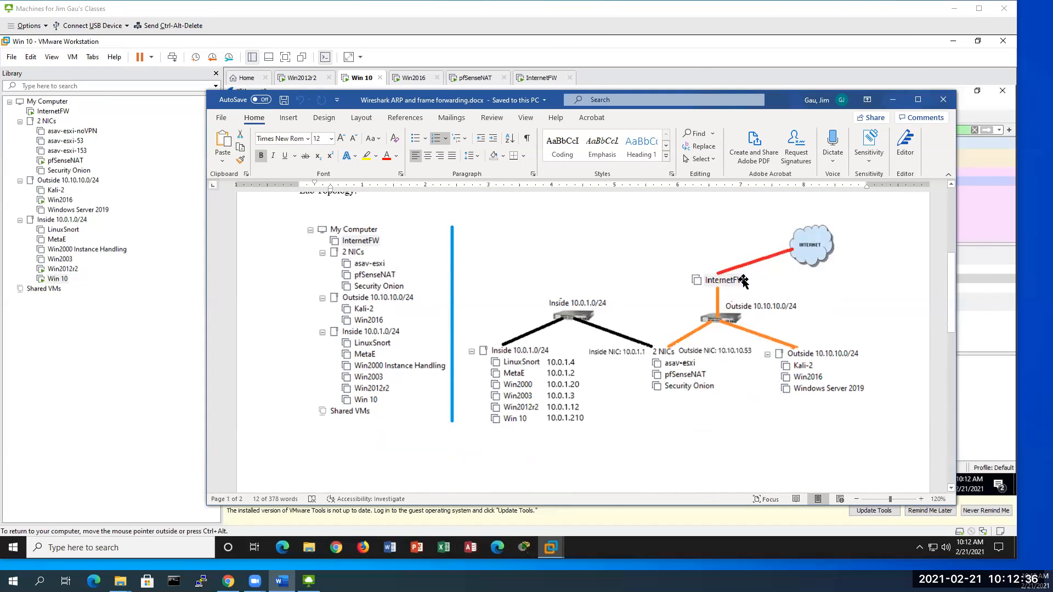
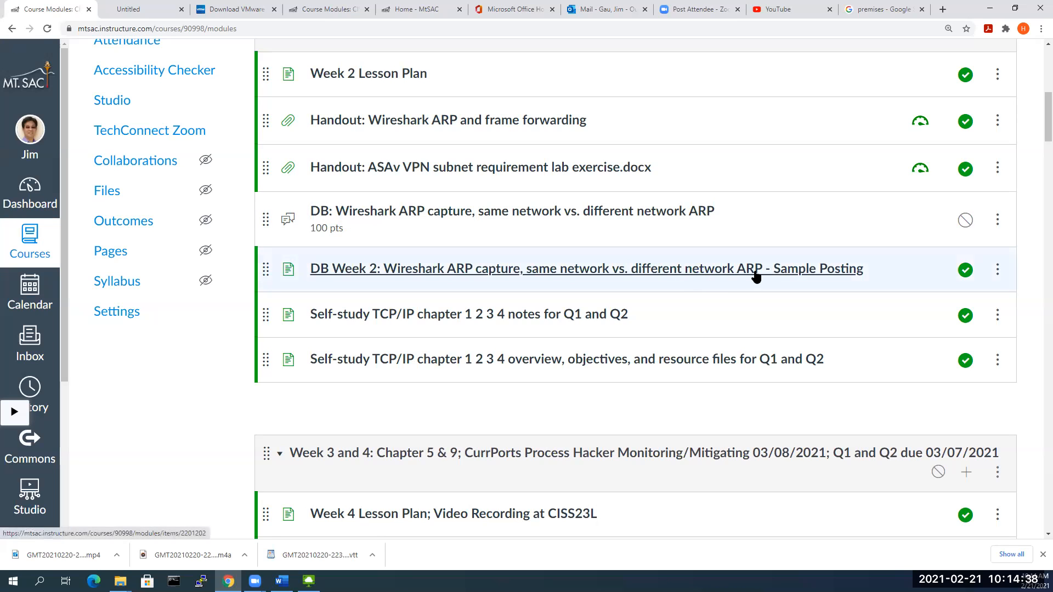
Step: Open the 'DB Week 2: Wireshark ARP capture' sample posting and read down through question 7's answer
left_click(596, 274)
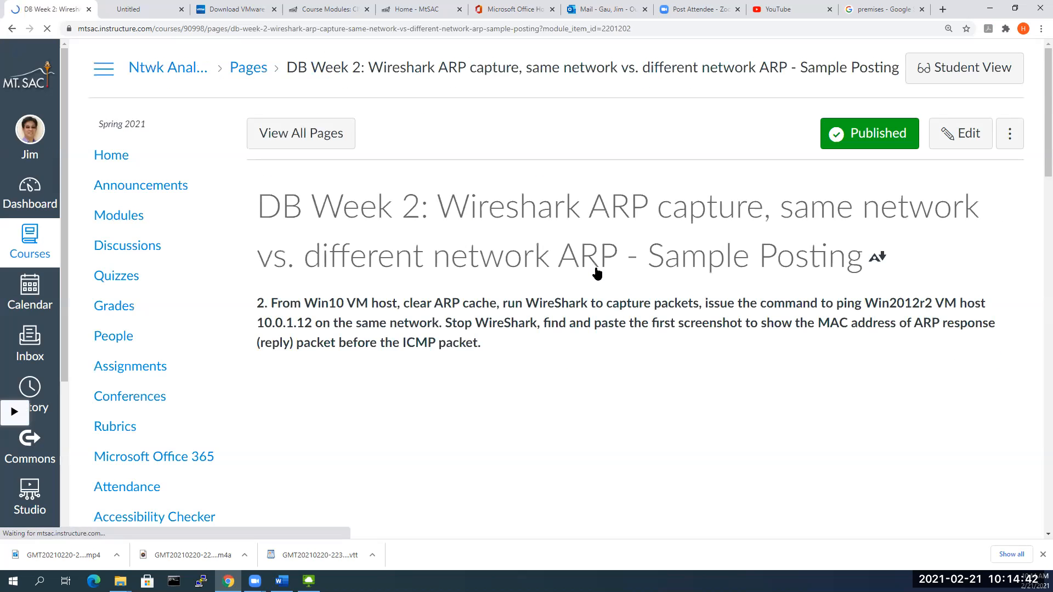
scroll(597, 274, "down", 1)
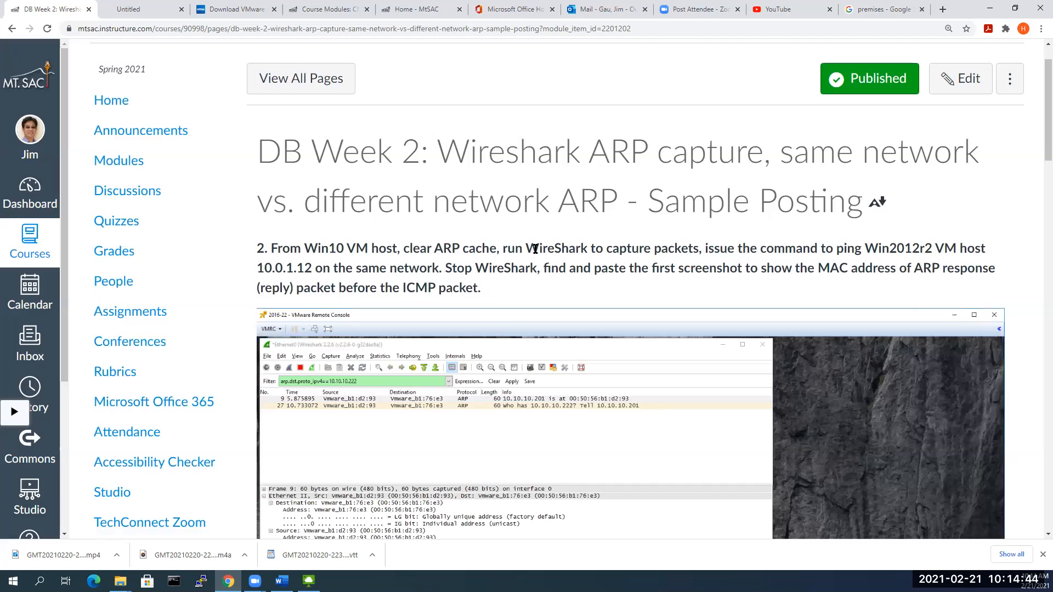
scroll(536, 249, "down", 15)
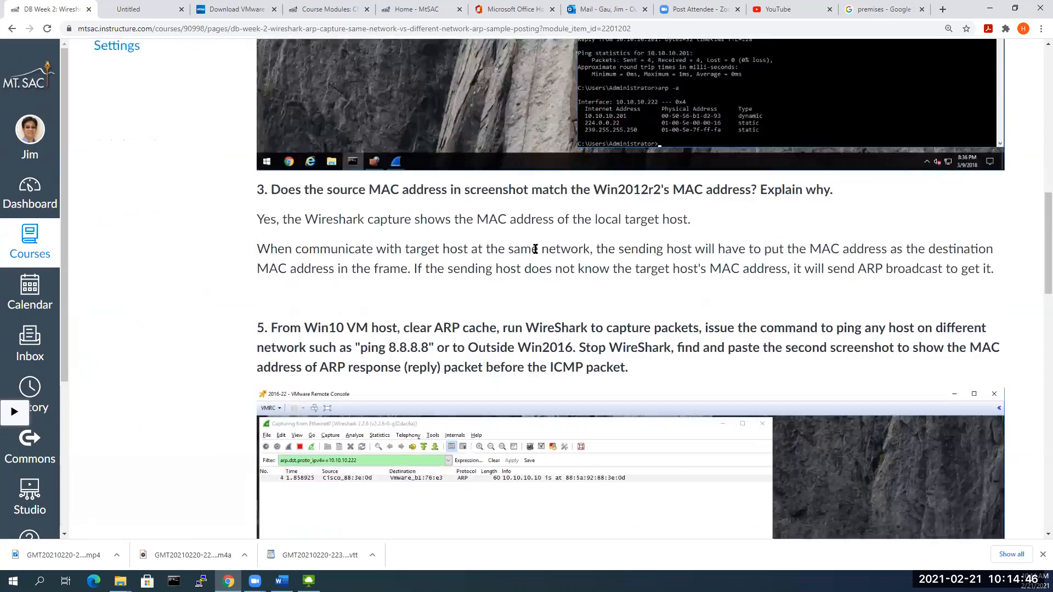
scroll(536, 248, "down", 10)
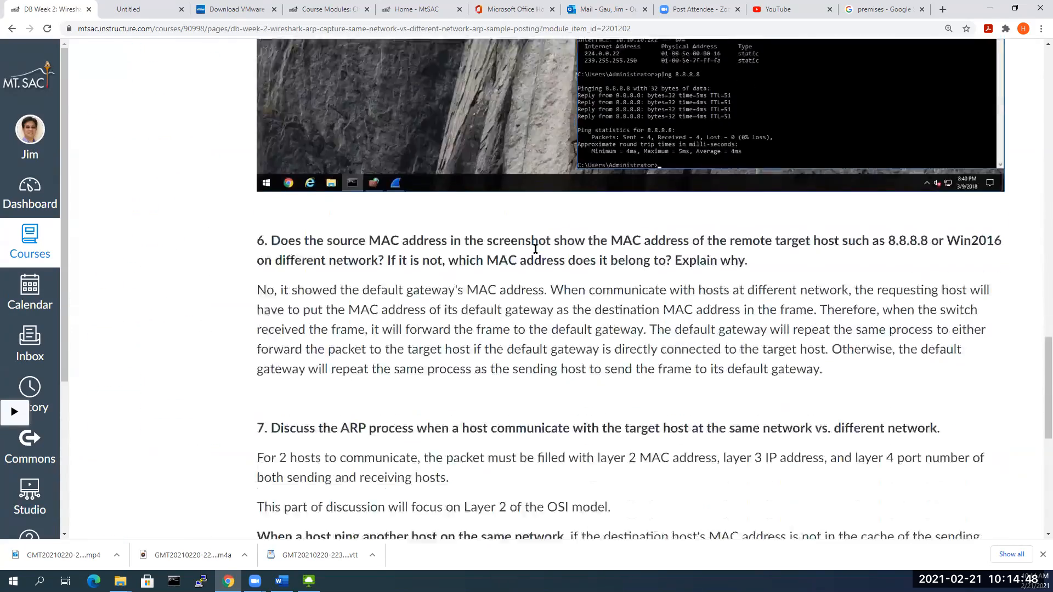
scroll(535, 249, "down", 7)
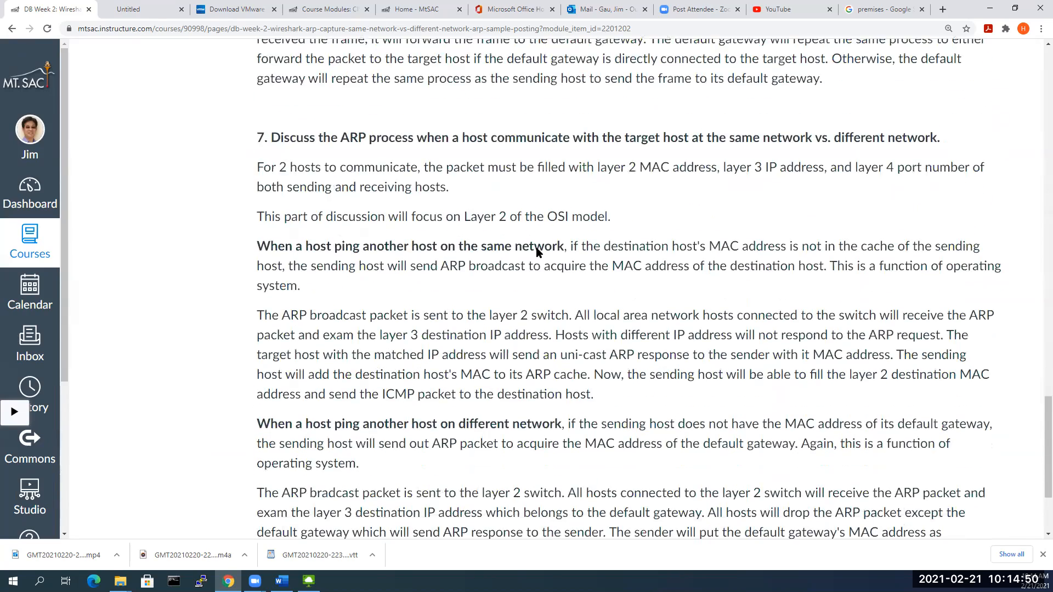